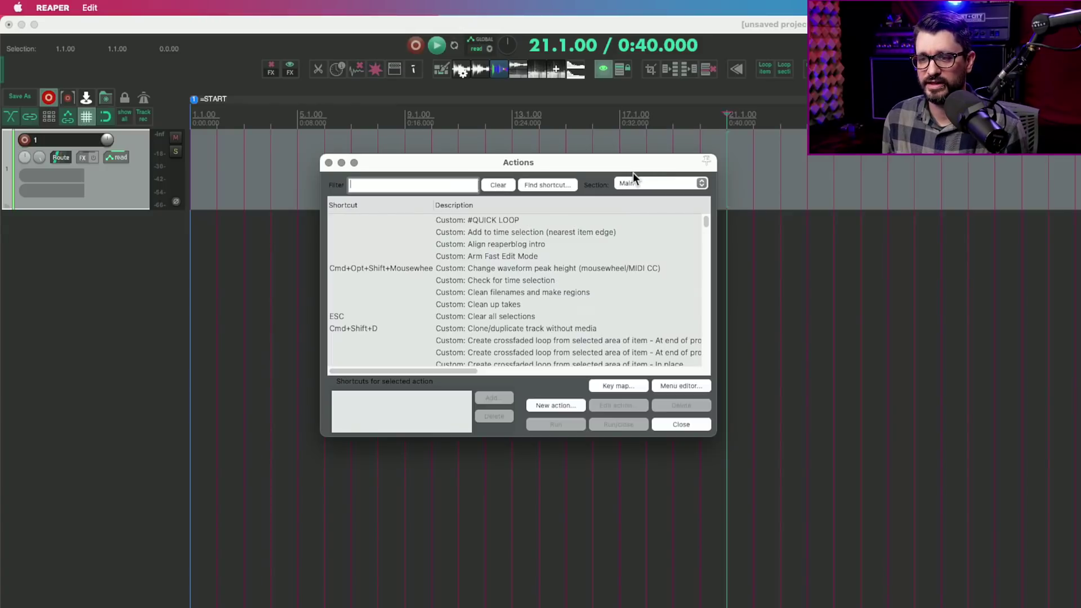
# Step: Filter the Actions list for 'color', then for 'track'
pyautogui.click(447, 183)
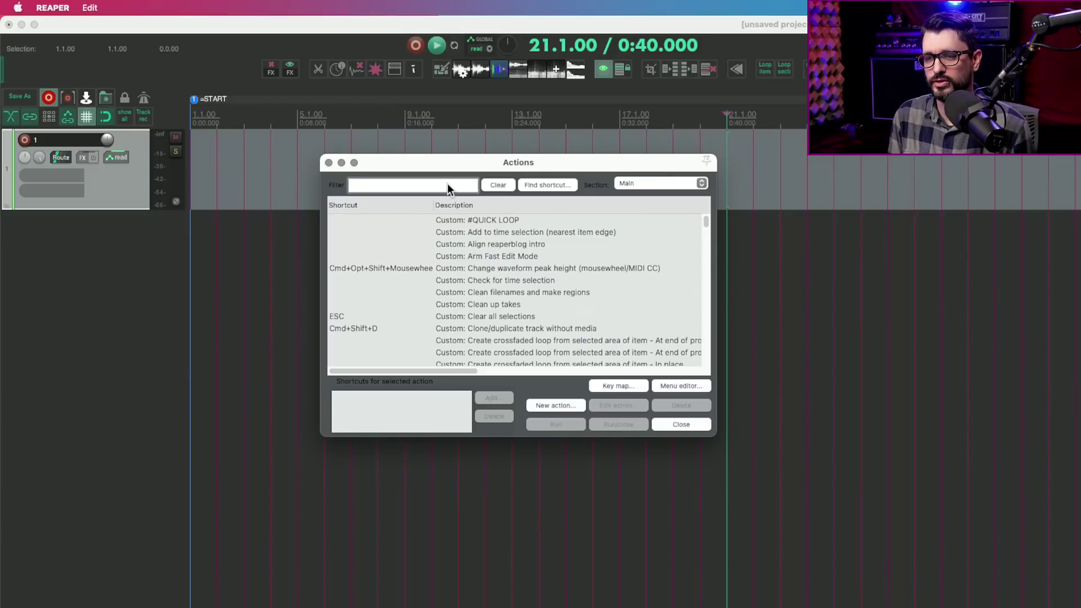
pyautogui.write('color')
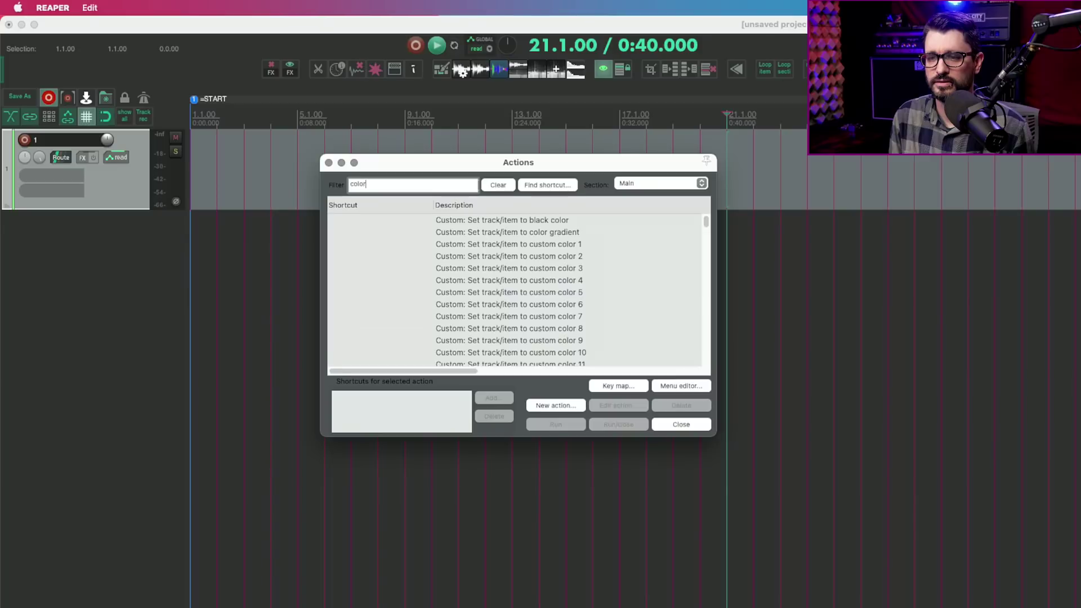
pyautogui.press('BackSpace')
pyautogui.press('BackSpace')
pyautogui.press('BackSpace')
pyautogui.press('BackSpace')
pyautogui.press('BackSpace')
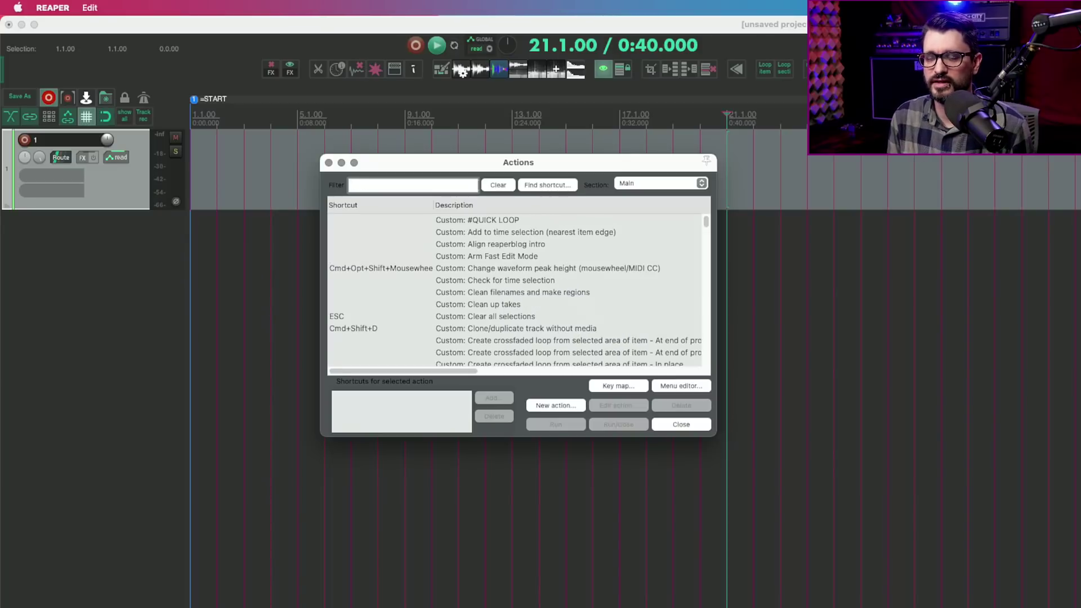
pyautogui.write('track')
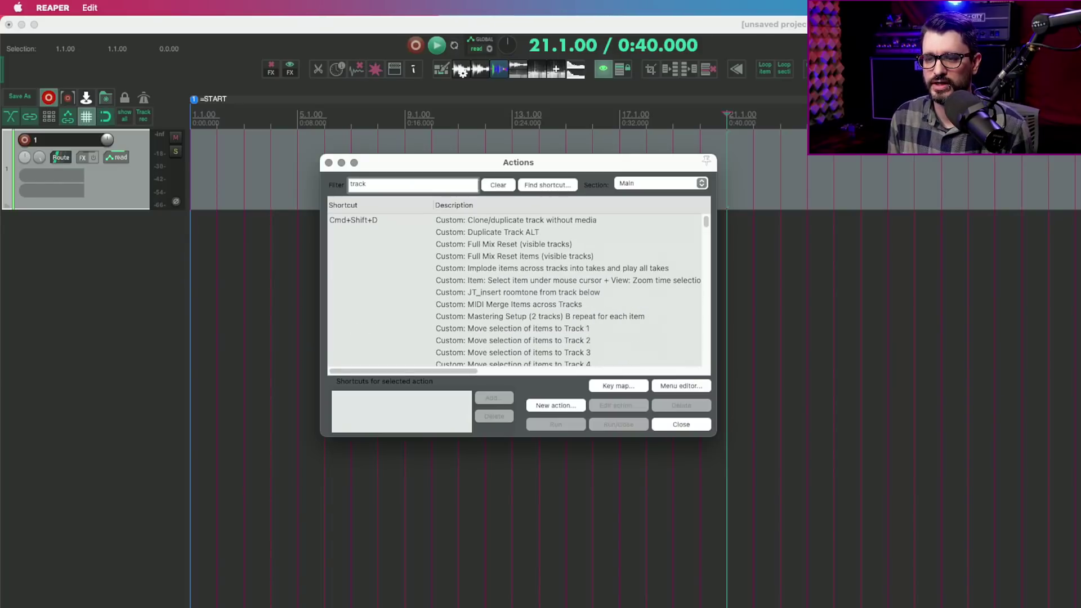
pyautogui.press('BackSpace')
# Step: Filter the actions for 'transport', then clear the filter to list all actions
pyautogui.write('npor')
pyautogui.press('BackSpace')
pyautogui.press('BackSpace')
pyautogui.press('BackSpace')
pyautogui.write('s')
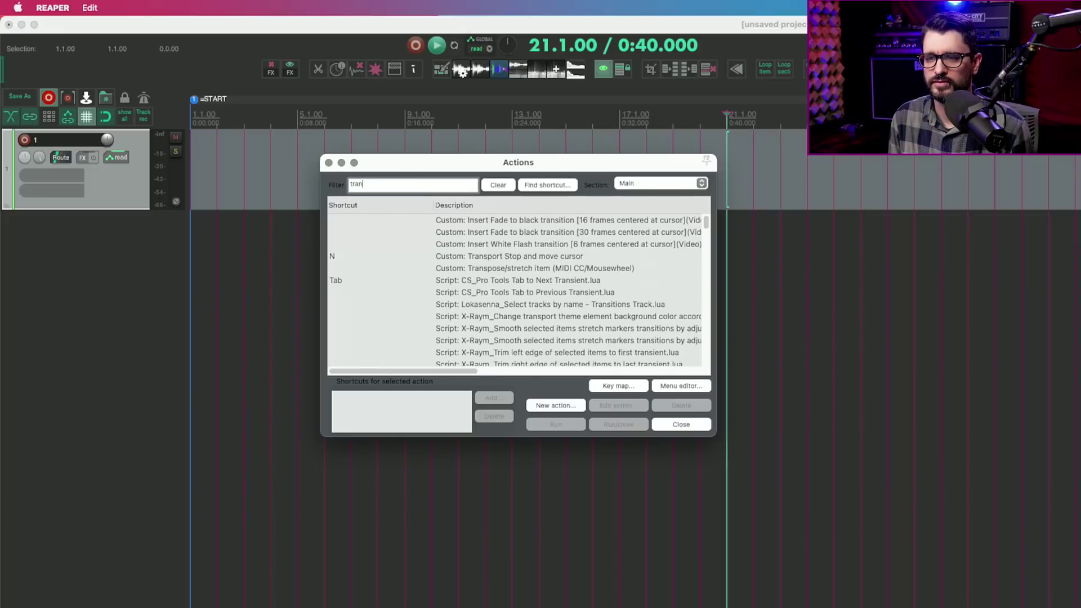
pyautogui.write('port')
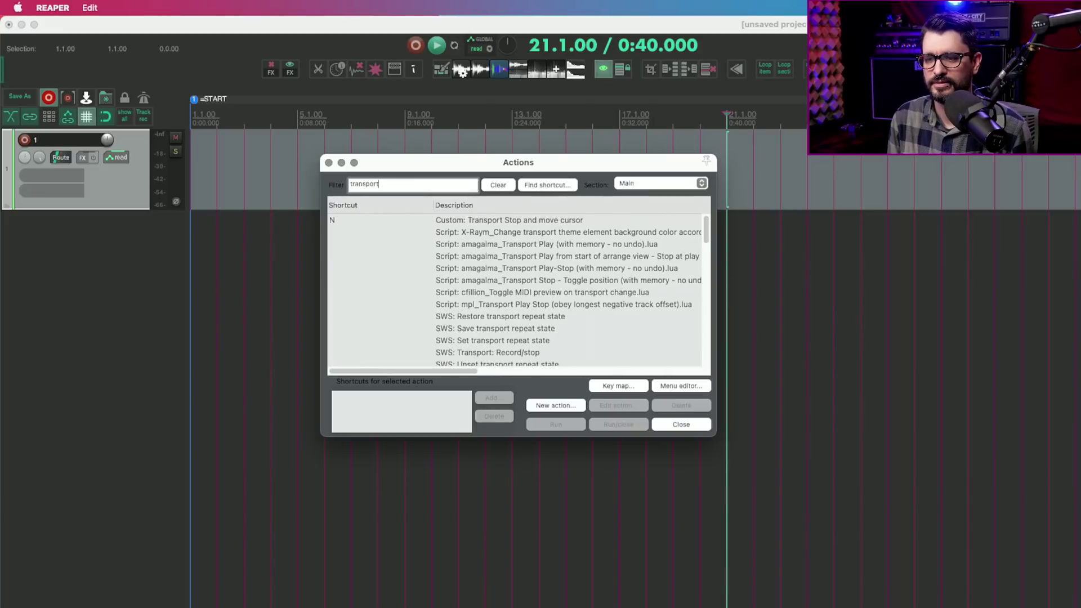
pyautogui.doubleClick(459, 188)
pyautogui.press('BackSpace')
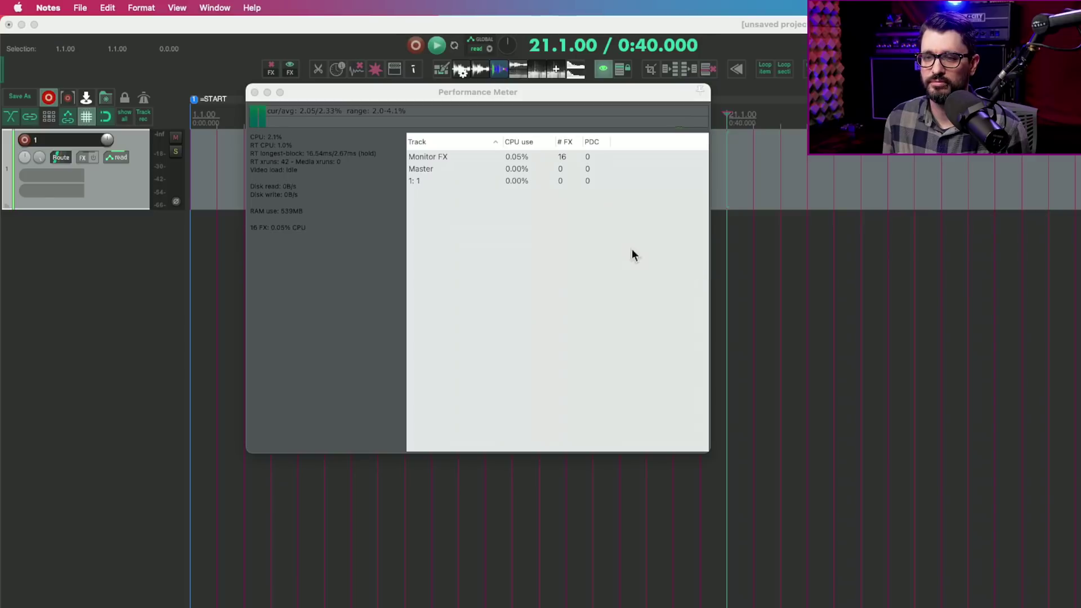
# Step: Switch the Performance Meter's CPU readings to cores (1.0c), then back to percent
pyautogui.click(340, 253)
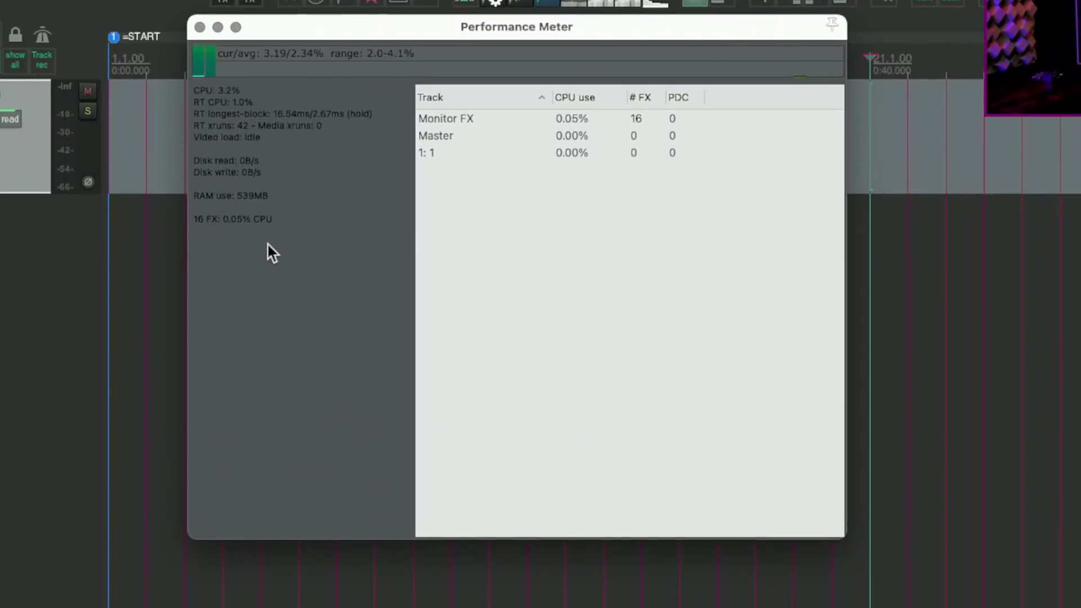
pyautogui.rightClick(303, 245)
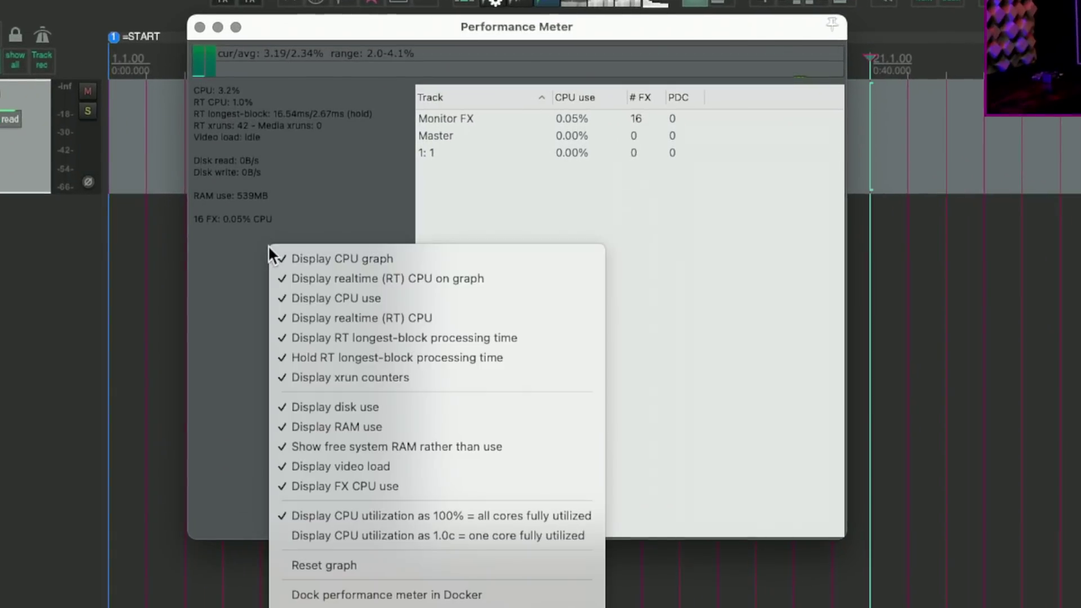
pyautogui.click(474, 541)
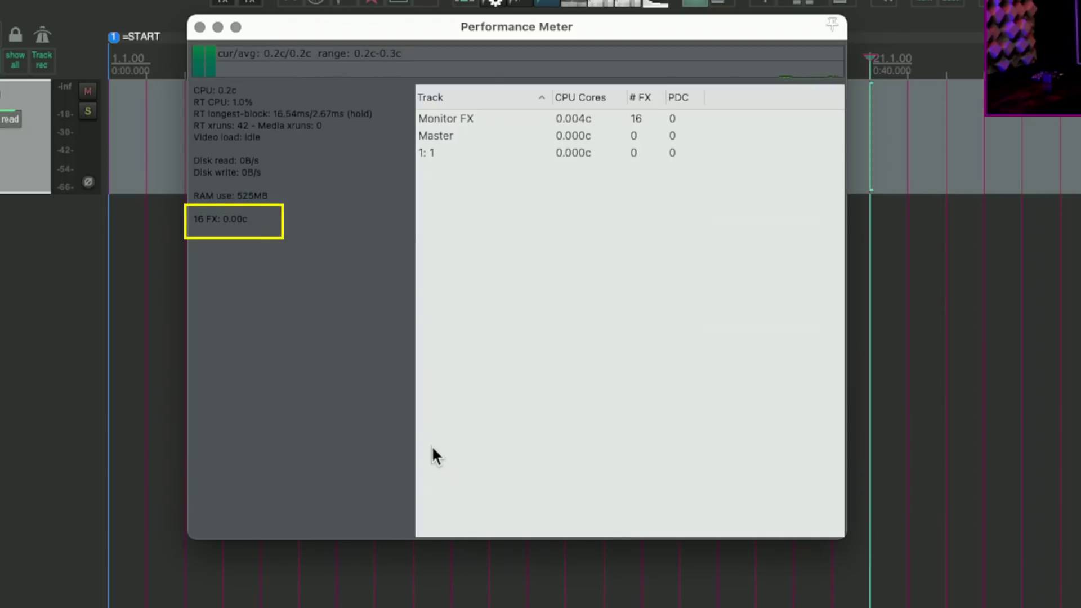
pyautogui.rightClick(263, 253)
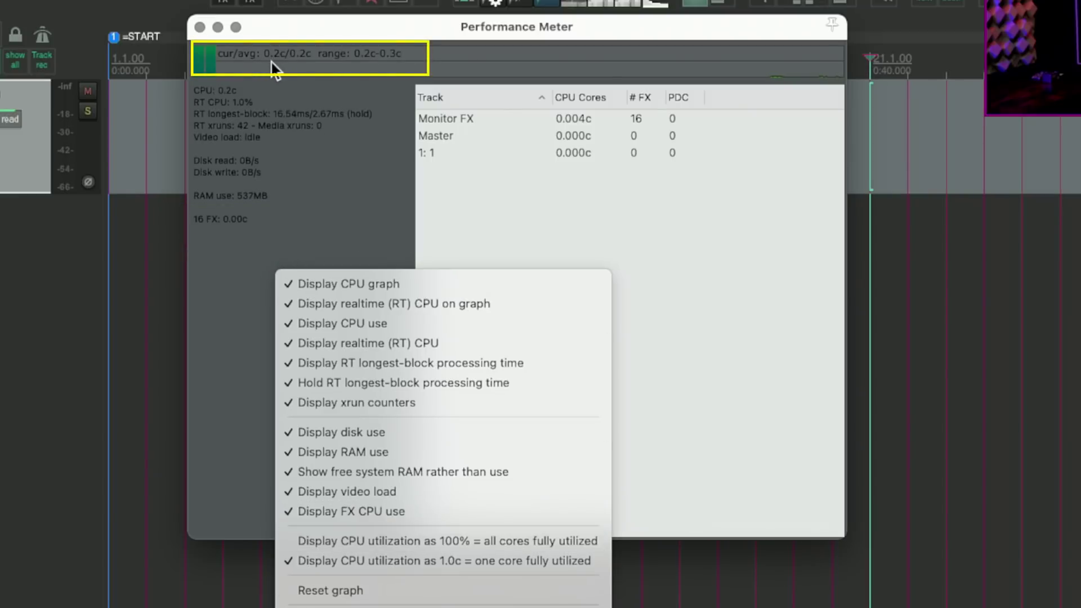
pyautogui.click(402, 539)
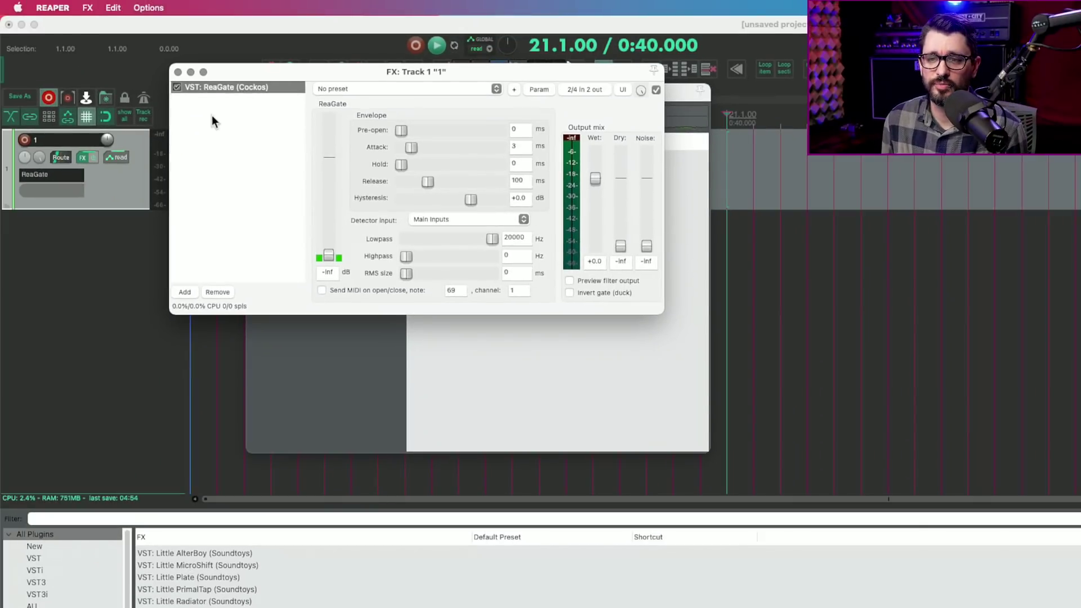
# Step: Show the FX chain's Options > CPU utilization display choices
pyautogui.click(153, 14)
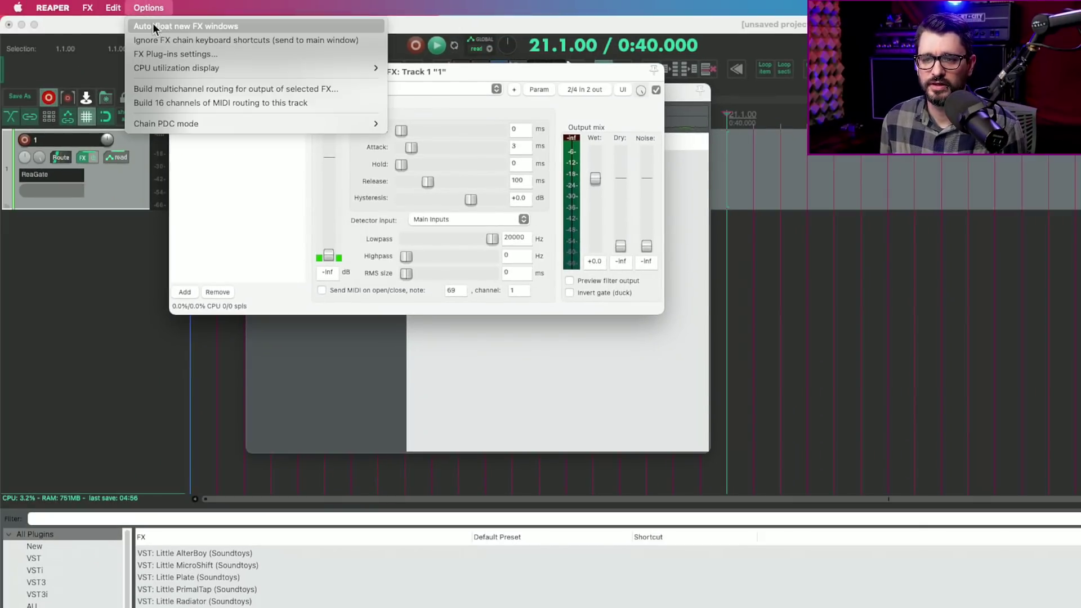
pyautogui.moveTo(172, 68)
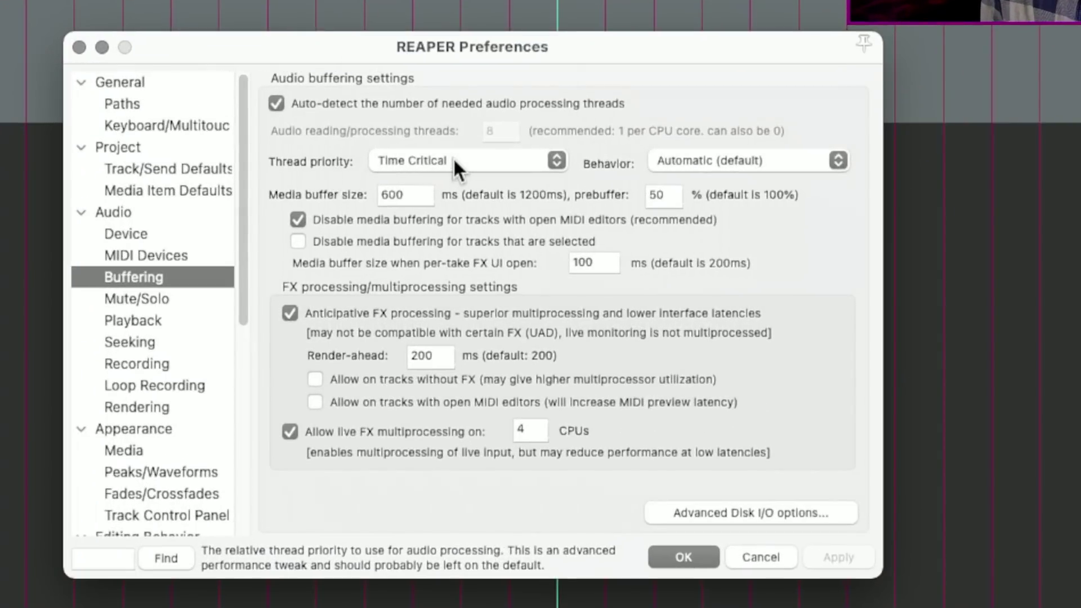
# Step: Review the Buffering page's thread priority choices, keeping Time Critical
pyautogui.click(588, 231)
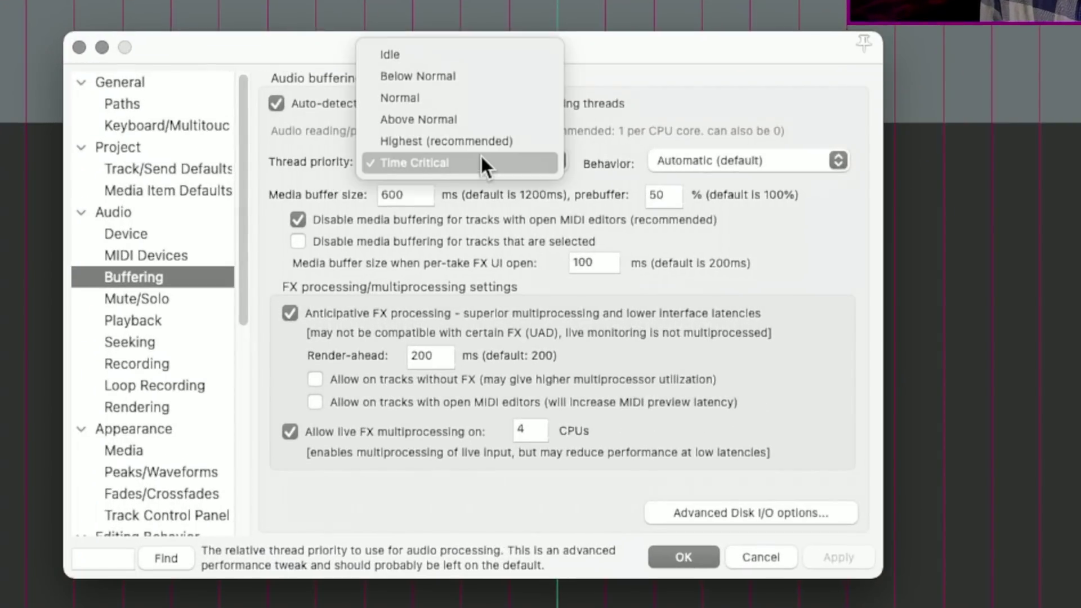
pyautogui.click(540, 163)
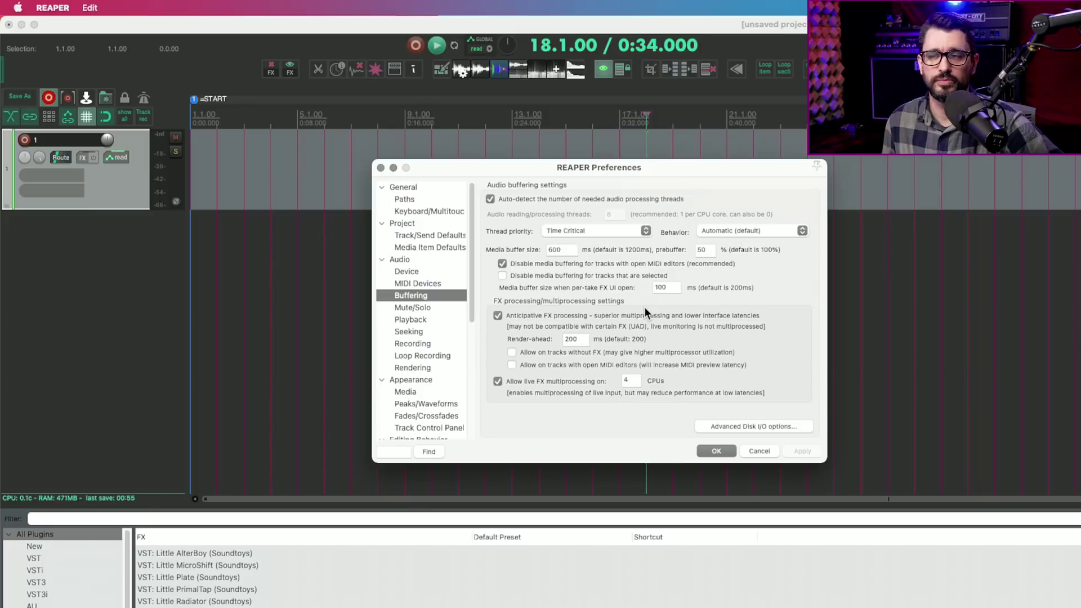
# Step: Open the Media Explorer and view its toolbar's Switch toolbar submenu, keeping the current toolbar
pyautogui.click(616, 232)
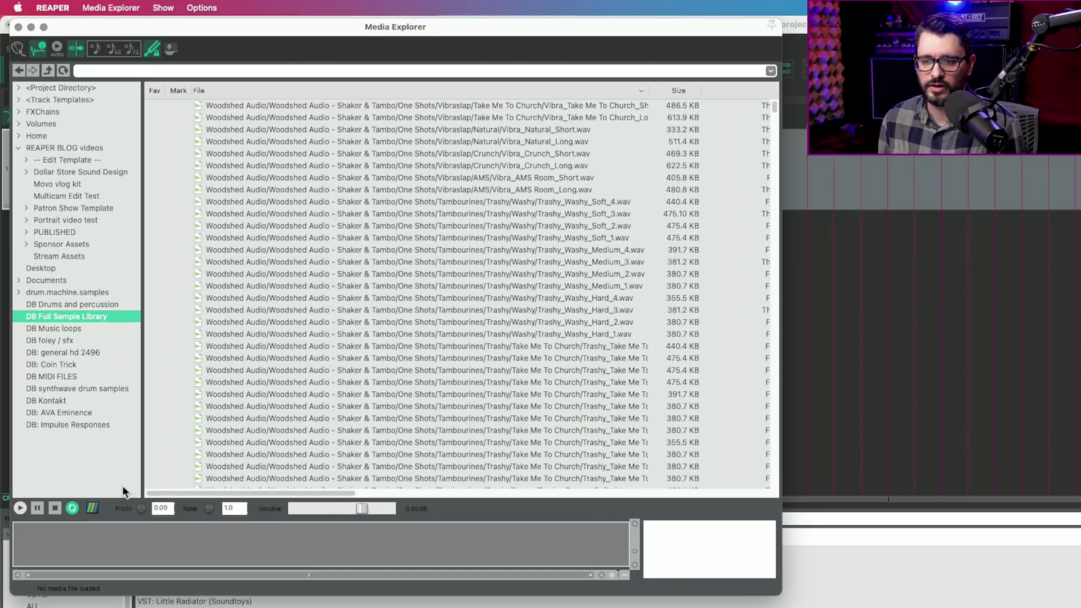
pyautogui.click(92, 509)
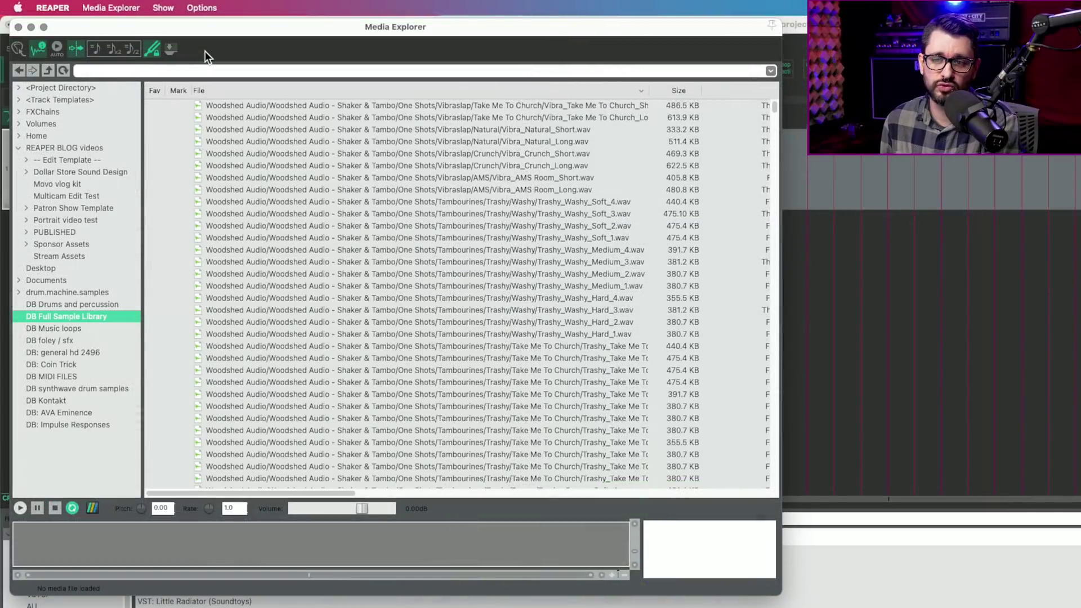
pyautogui.rightClick(205, 52)
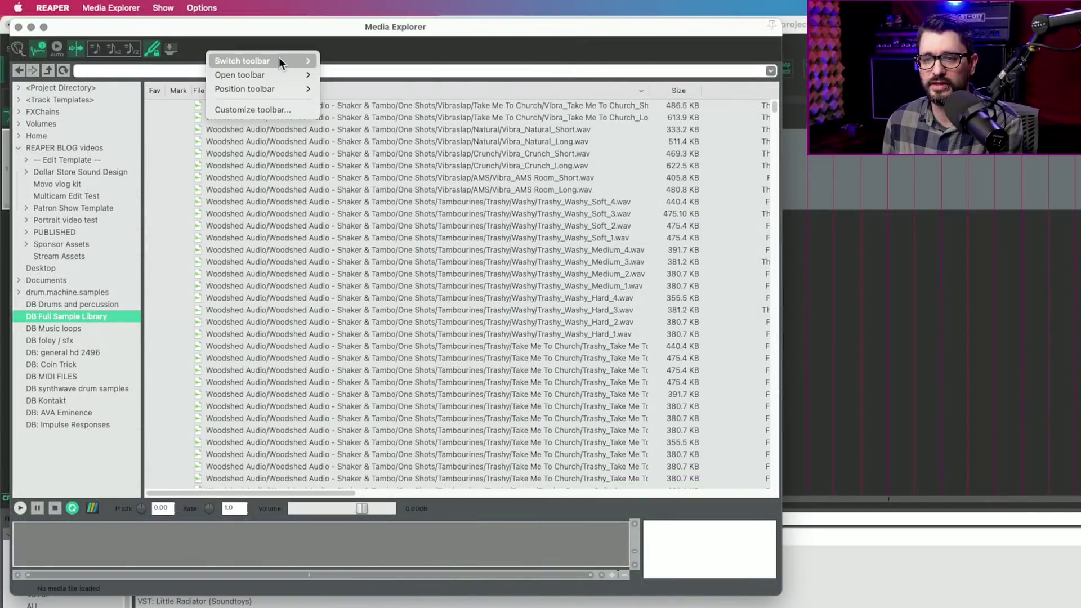
pyautogui.moveTo(279, 61)
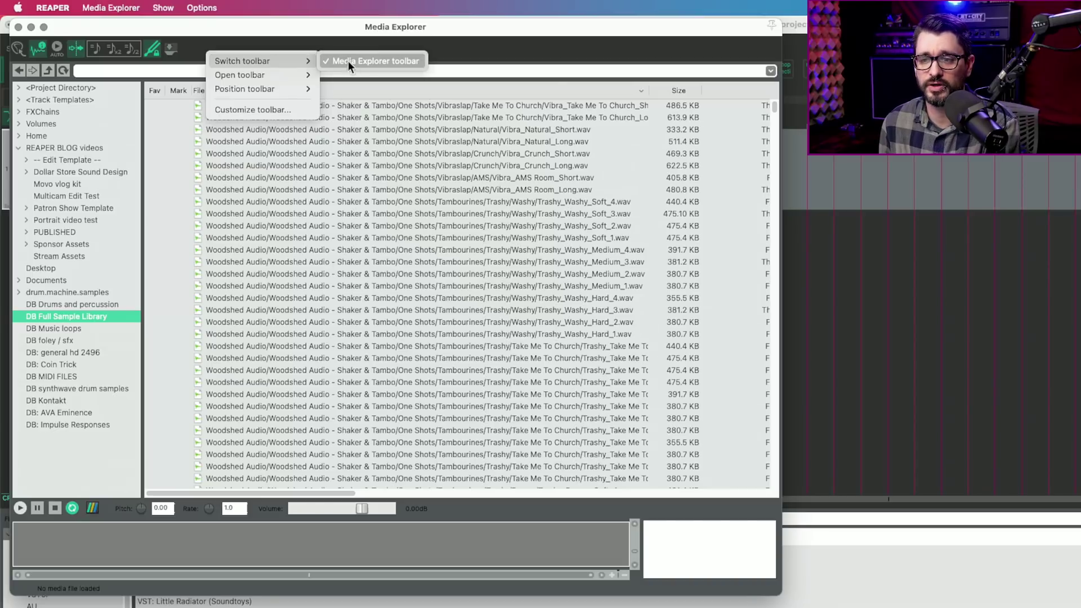
pyautogui.click(303, 45)
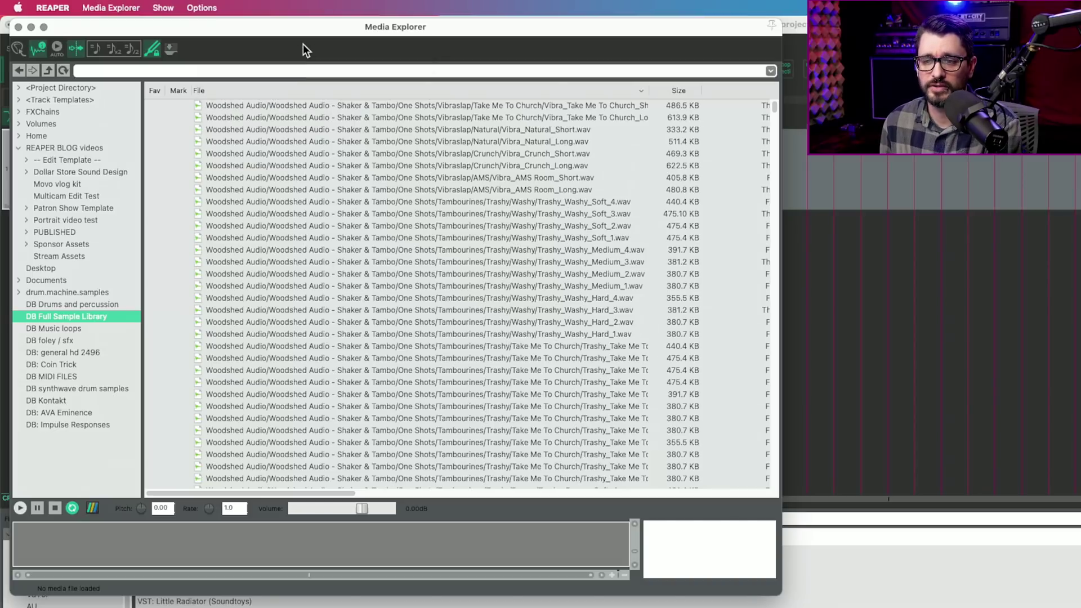
# Step: View the Position toolbar submenu and dismiss it without changes
pyautogui.rightClick(259, 49)
pyautogui.moveTo(290, 89)
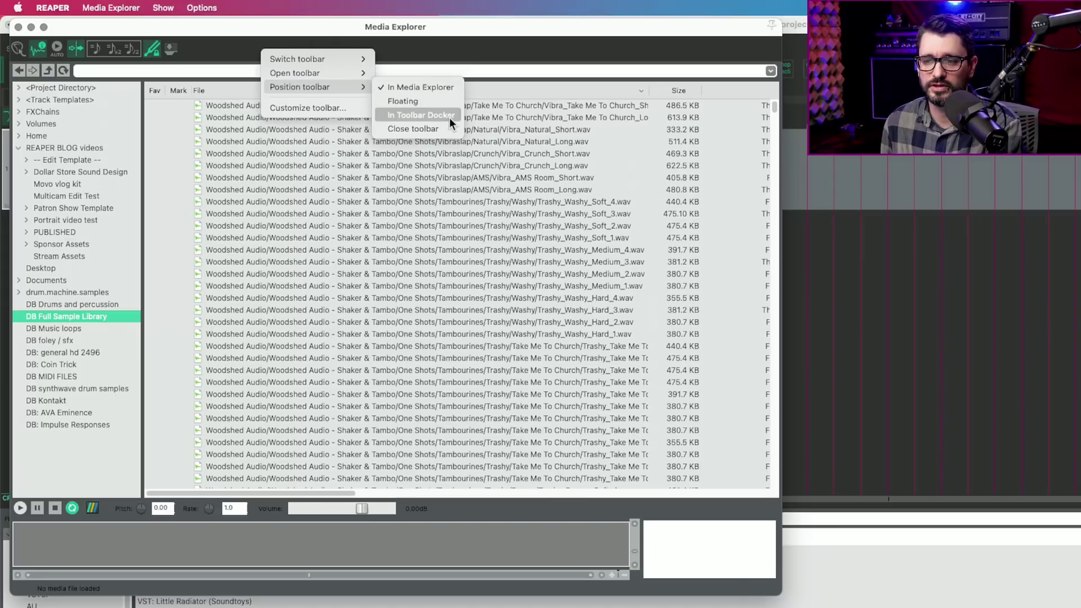
pyautogui.press('Escape')
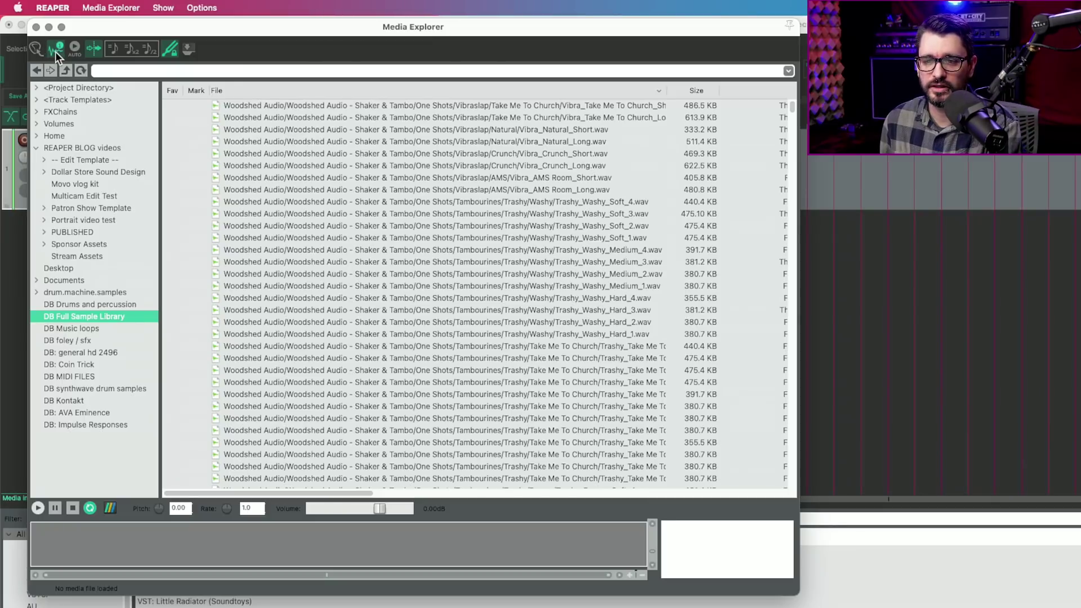
# Step: Preview with Tempo match at normal, x2 and /2 speed, then turn off Tempo match and Preserve pitch
pyautogui.click(112, 48)
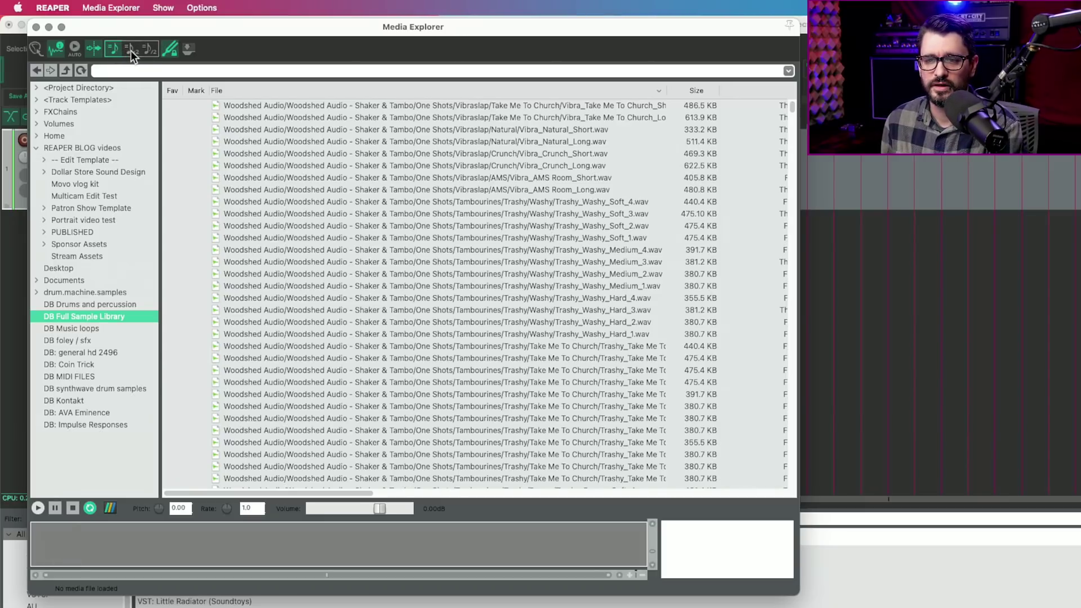
pyautogui.click(131, 50)
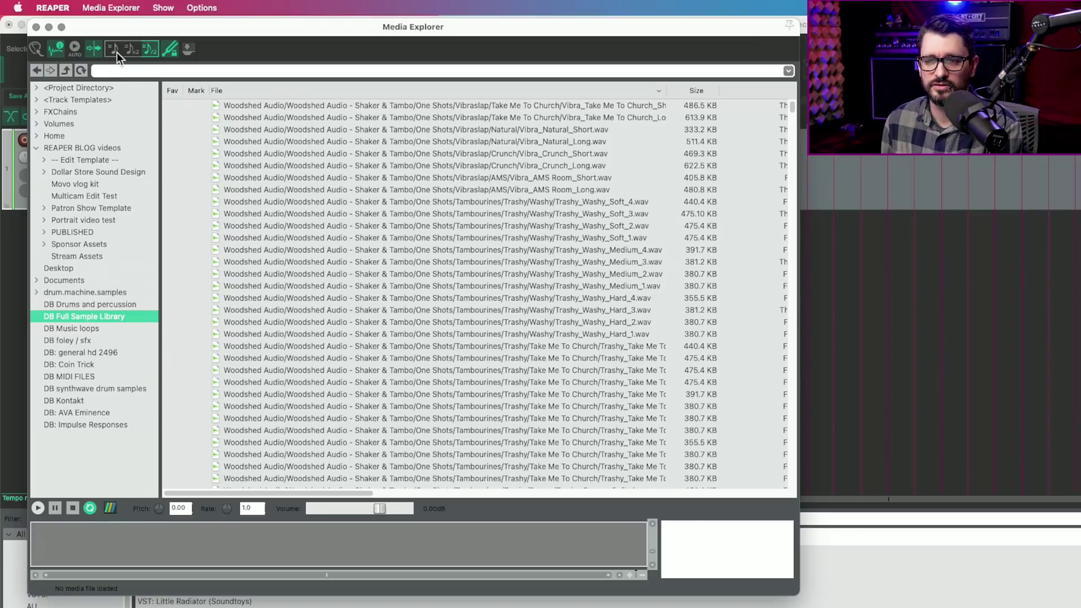
pyautogui.click(116, 52)
pyautogui.click(115, 49)
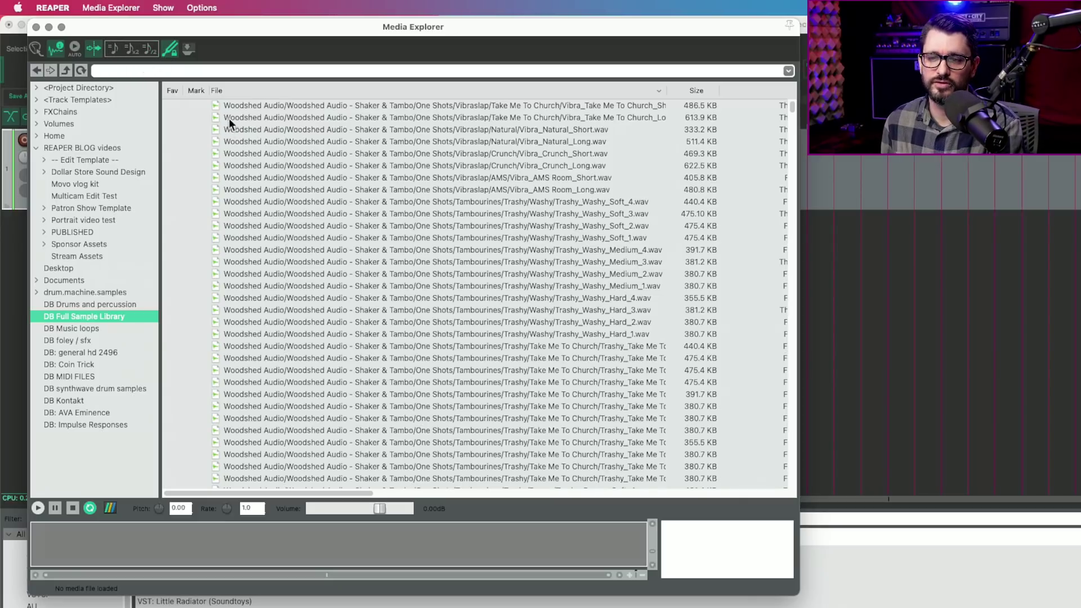
pyautogui.click(168, 50)
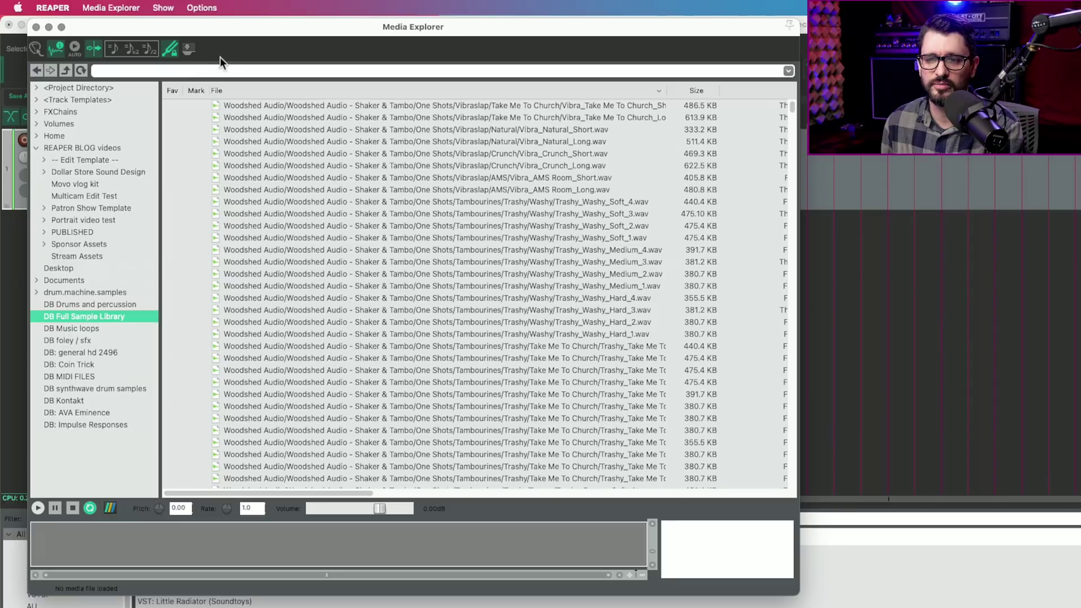
# Step: Add the custom 'Insert media on new track' action as the second Media Explorer toolbar button
pyautogui.rightClick(234, 48)
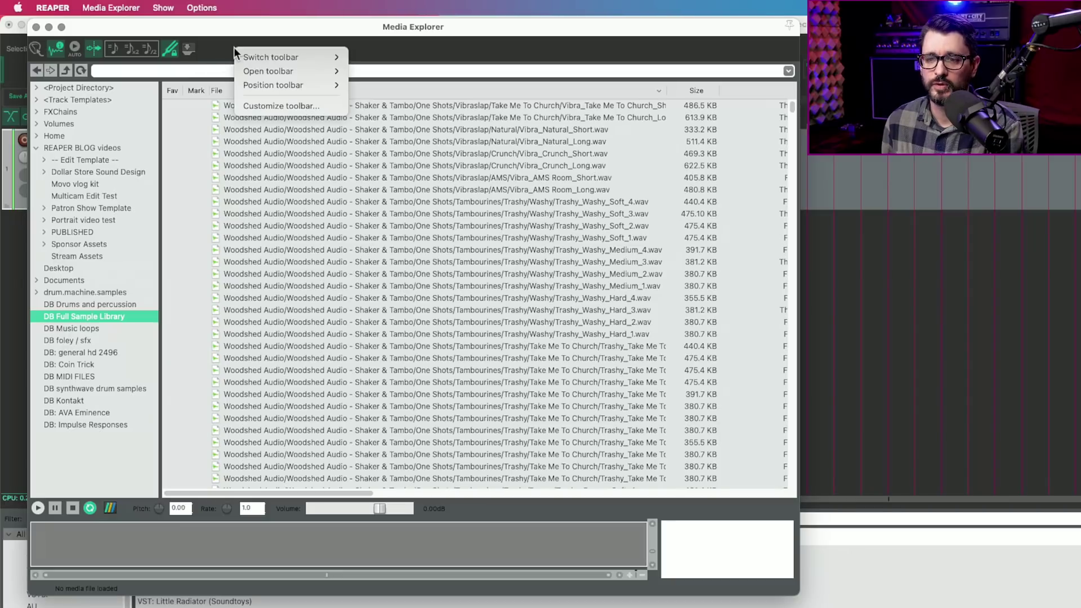
pyautogui.click(284, 106)
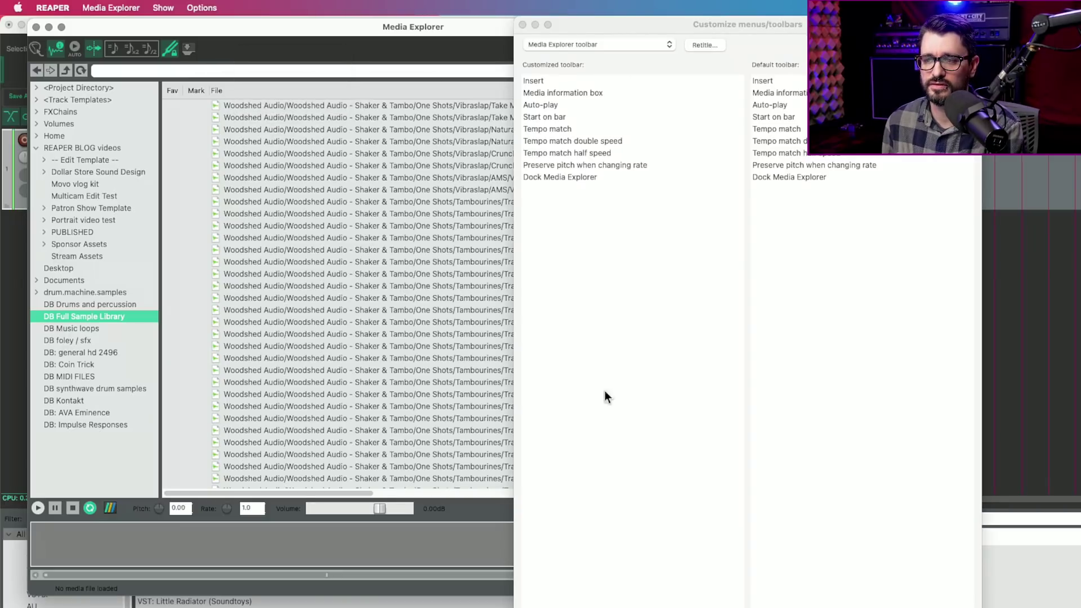
pyautogui.click(633, 445)
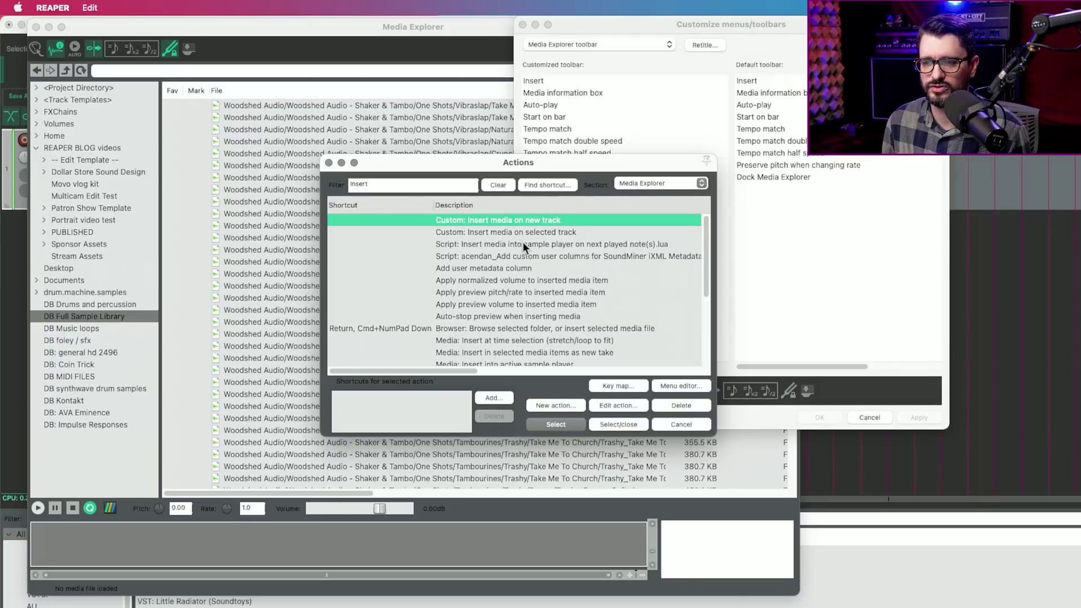
pyautogui.click(615, 424)
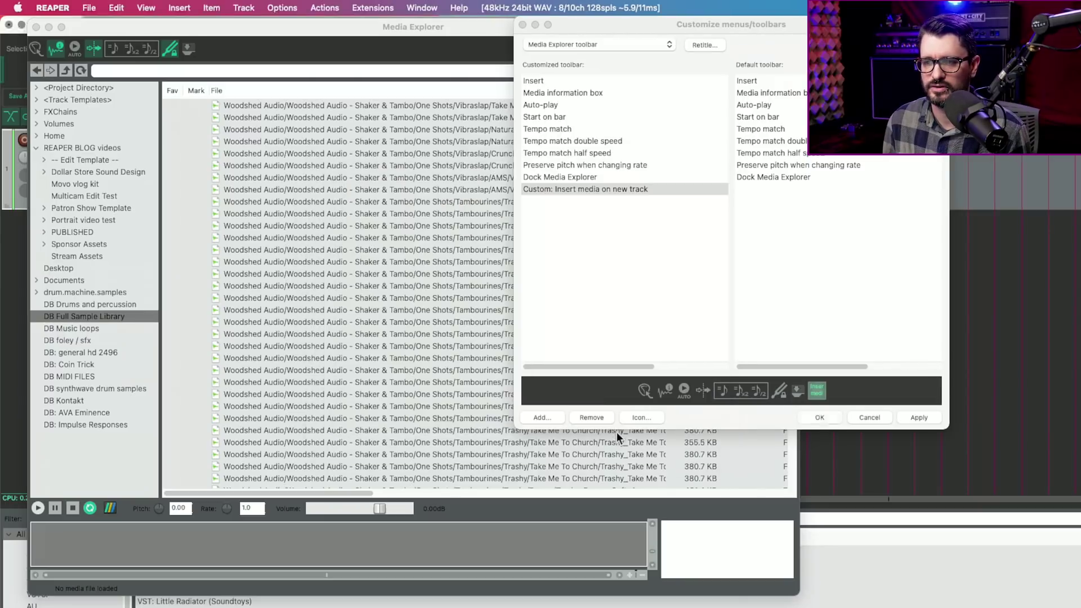
pyautogui.moveTo(565, 190); pyautogui.dragTo(573, 97)
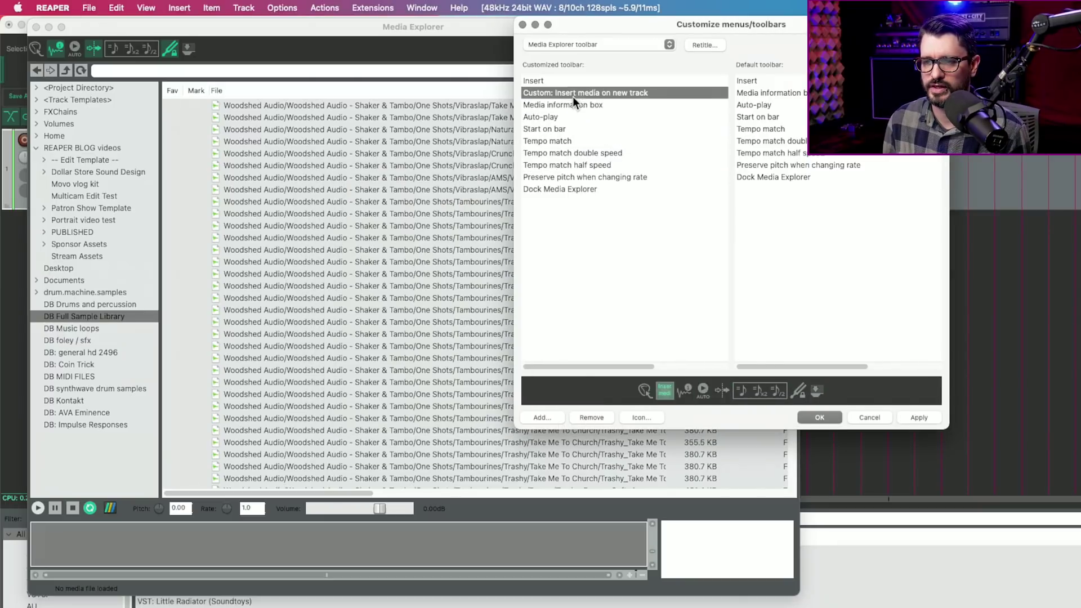
# Step: Give the new button an insert icon from the list filtered by 'ins'
pyautogui.doubleClick(661, 390)
pyautogui.moveTo(322, 479); pyautogui.dragTo(541, 62)
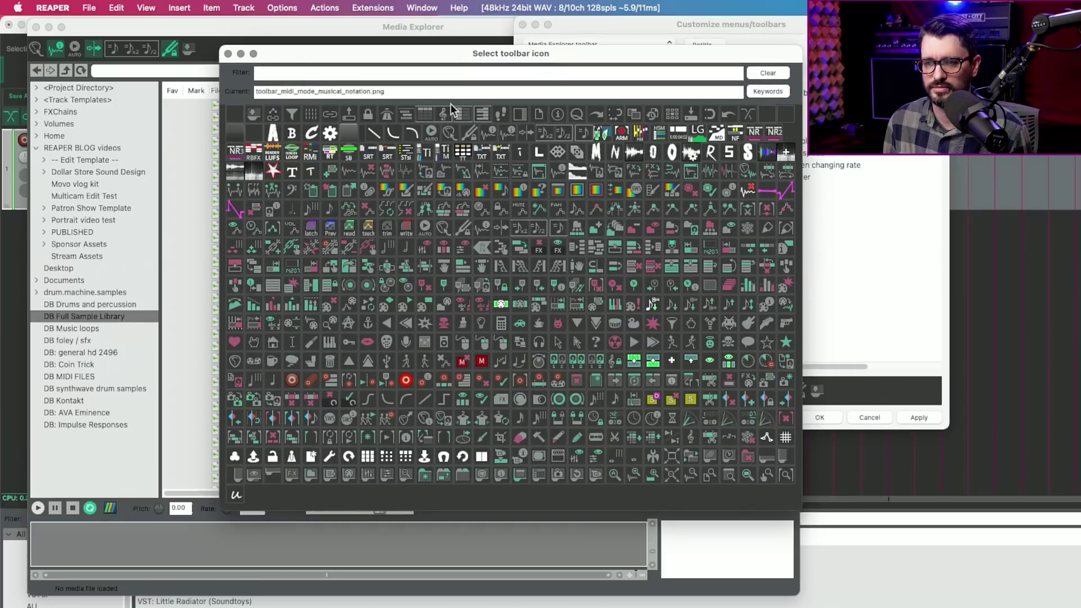
pyautogui.click(420, 75)
pyautogui.write('ins')
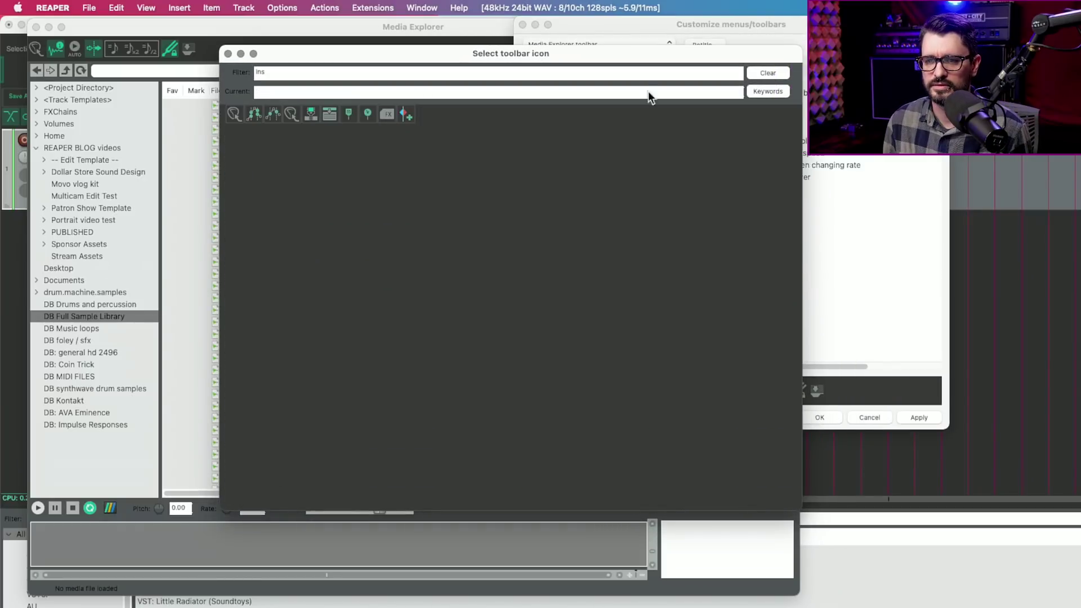
pyautogui.click(227, 54)
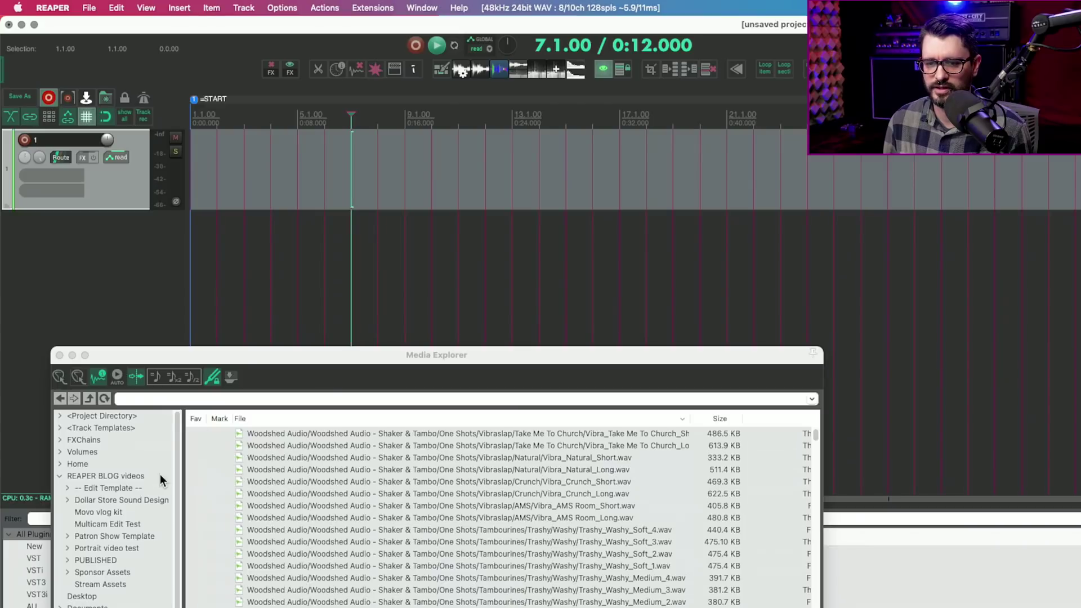
# Step: Insert Vibra_Natural_Short on track 1 and Vibra_Crunch_Long on a new track
pyautogui.click(372, 457)
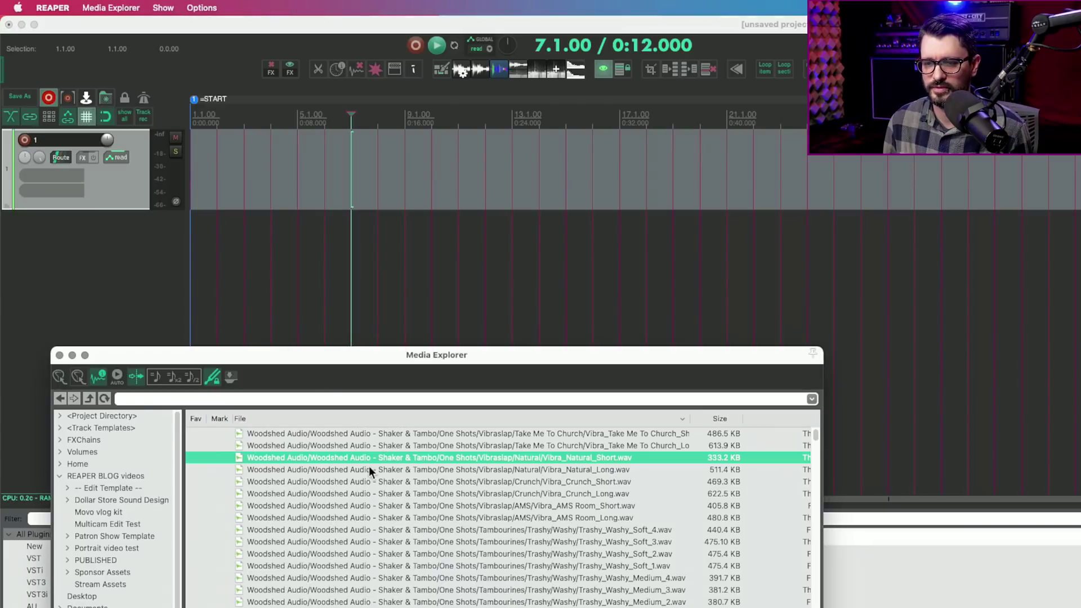
pyautogui.click(62, 385)
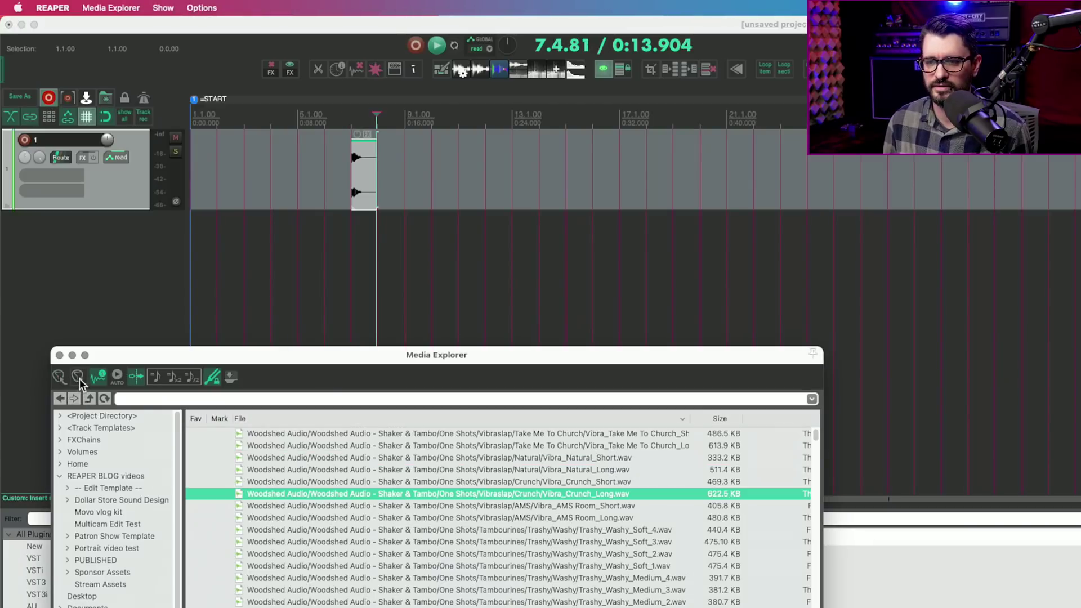
pyautogui.click(79, 378)
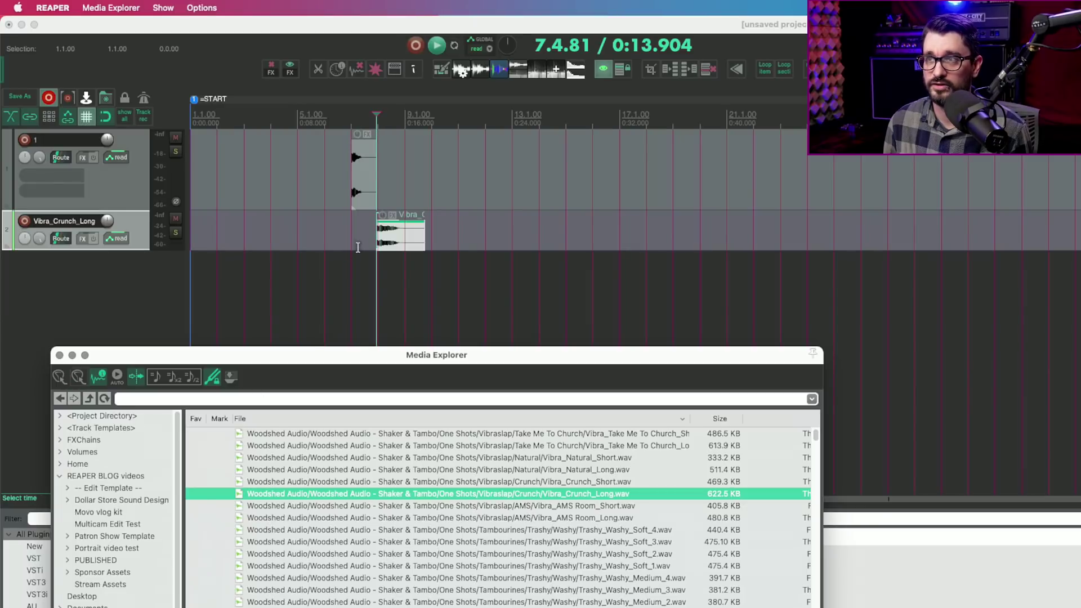
pyautogui.moveTo(421, 357); pyautogui.dragTo(406, 131)
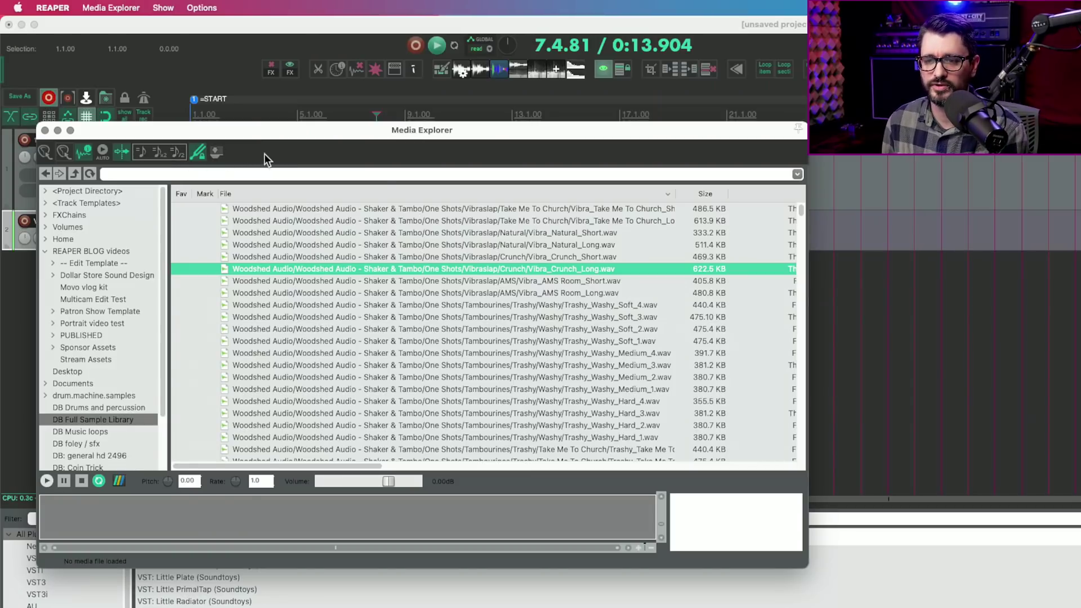
# Step: Close the Media Explorer toolbar via Position toolbar, then try the show/hide toolbar action
pyautogui.rightClick(264, 153)
pyautogui.click(254, 153)
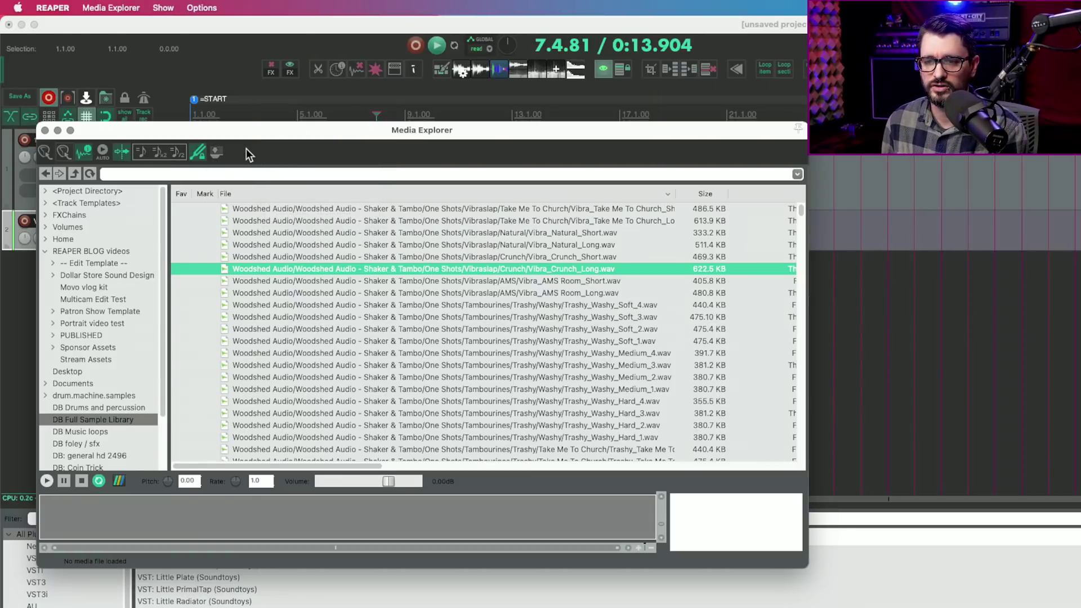
pyautogui.rightClick(253, 151)
pyautogui.moveTo(302, 195)
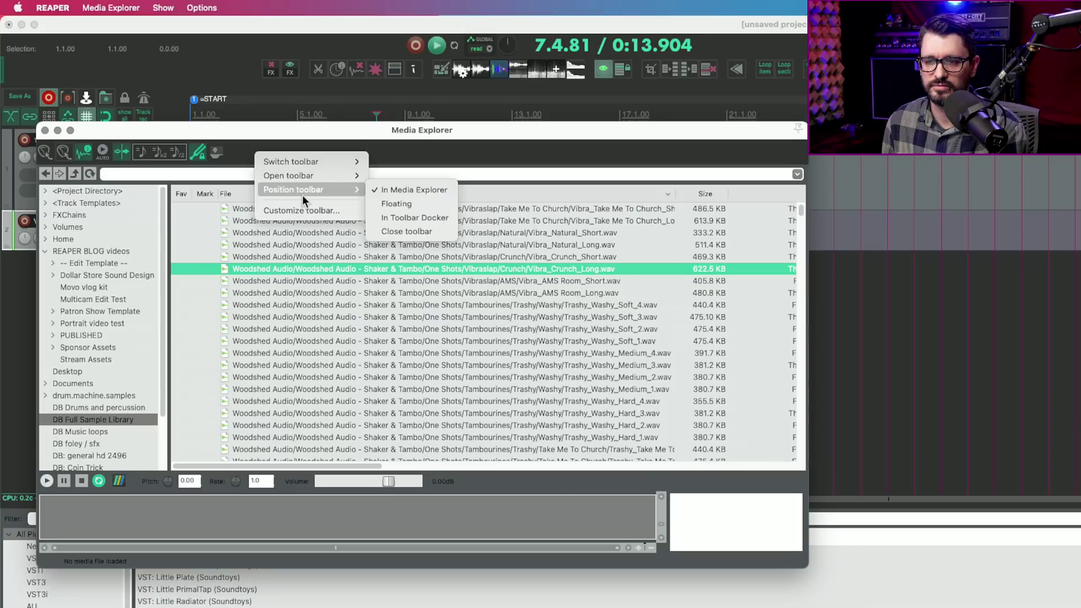
pyautogui.click(414, 228)
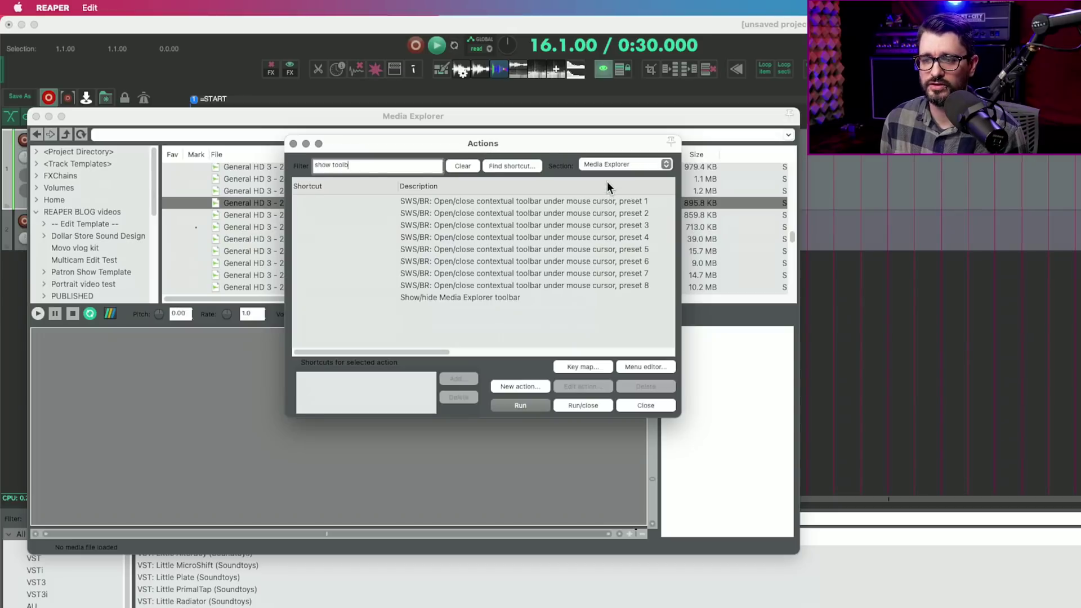
pyautogui.click(447, 298)
pyautogui.click(583, 405)
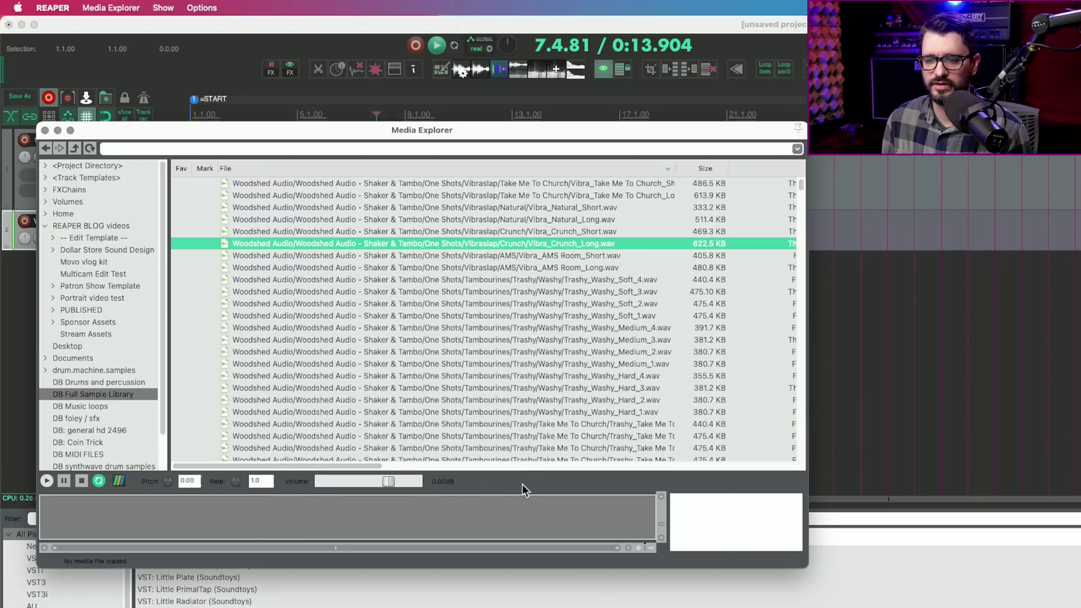
pyautogui.rightClick(522, 484)
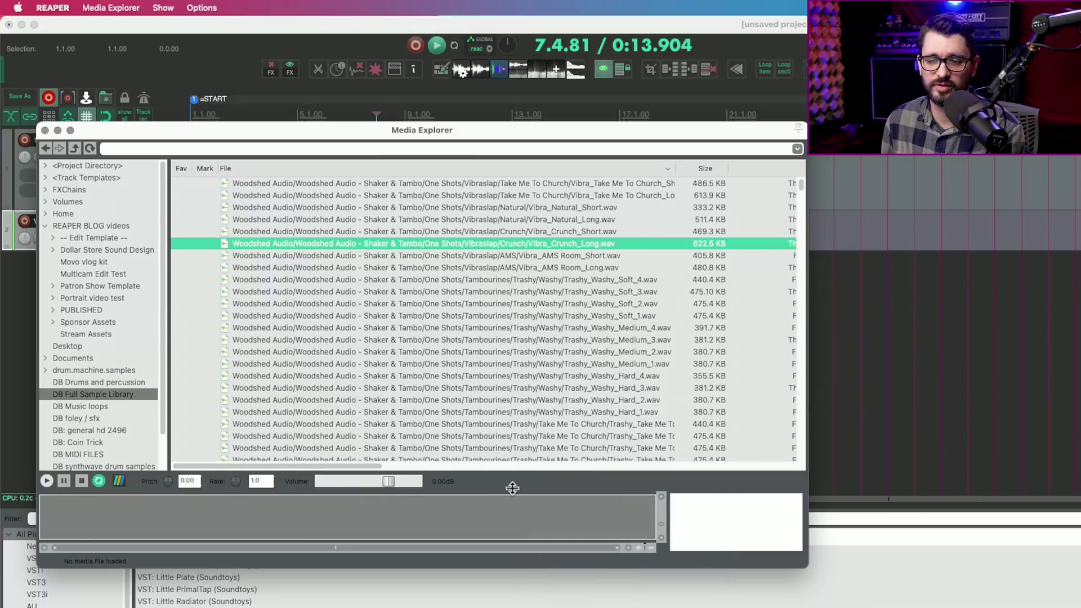
# Step: Open the media properties of Vibra_Crunch_Long.wav
pyautogui.rightClick(494, 482)
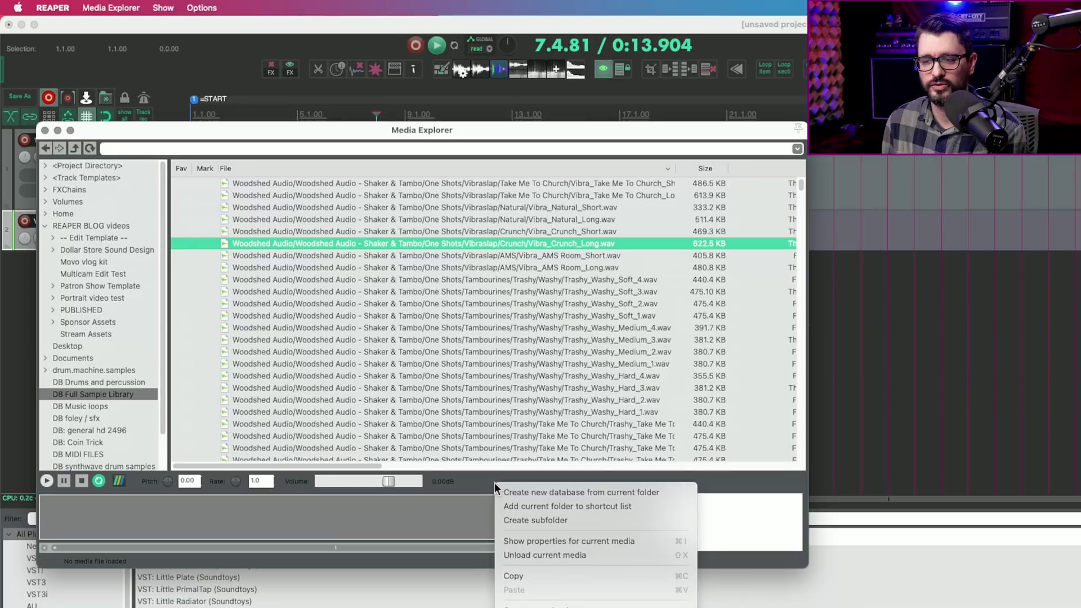
pyautogui.click(491, 477)
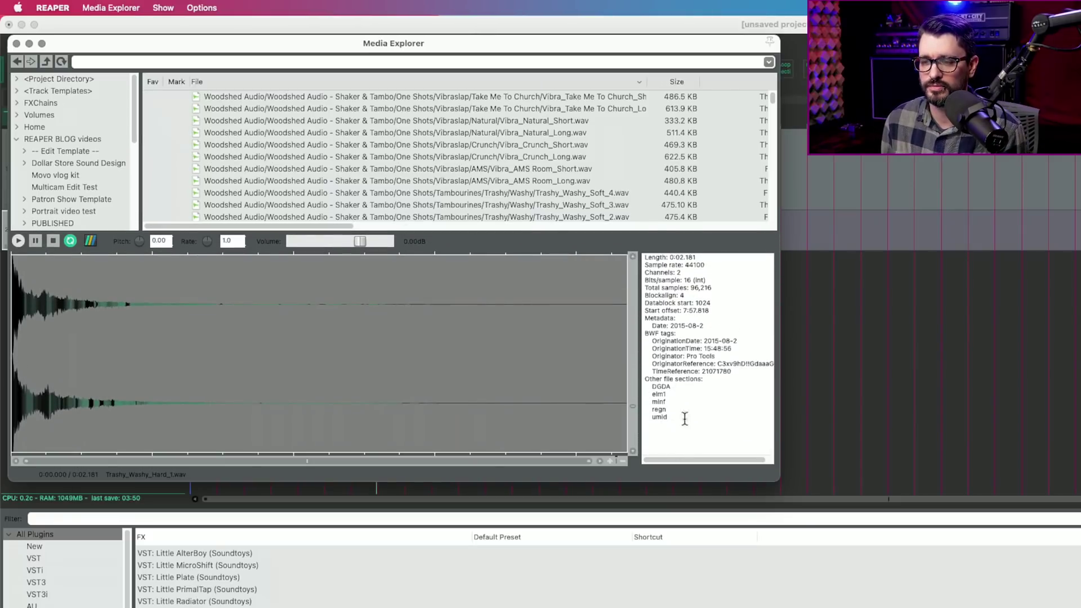
pyautogui.click(465, 161)
pyautogui.rightClick(464, 160)
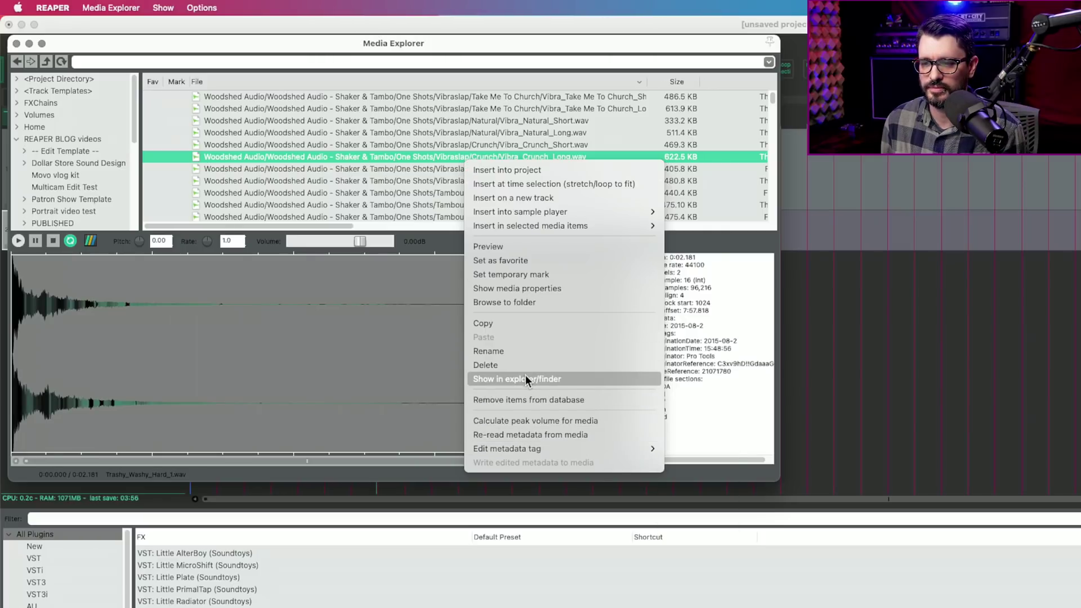
pyautogui.click(532, 288)
# Step: Read the WAV file info, close it, and load Vibra_AMS Room_Short into the preview
pyautogui.moveTo(772, 338); pyautogui.dragTo(451, 122)
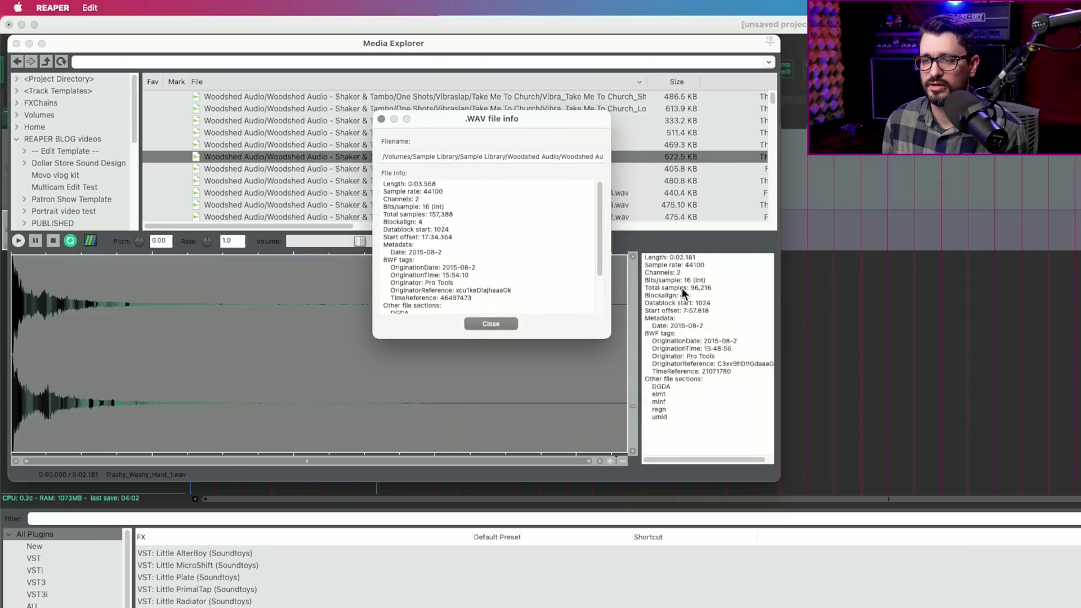
pyautogui.click(490, 323)
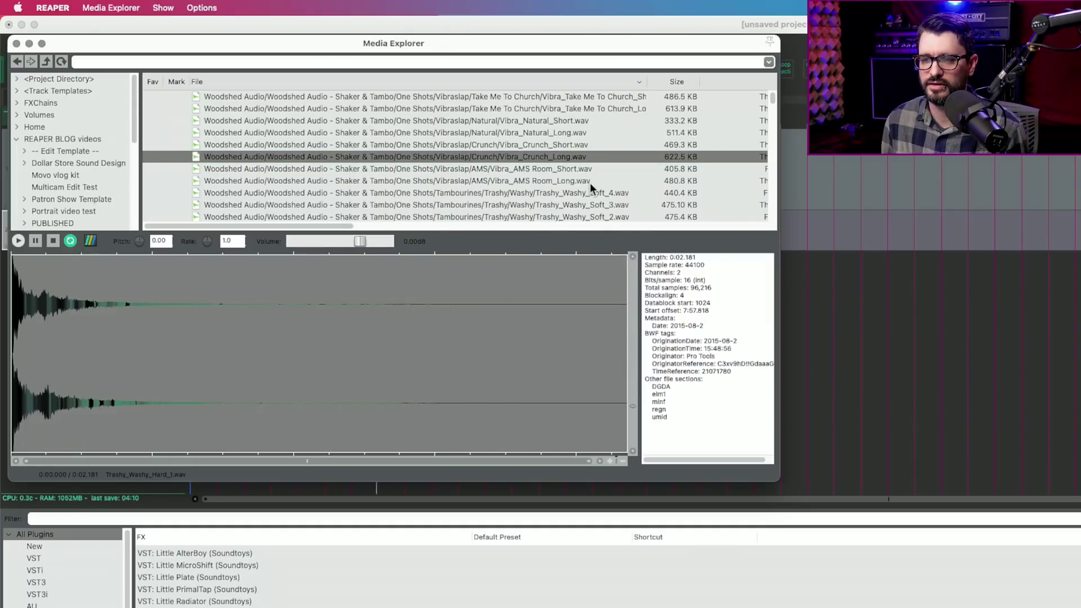
pyautogui.click(583, 168)
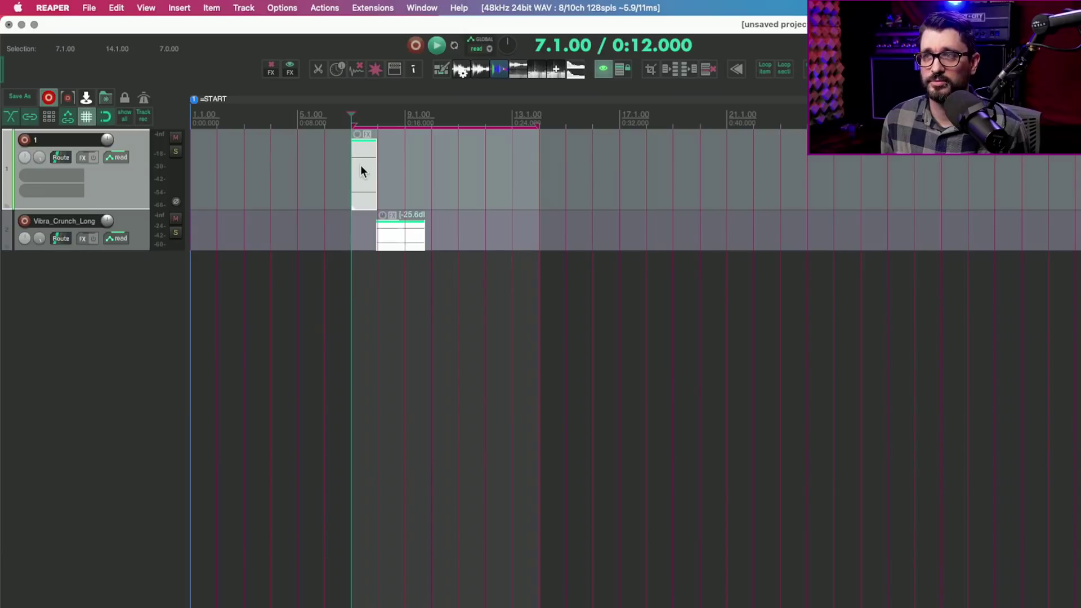
# Step: Reset both items to 0 dB volume and centre pan in Media Item Properties
pyautogui.press('F2')
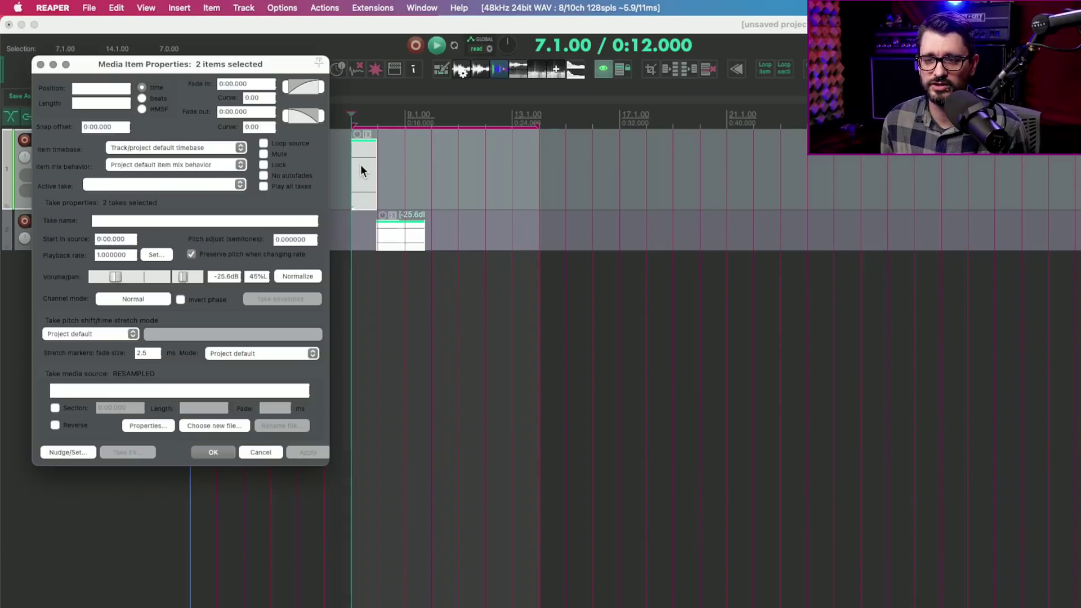
pyautogui.doubleClick(113, 277)
pyautogui.doubleClick(185, 277)
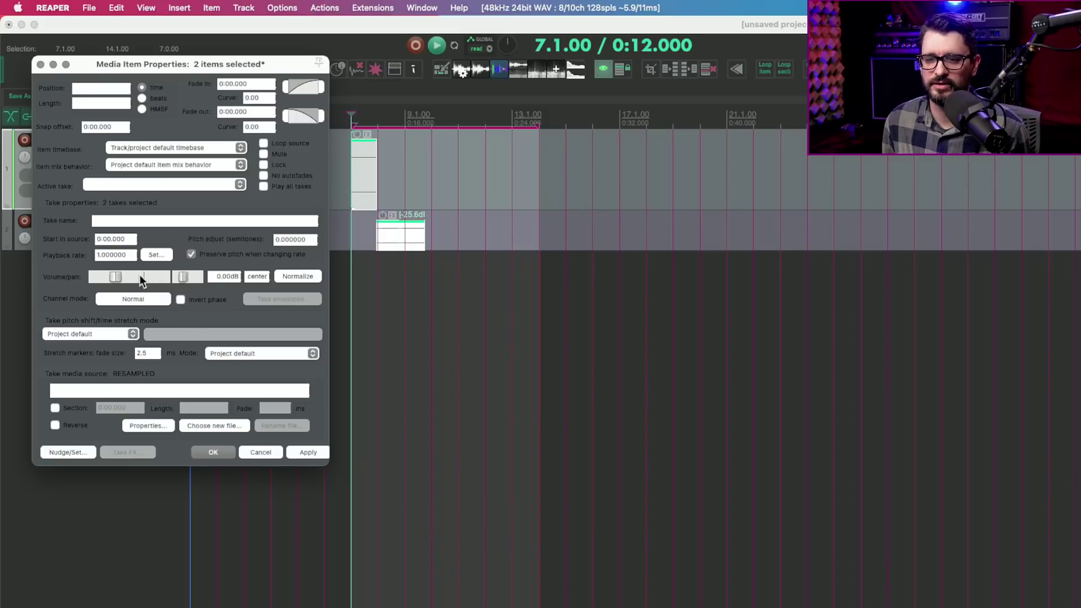
pyautogui.click(314, 449)
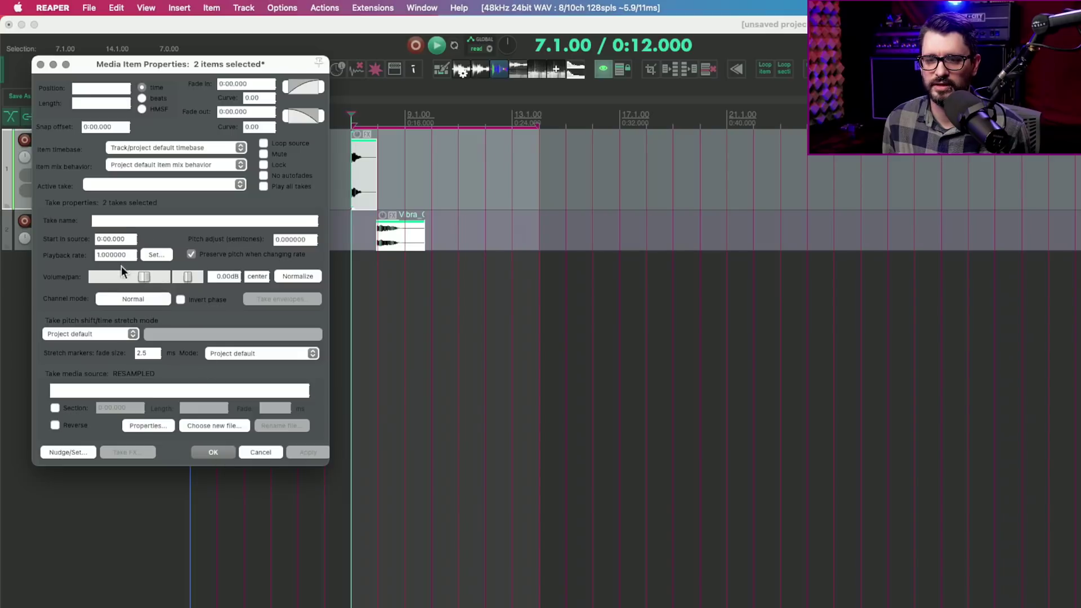
# Step: Try -30 dB, return the volume to 0 dB, close properties, and set the edit cursor to bar 6
pyautogui.moveTo(146, 280); pyautogui.dragTo(113, 284)
pyautogui.doubleClick(114, 278)
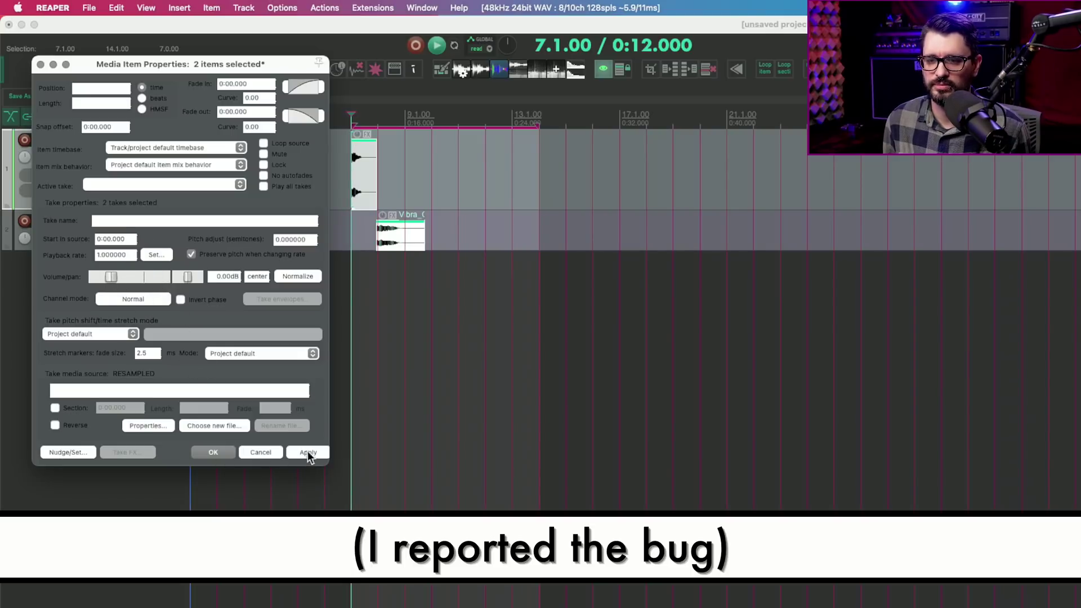
pyautogui.click(224, 455)
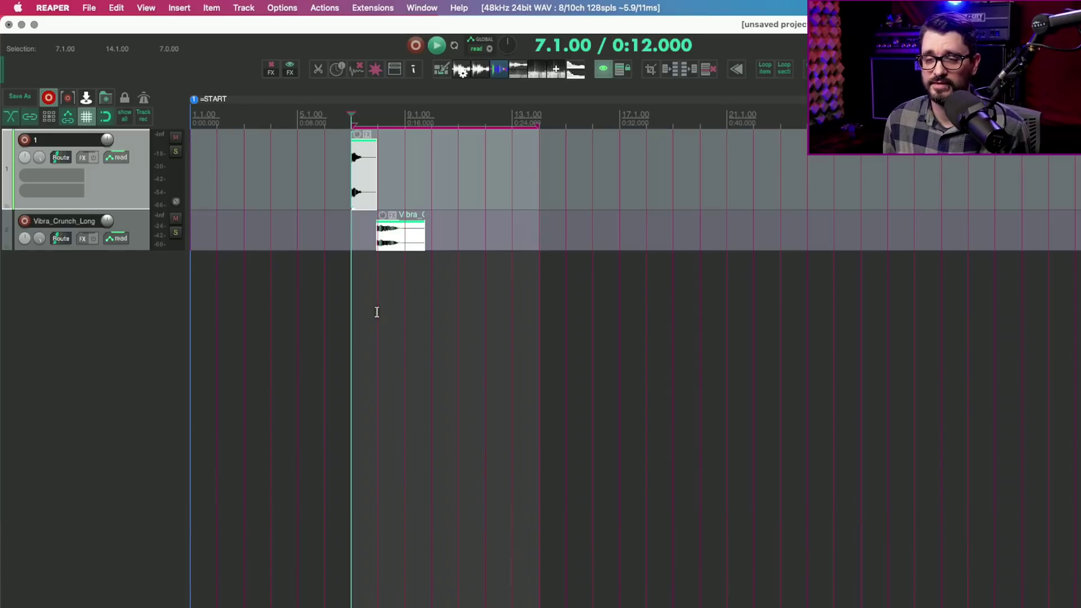
pyautogui.click(334, 248)
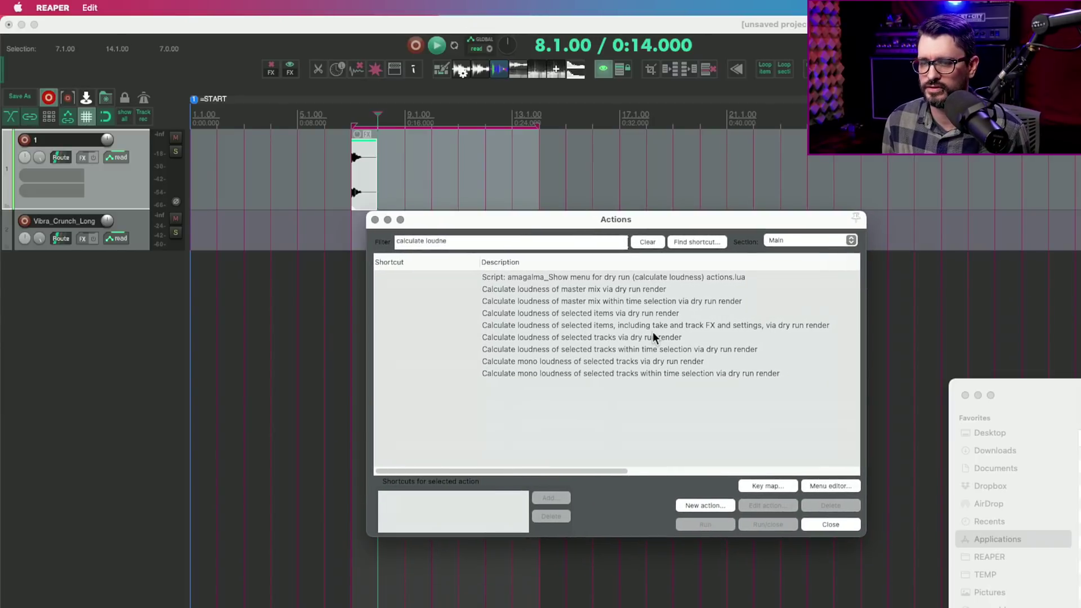
# Step: Dry-run measure Vibra_Natural_Short's loudness, reading −25.0 LUFS-I and −4.7 true peak, then close the results
pyautogui.click(646, 314)
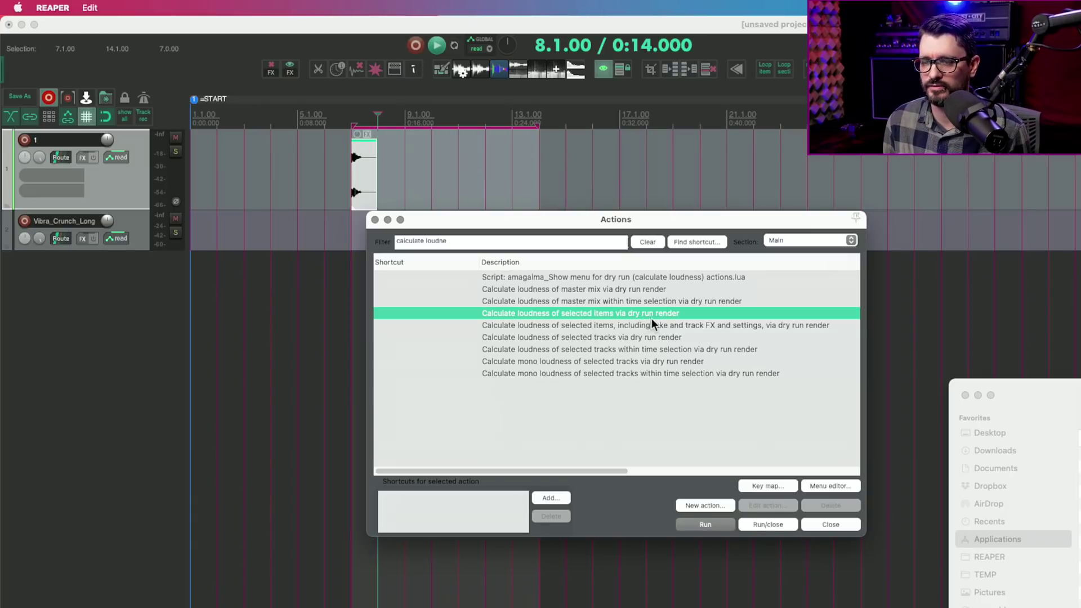
pyautogui.click(543, 327)
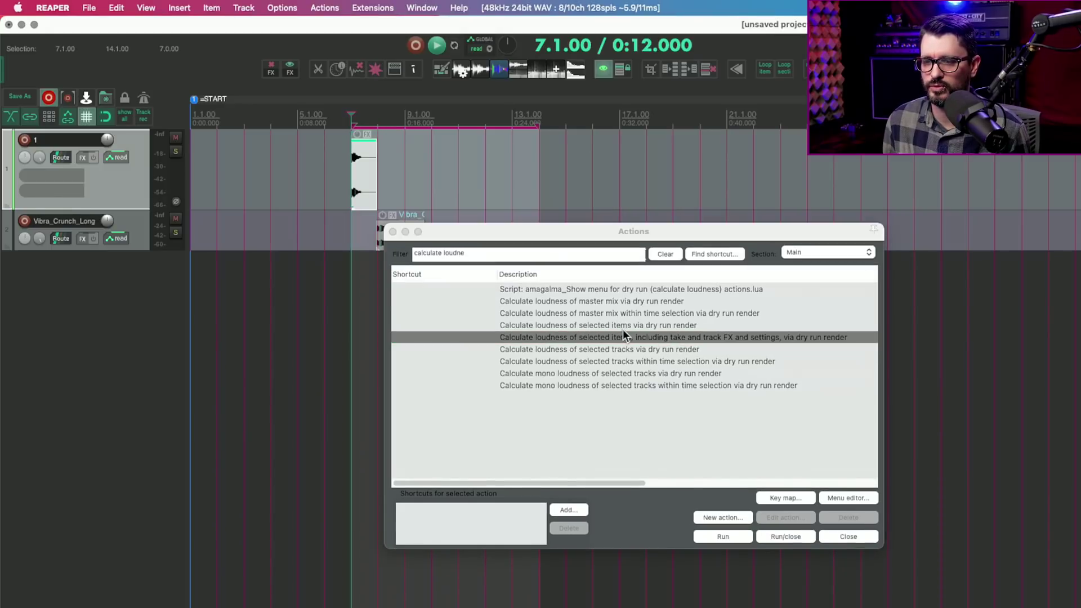
pyautogui.click(621, 326)
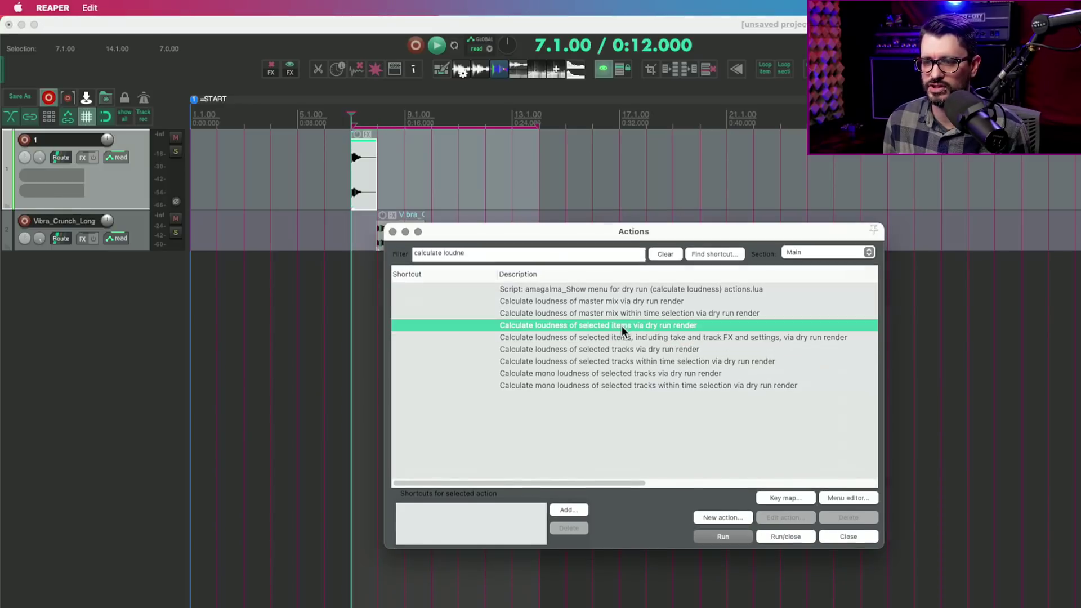
pyautogui.click(725, 536)
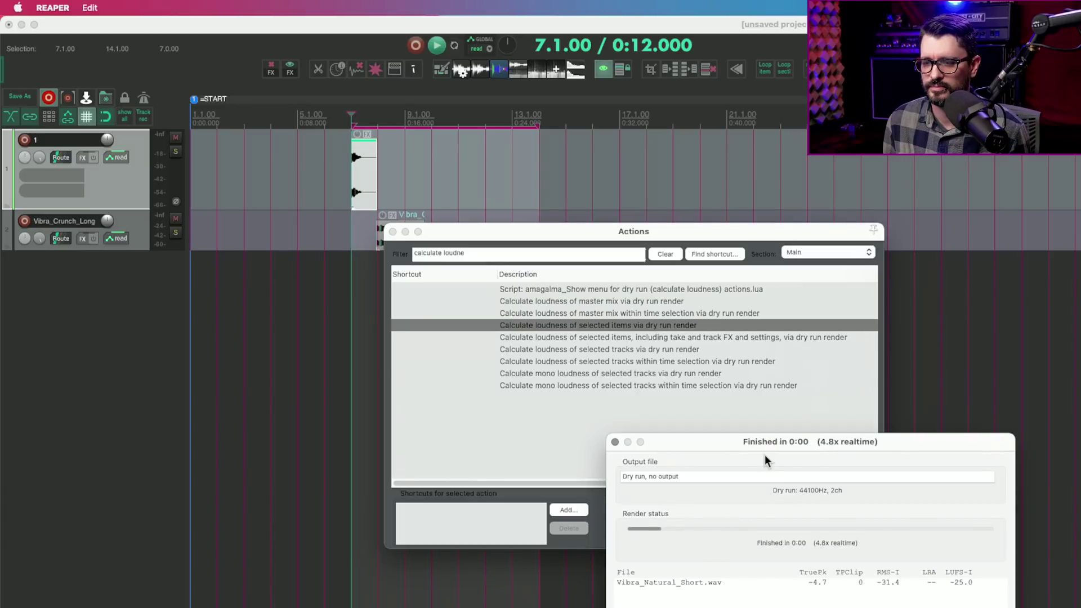
pyautogui.moveTo(759, 444); pyautogui.dragTo(548, 126)
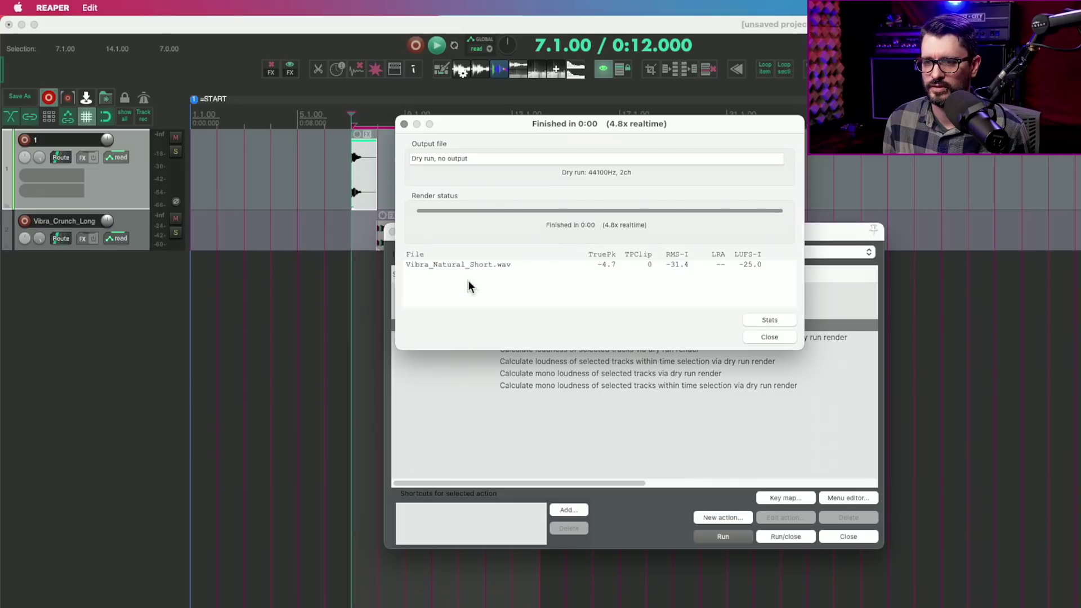
pyautogui.moveTo(742, 264); pyautogui.dragTo(762, 266)
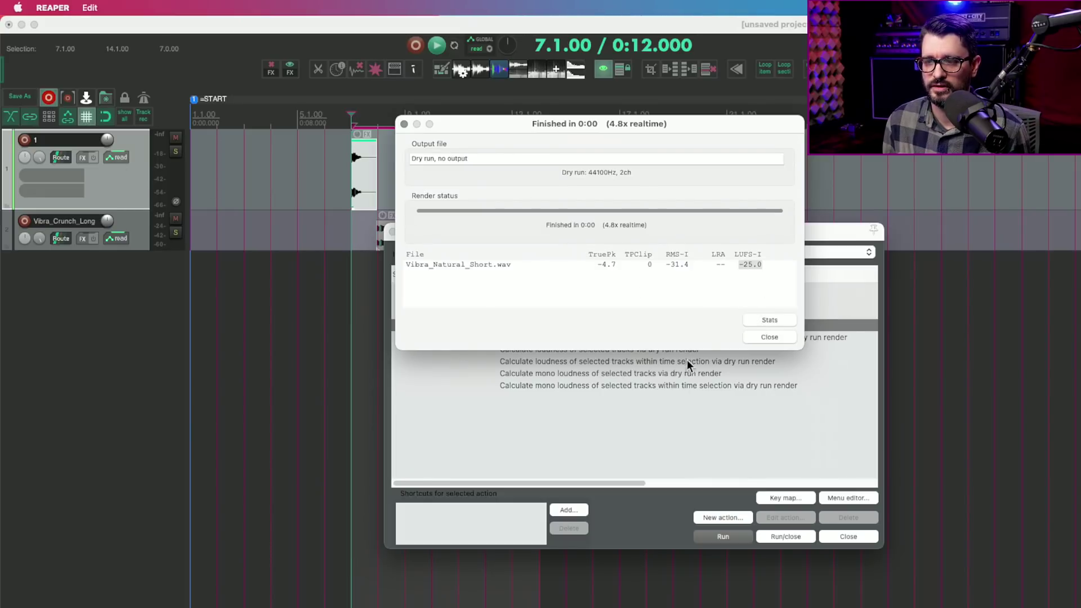
pyautogui.click(766, 337)
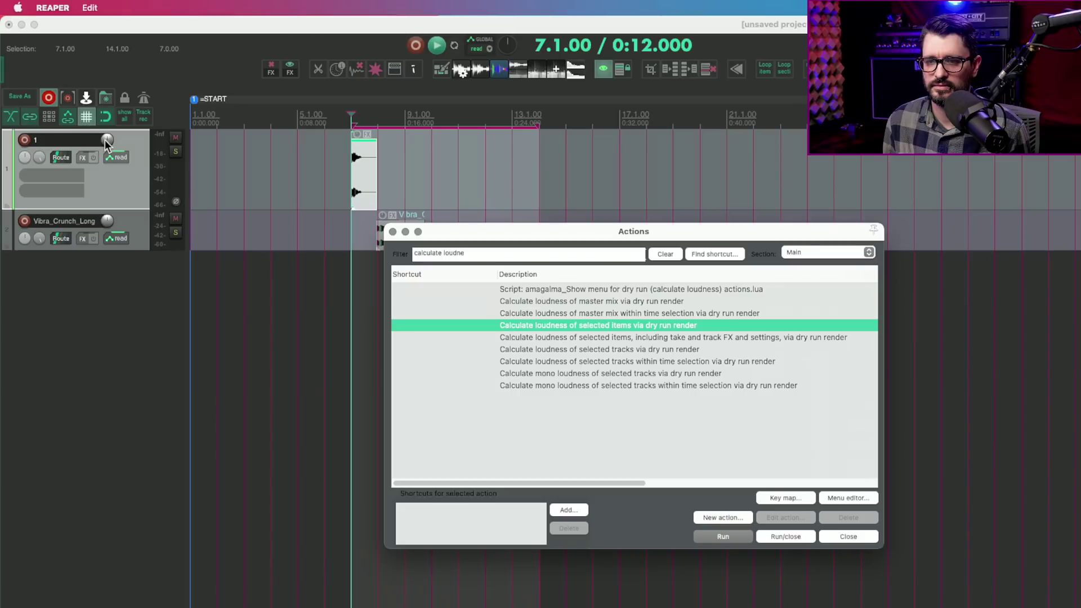
# Step: Set track 1's volume to −6 dB in its routing window
pyautogui.rightClick(106, 144)
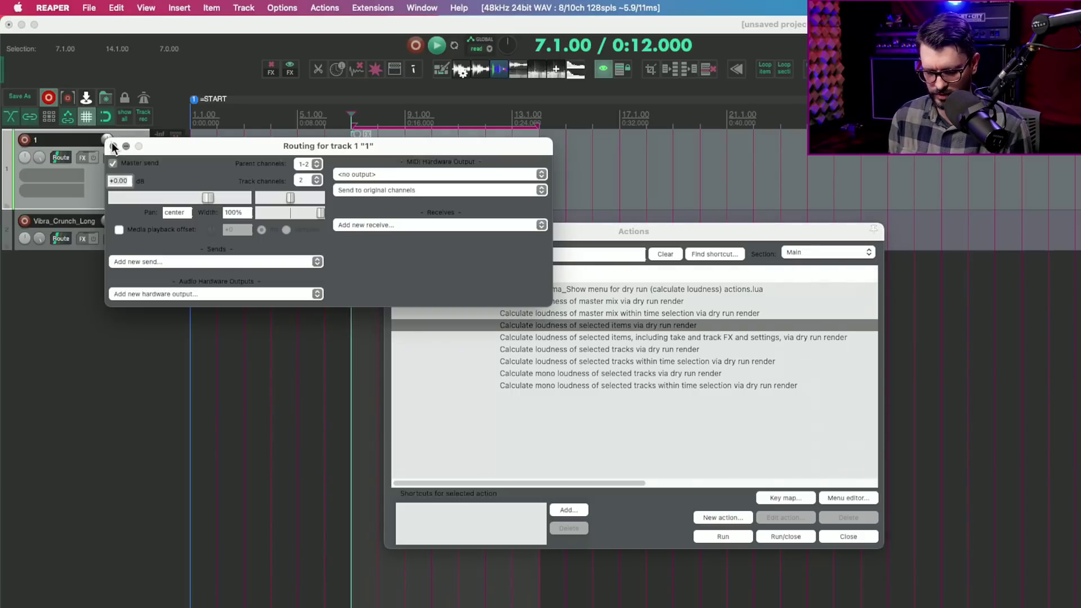
pyautogui.click(119, 180)
pyautogui.write('-6')
pyautogui.press('Return')
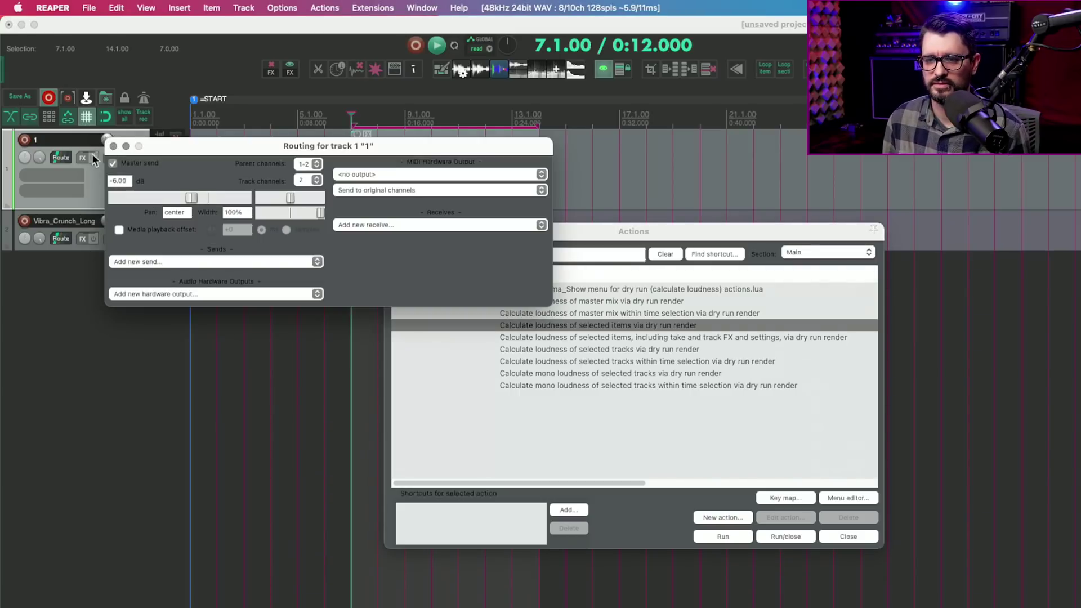
pyautogui.click(114, 146)
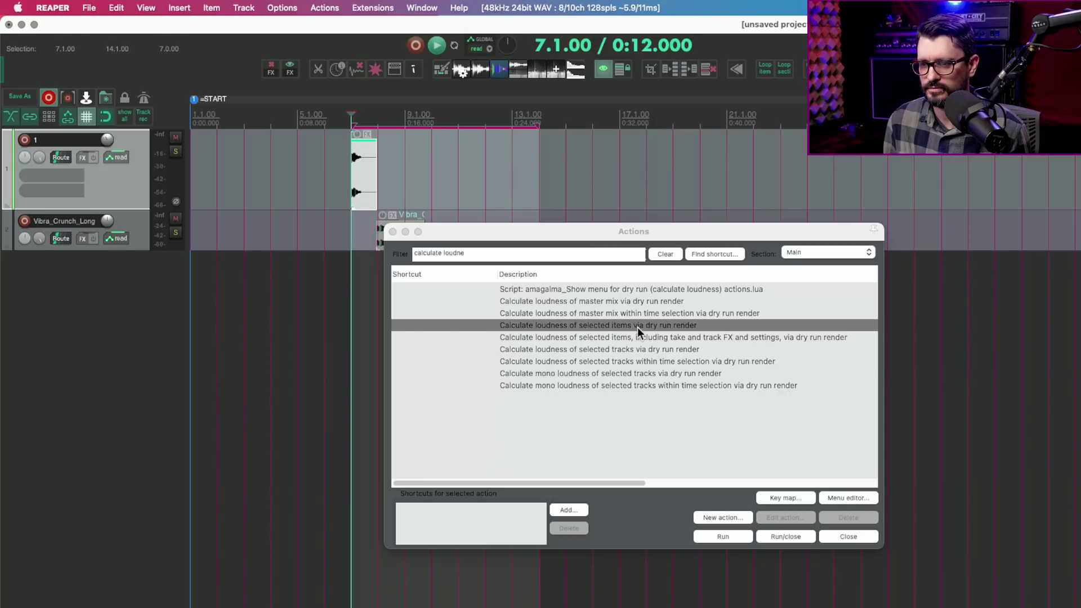
# Step: Dry-run the loudness including take and track FX, giving −31.0 LUFS-I and −10.7 true peak
pyautogui.click(658, 338)
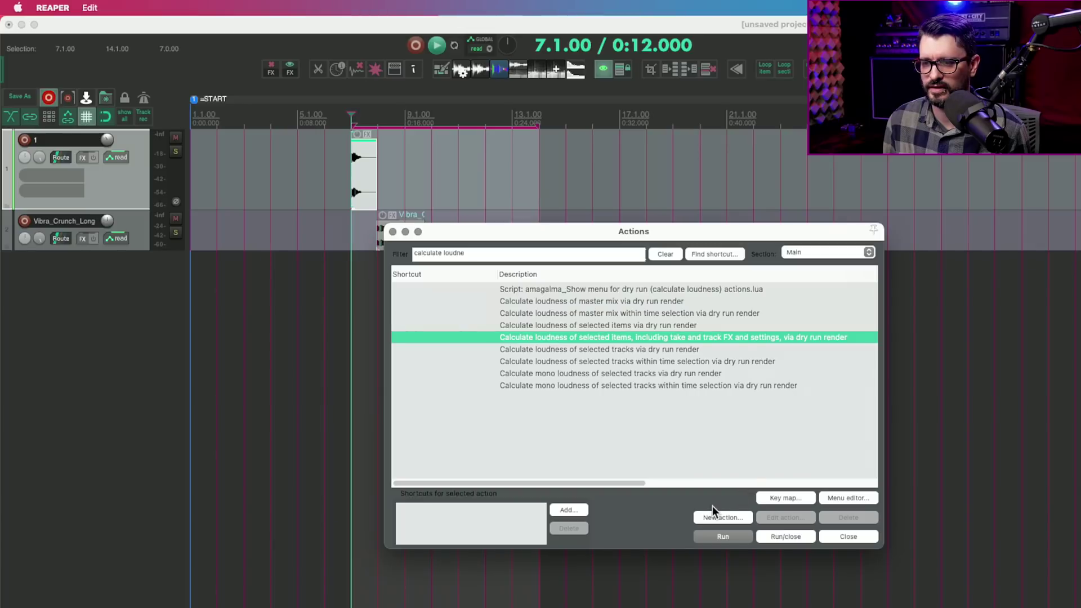
pyautogui.click(738, 538)
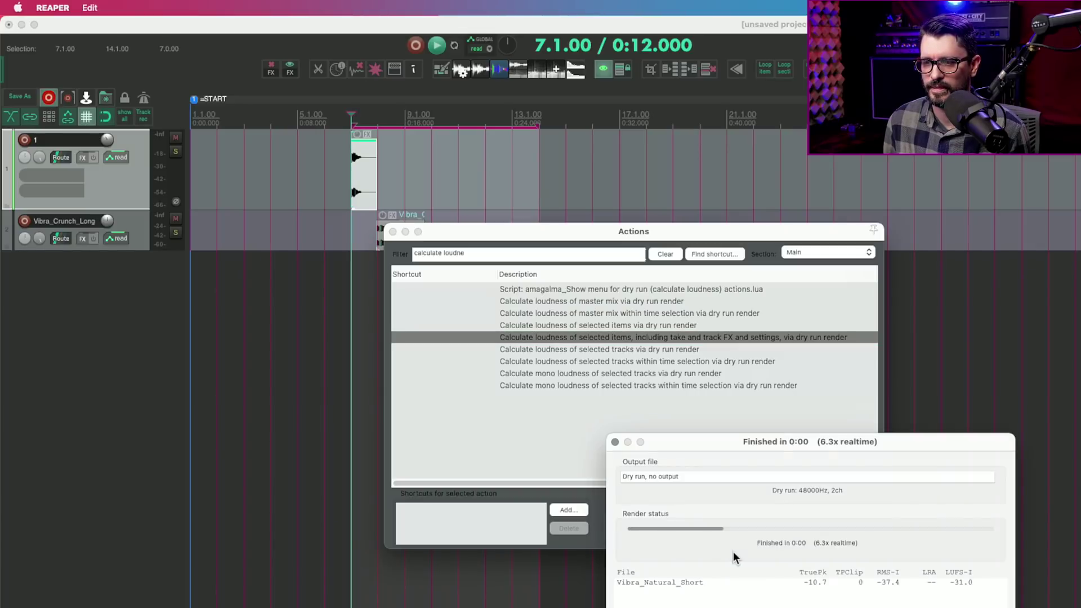
pyautogui.moveTo(798, 447); pyautogui.dragTo(593, 223)
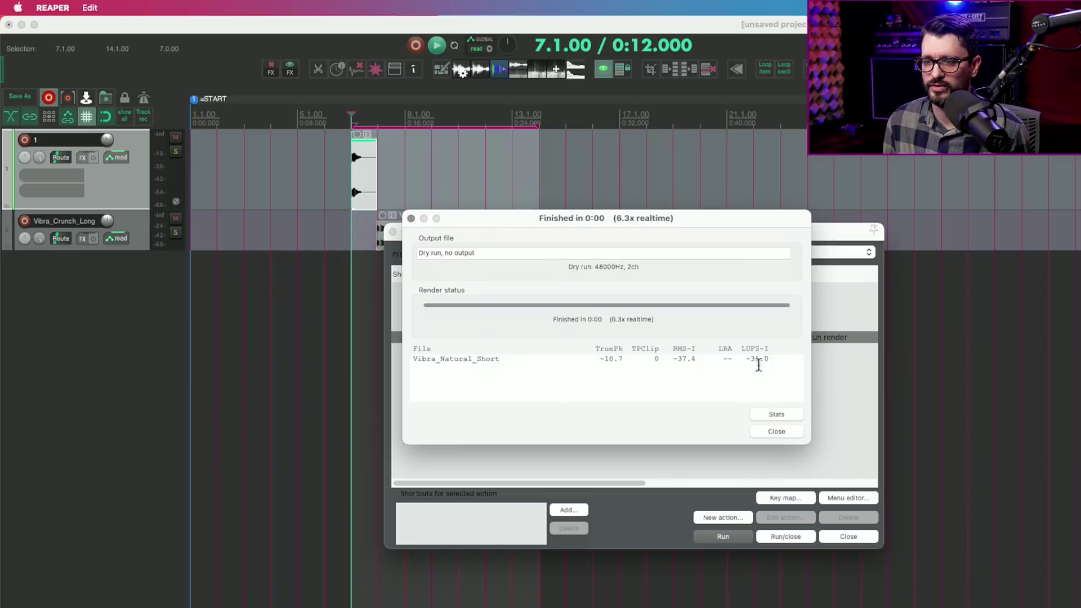
# Step: Close the results and review each loudness action: master mix, items, items with FX, tracks, and mono
pyautogui.click(786, 431)
pyautogui.click(610, 302)
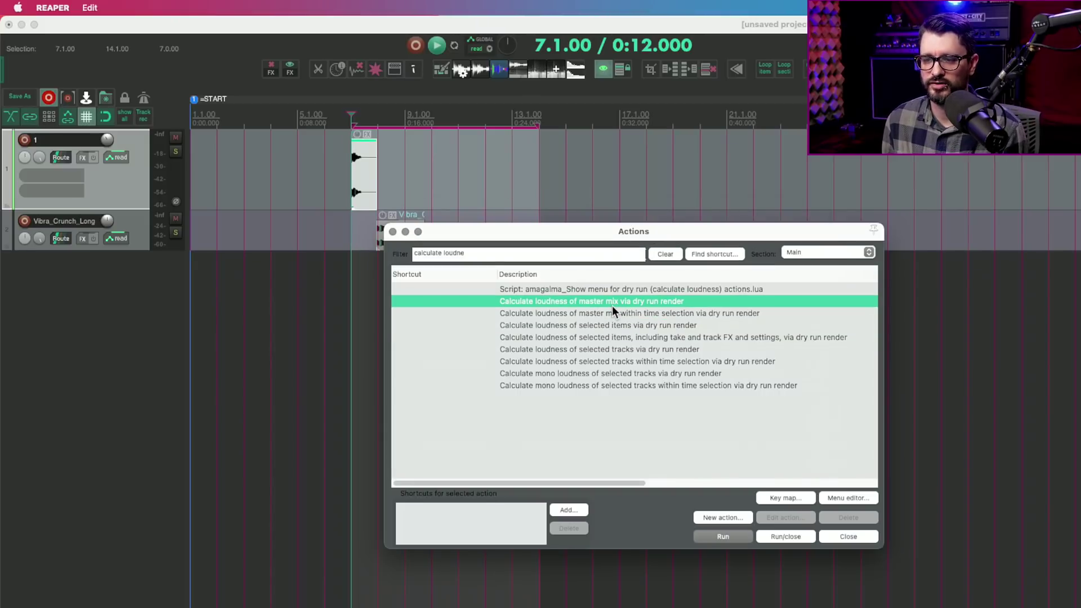
pyautogui.click(709, 313)
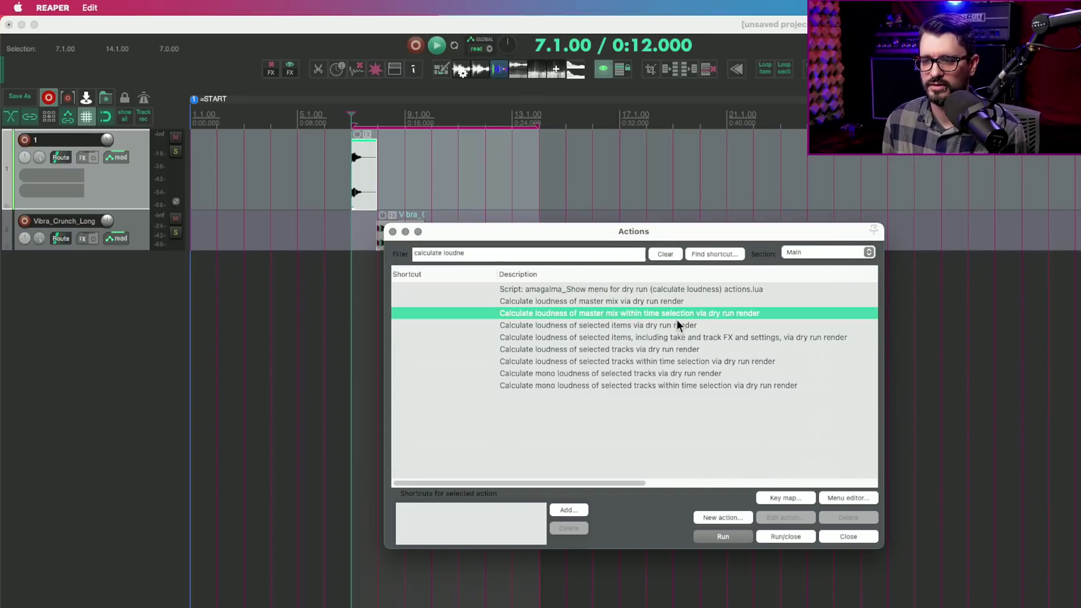
pyautogui.click(729, 325)
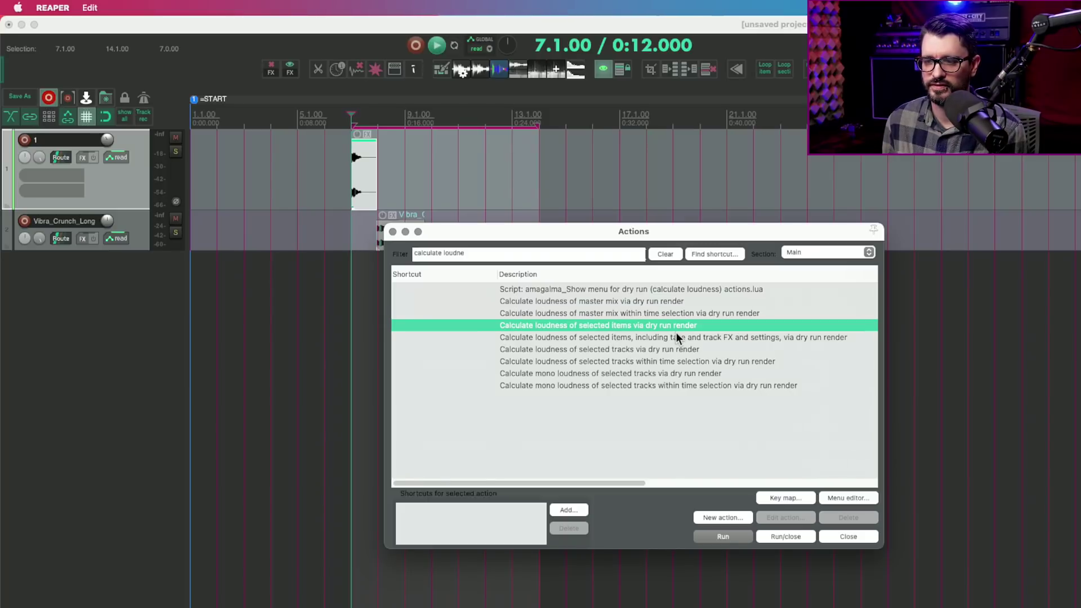
pyautogui.click(592, 337)
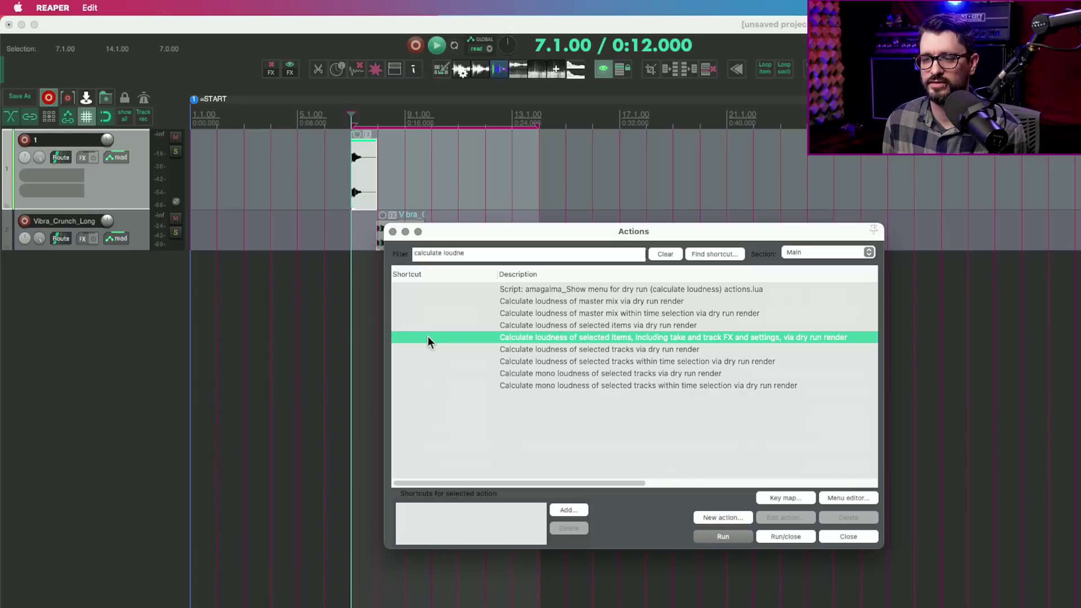
pyautogui.click(627, 350)
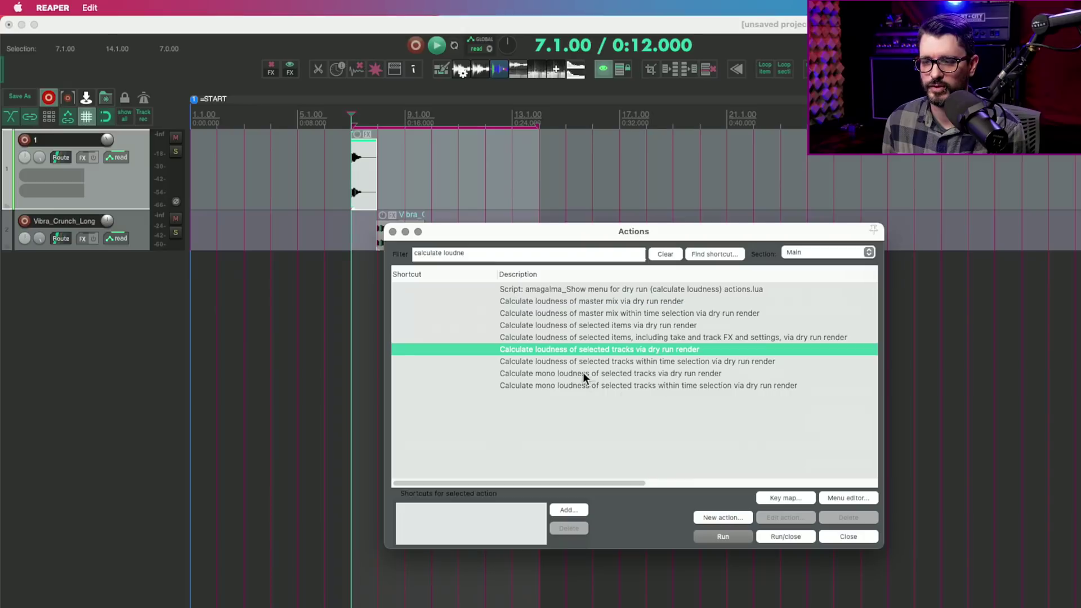
pyautogui.click(597, 364)
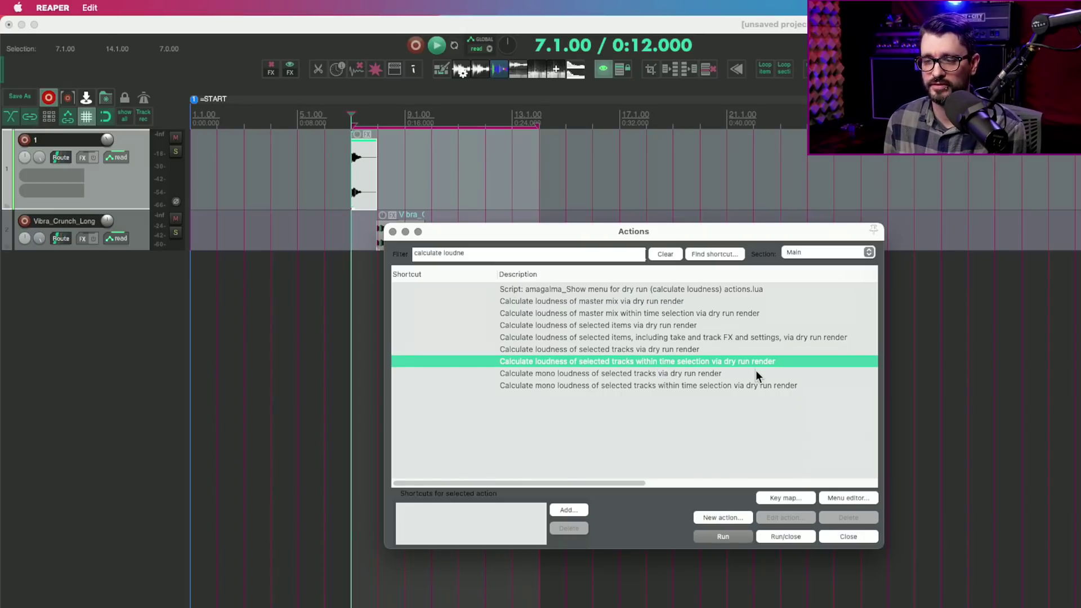
pyautogui.click(693, 405)
pyautogui.click(685, 389)
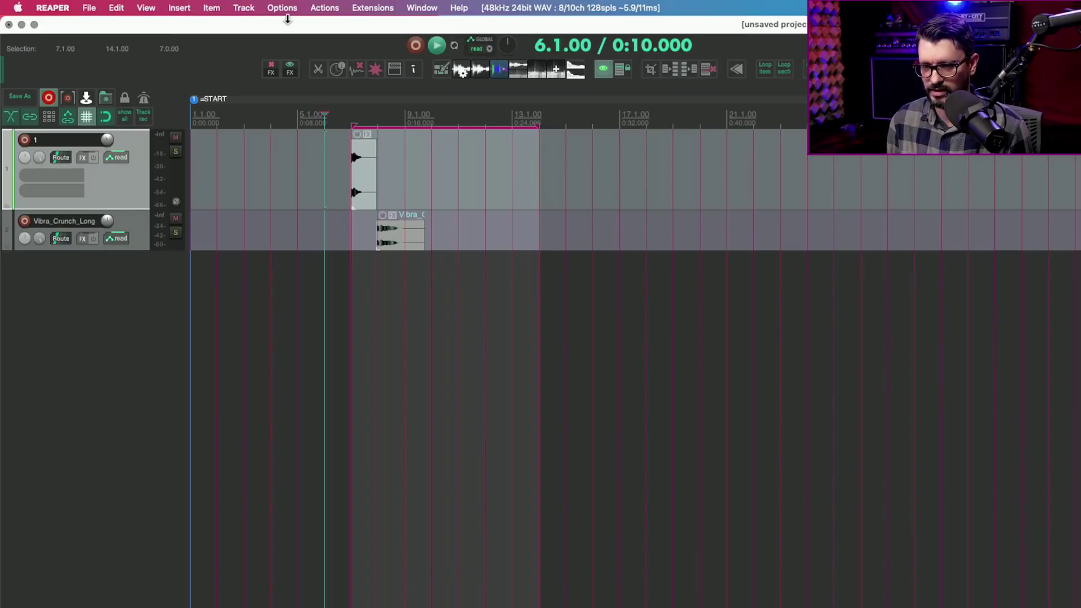
# Step: Cancel Preferences unchanged and bring up the Customize menus/toolbars window from Options
pyautogui.press('super+comma')
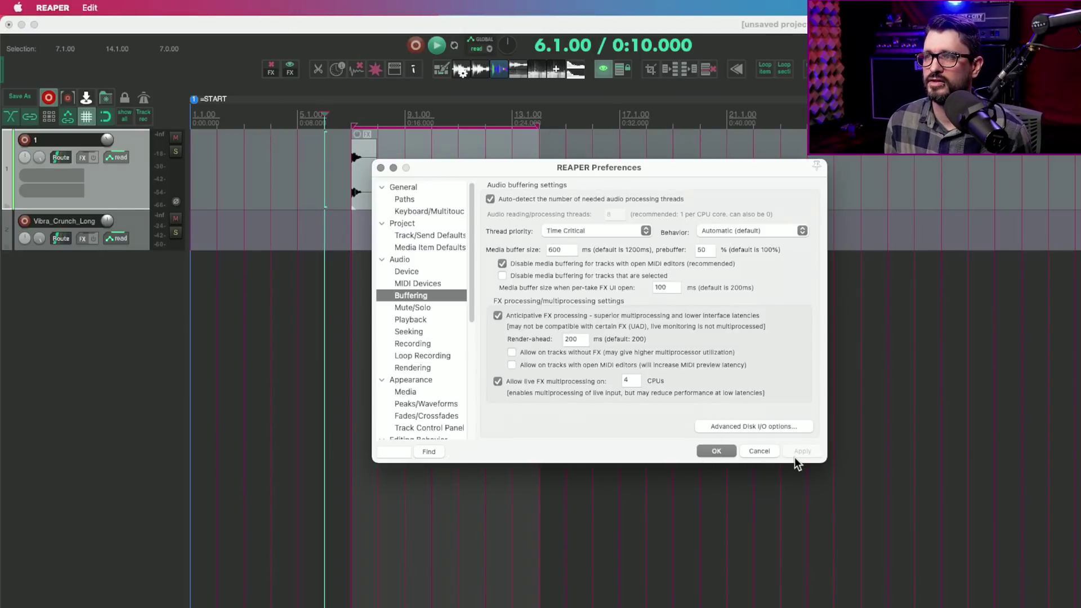
pyautogui.click(759, 452)
pyautogui.click(281, 8)
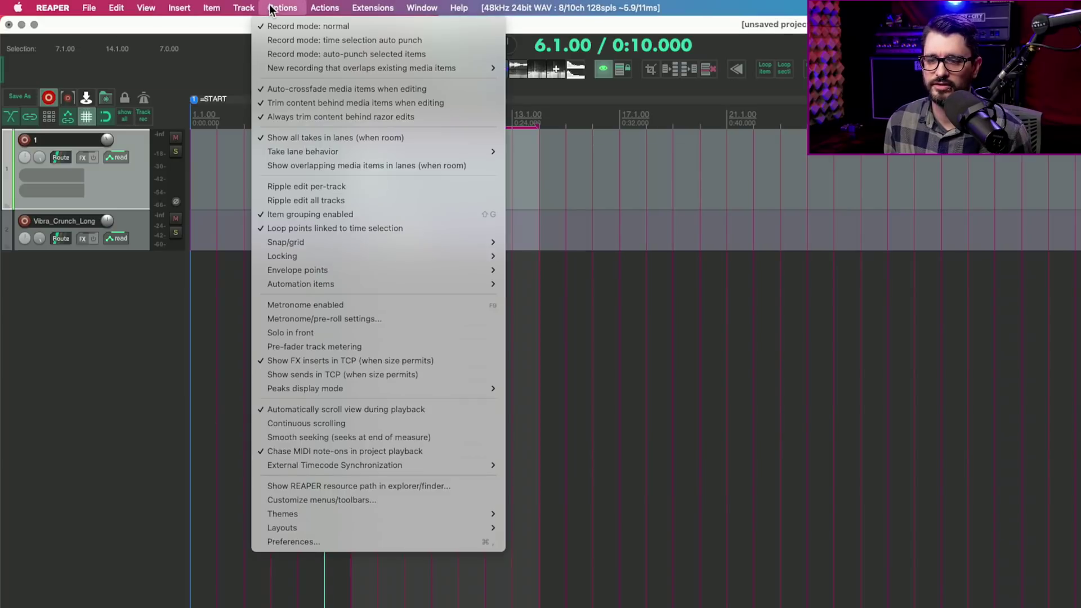
pyautogui.click(360, 500)
pyautogui.moveTo(637, 34); pyautogui.dragTo(472, 76)
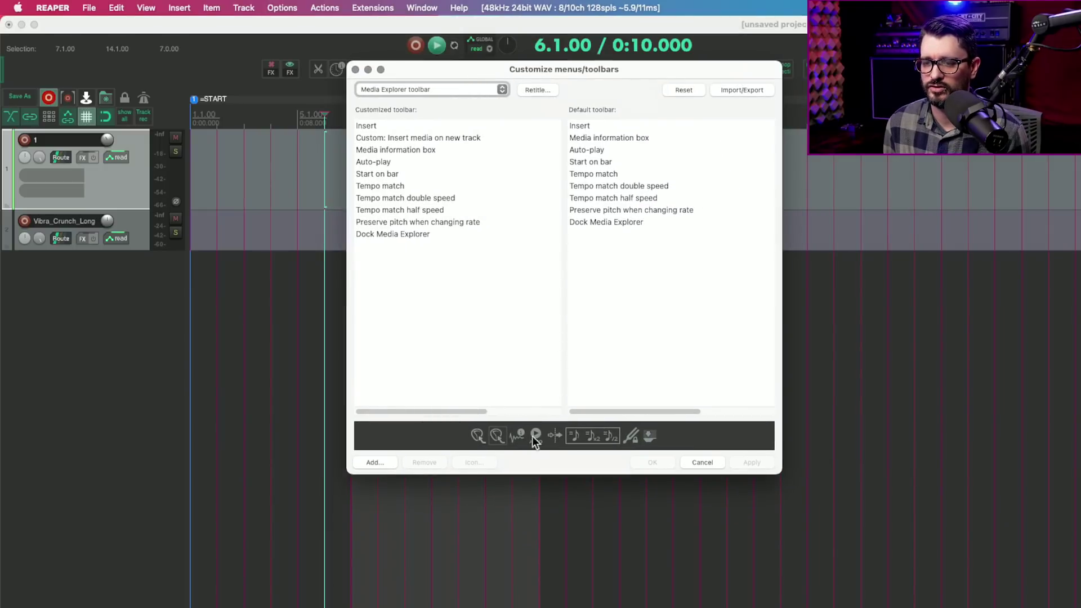
# Step: Remove the 'Show REAPER resource path…' entry from the Main options menu
pyautogui.click(460, 90)
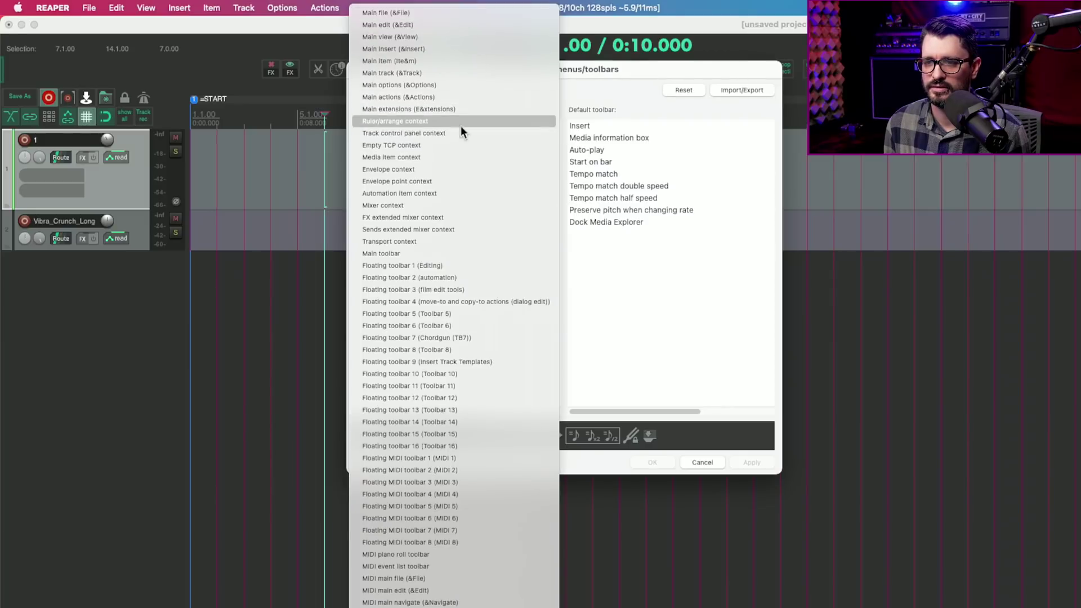
pyautogui.click(456, 85)
pyautogui.scroll(-10, 488, 375)
pyautogui.click(491, 387)
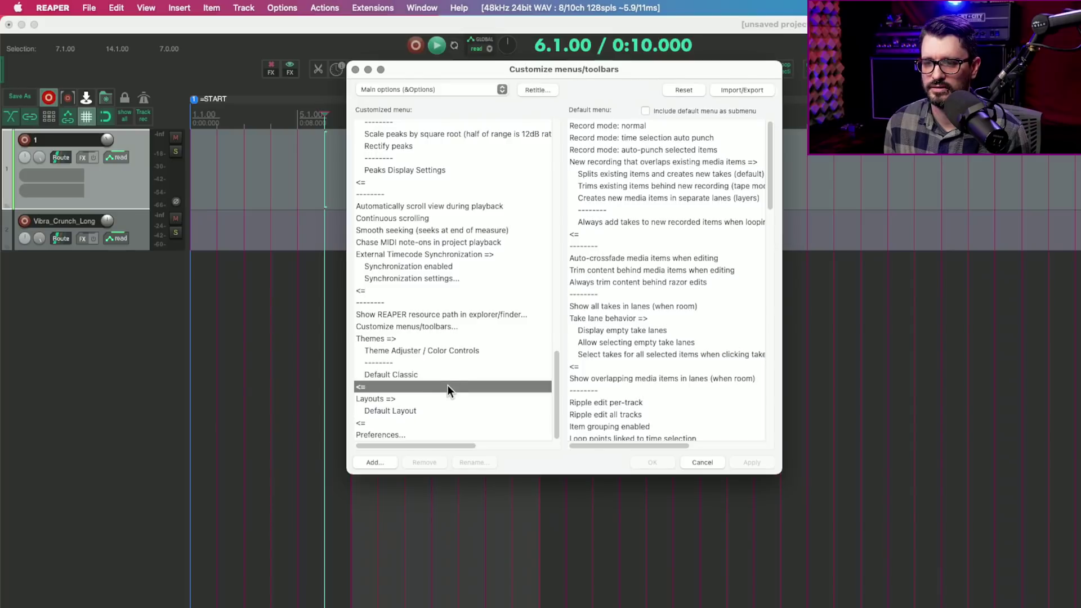
pyautogui.click(462, 315)
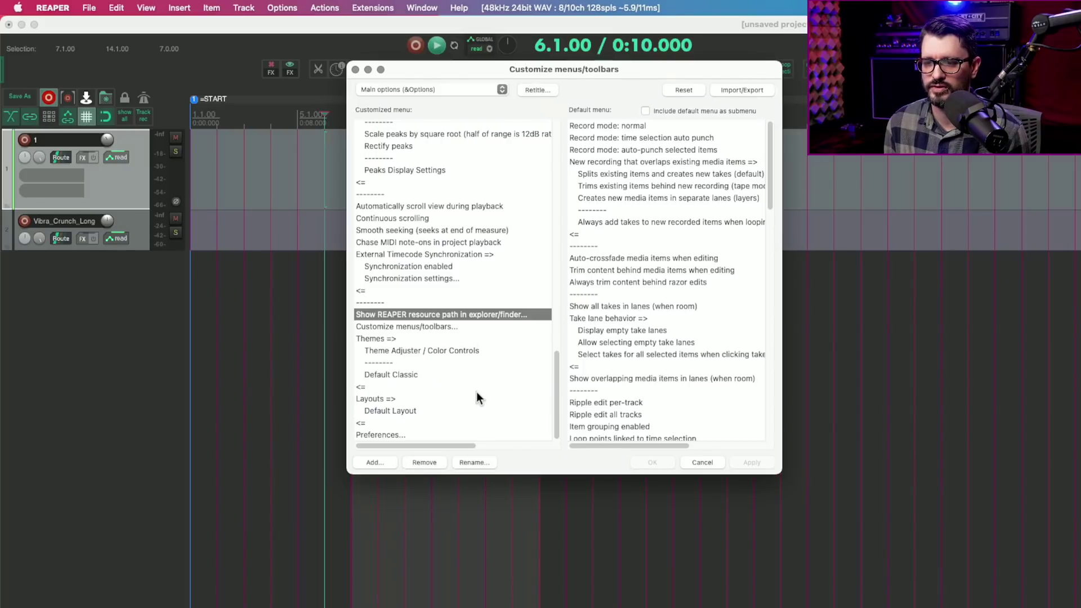
pyautogui.click(433, 464)
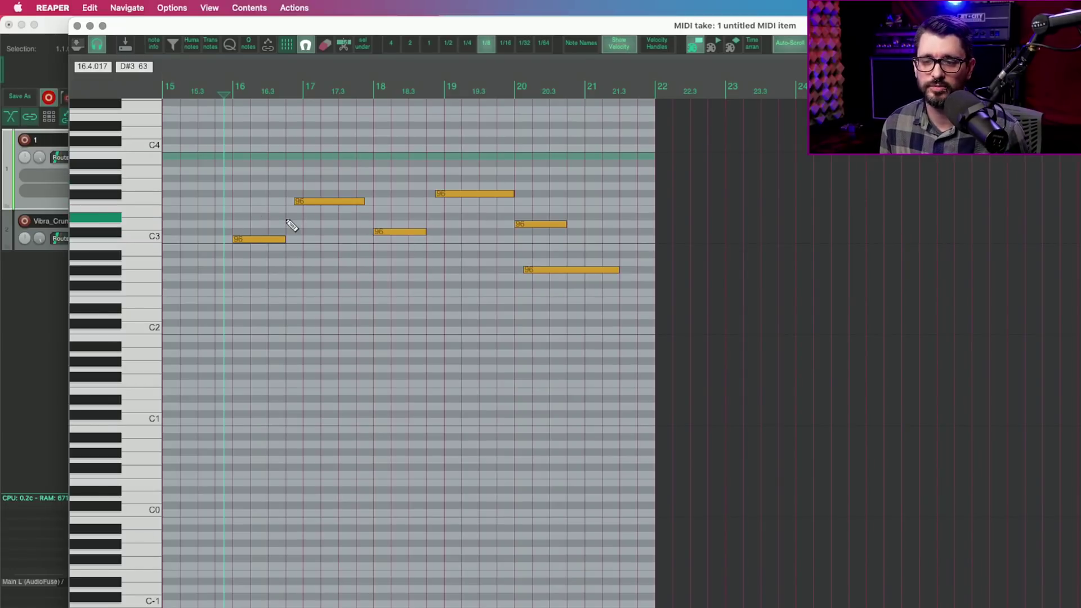
# Step: Step the MIDI note selection forward three notes, then back two
pyautogui.press('Right')
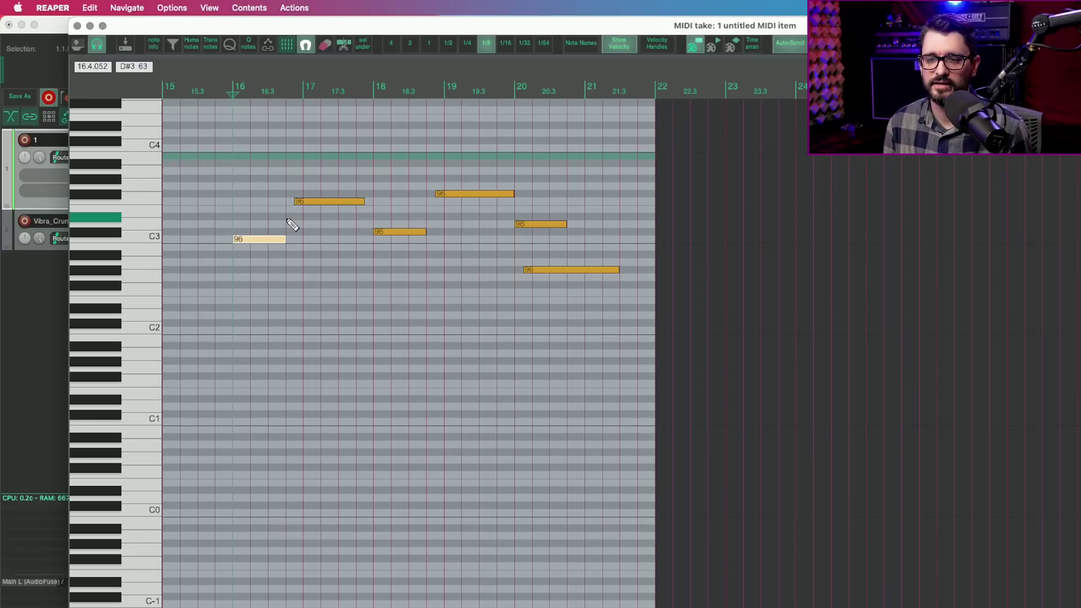
pyautogui.press('Right')
pyautogui.press('Right')
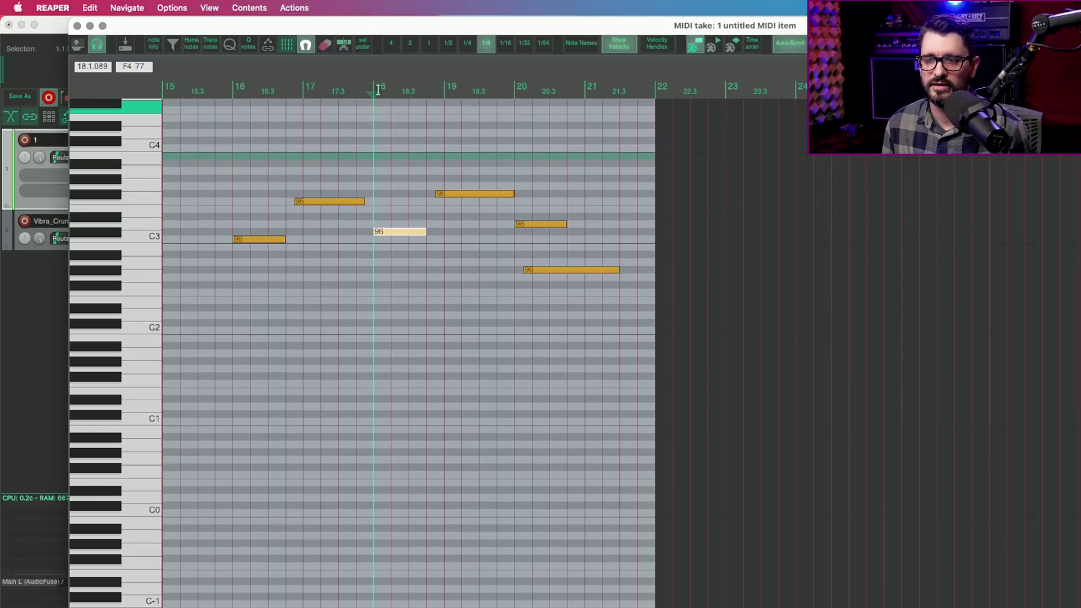
pyautogui.press('Right')
pyautogui.press('Right')
pyautogui.press('Right')
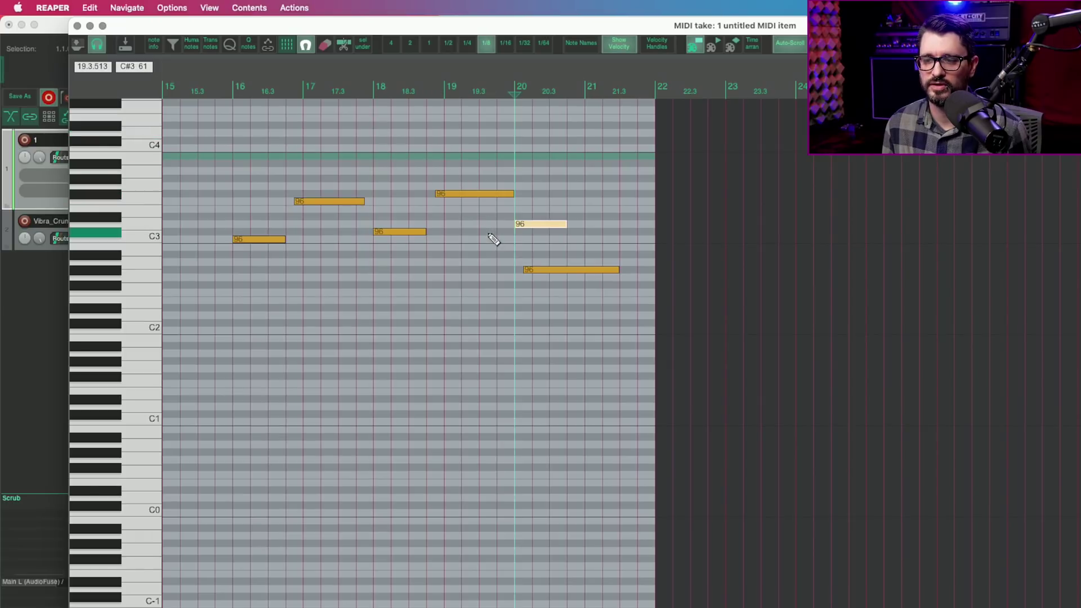
pyautogui.press('Left')
pyautogui.press('Left')
pyautogui.press('Left')
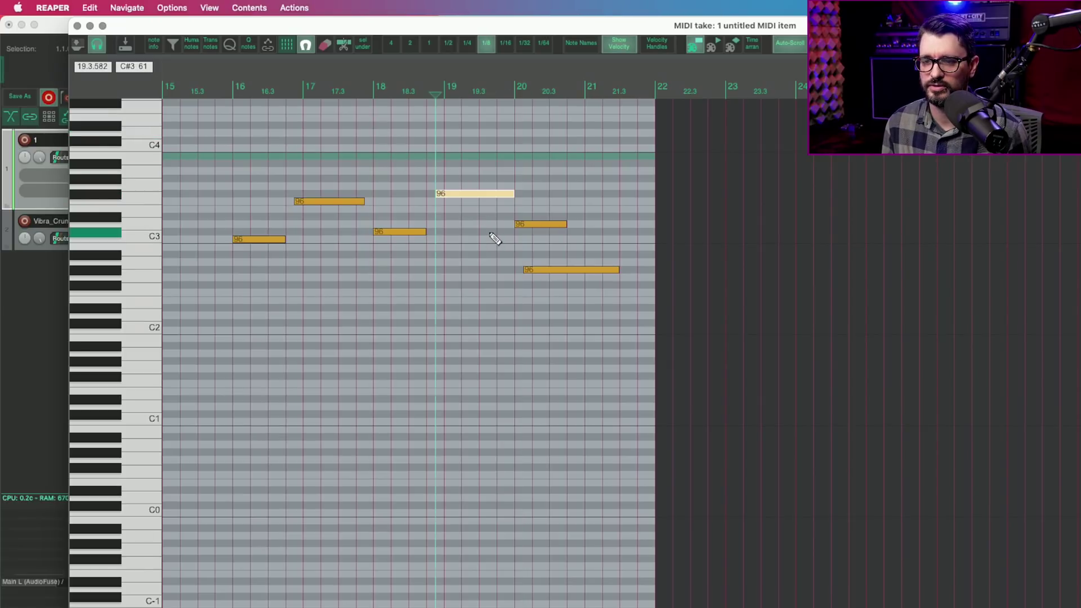
pyautogui.press('Left')
pyautogui.press('Left')
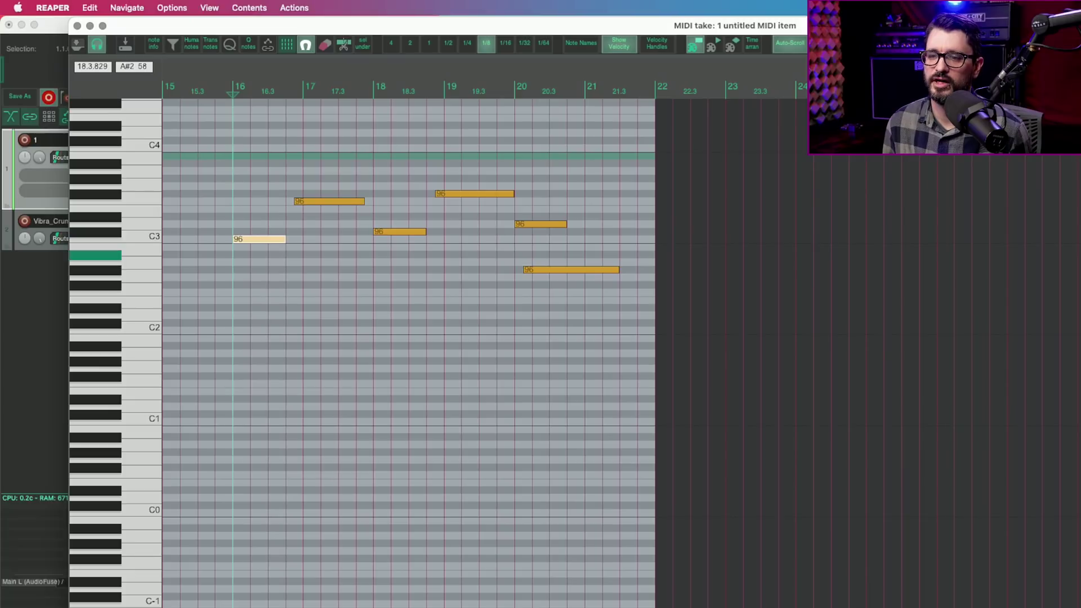
# Step: Use Find shortcut in the MIDI editor Actions list with Tab to locate the select-previous-note action
pyautogui.press('?')
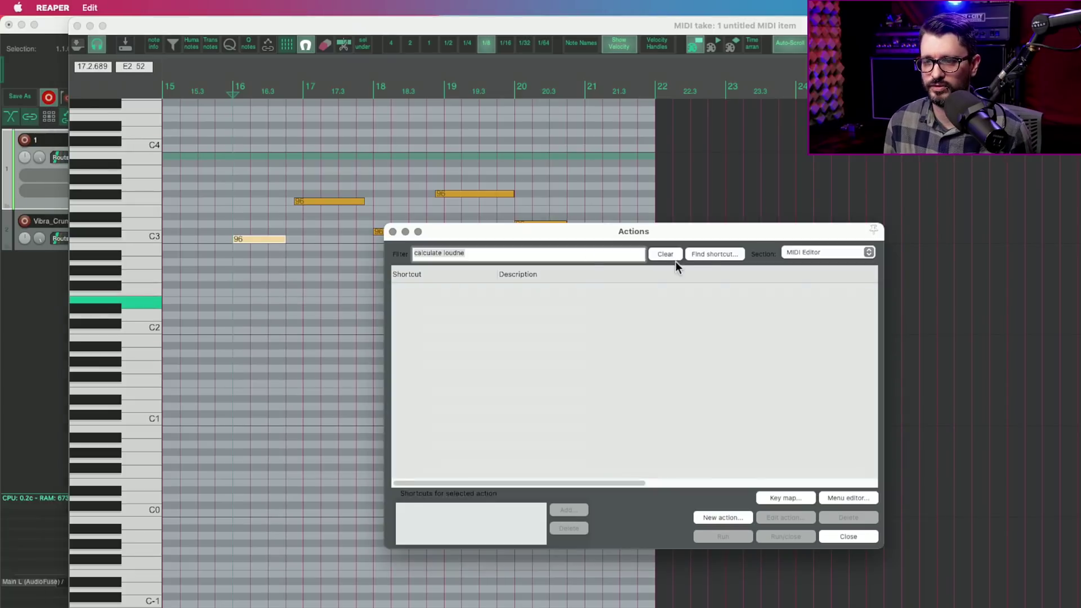
pyautogui.click(705, 255)
pyautogui.press('Tab')
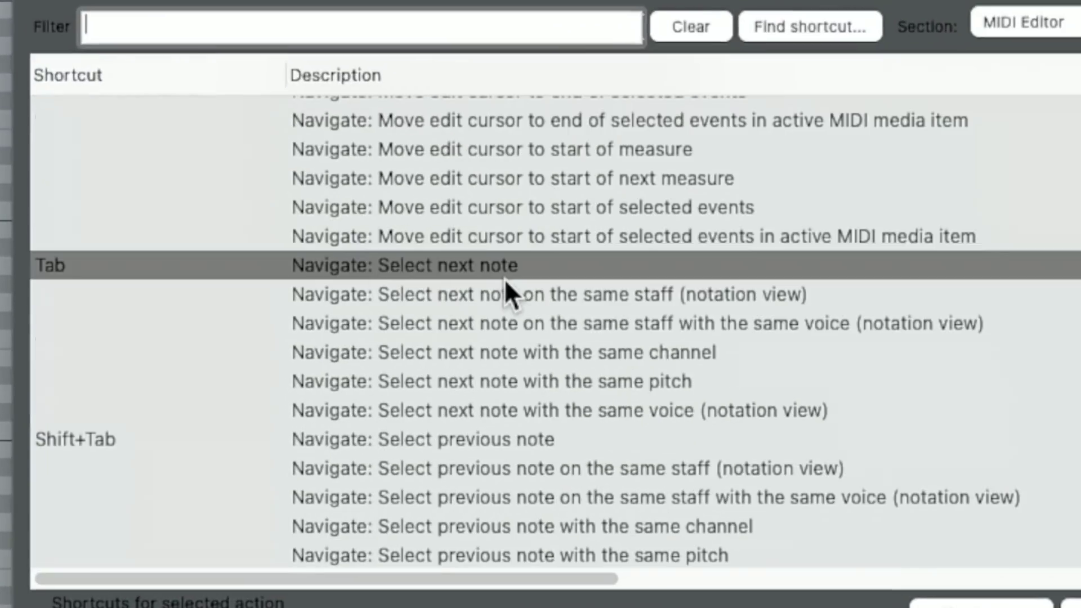
pyautogui.click(458, 436)
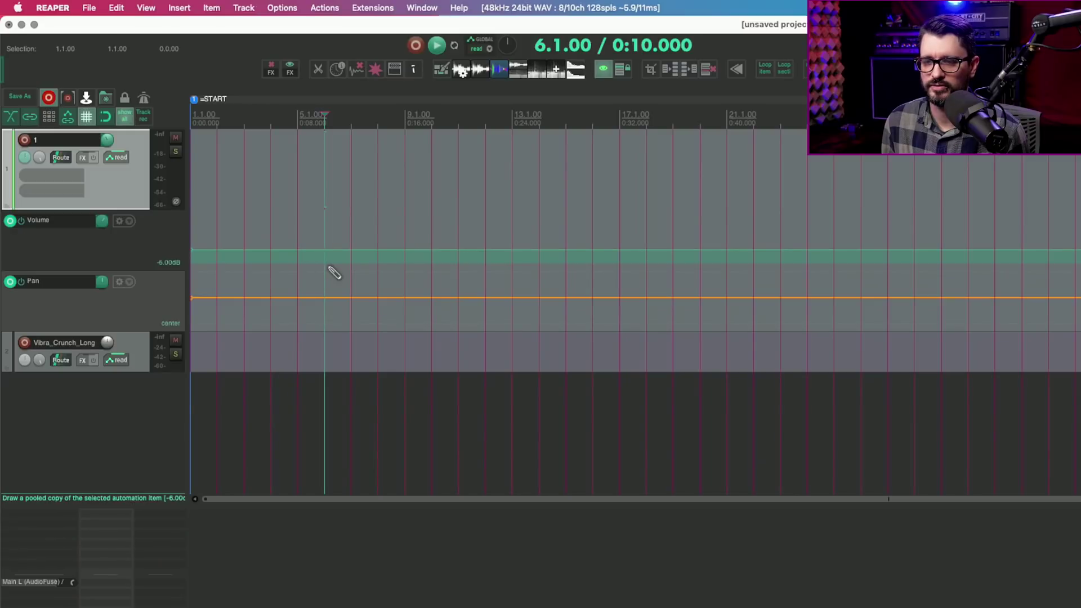
# Step: Razor-select track 1's envelope from bar 5 and raise it by 37.5%
pyautogui.moveTo(328, 268); pyautogui.dragTo(512, 271)
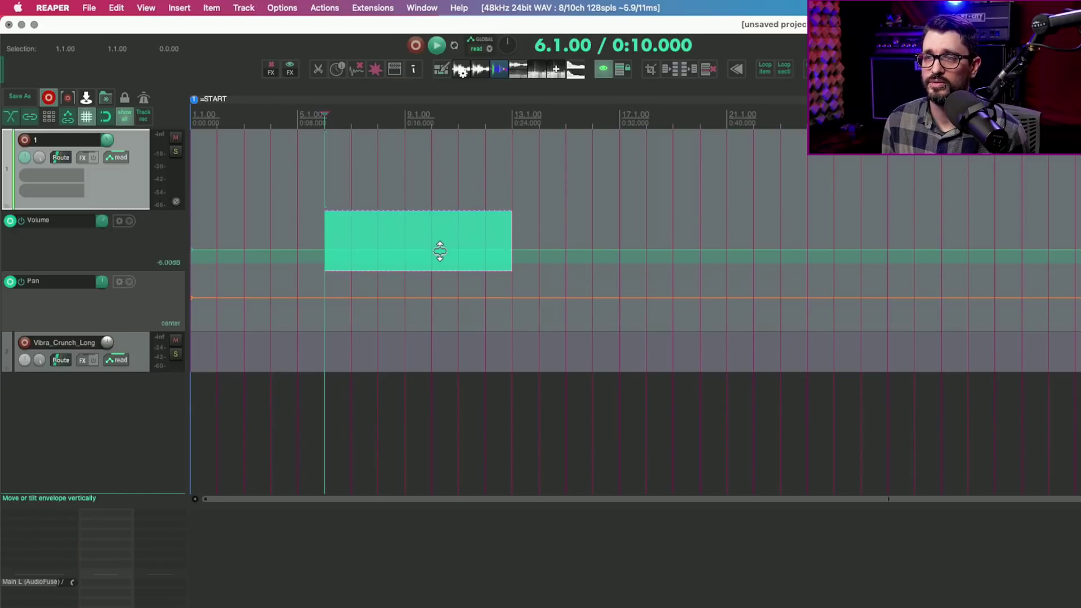
pyautogui.moveTo(441, 252); pyautogui.dragTo(489, 236)
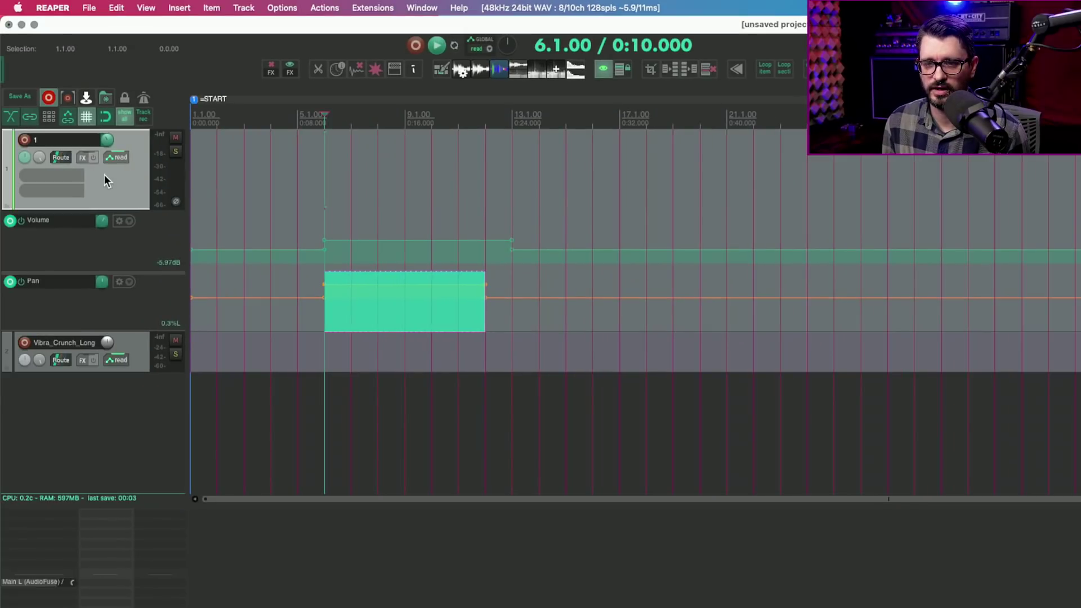
# Step: Add ReaEQ with a low-shelf cut, show its Gain-Low Shelf envelope, and lower a razor area around bars 6–9
pyautogui.doubleClick(104, 175)
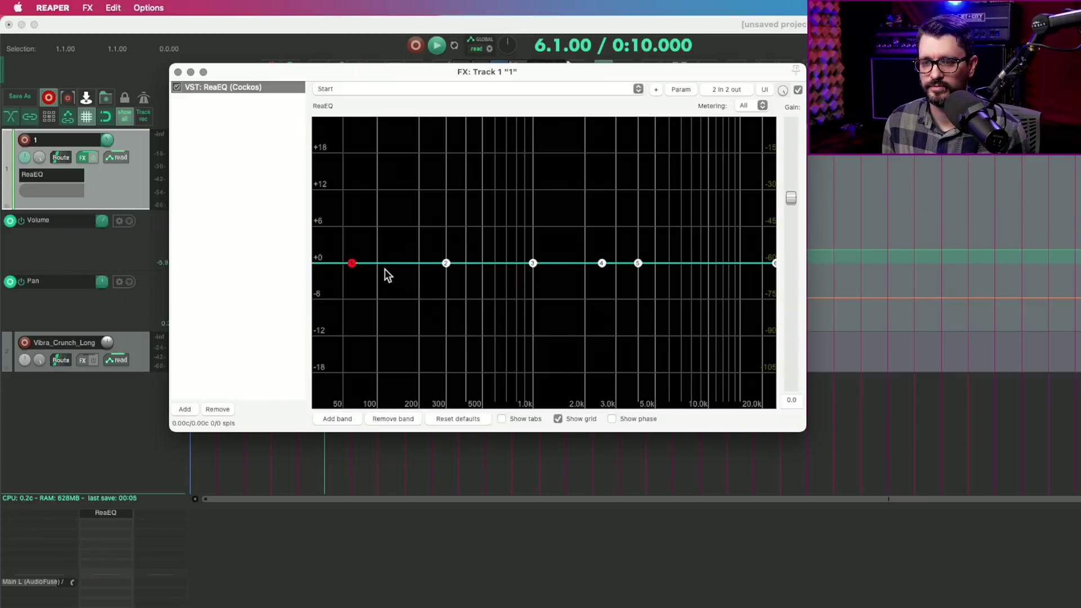
pyautogui.moveTo(347, 271); pyautogui.dragTo(351, 282)
pyautogui.click(687, 88)
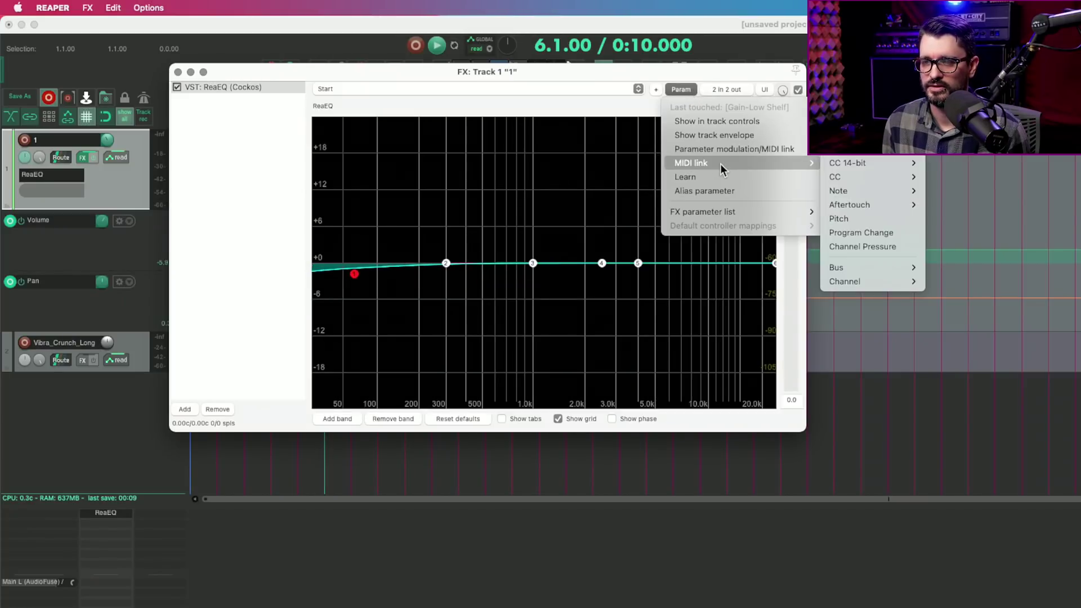
pyautogui.click(729, 137)
pyautogui.click(178, 72)
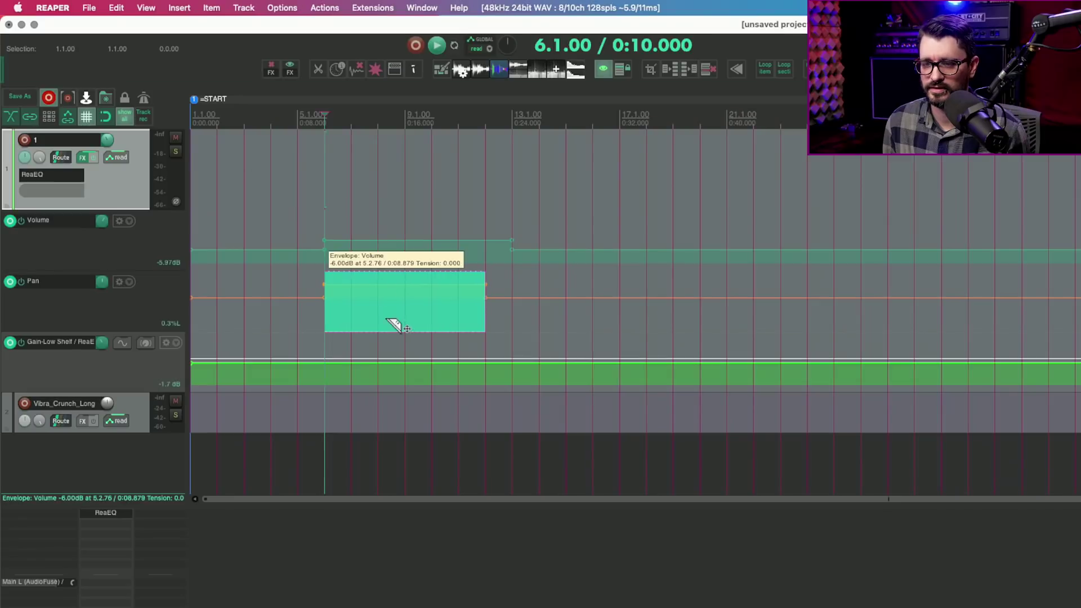
pyautogui.moveTo(355, 393); pyautogui.dragTo(482, 387)
pyautogui.moveTo(424, 364); pyautogui.dragTo(426, 368)
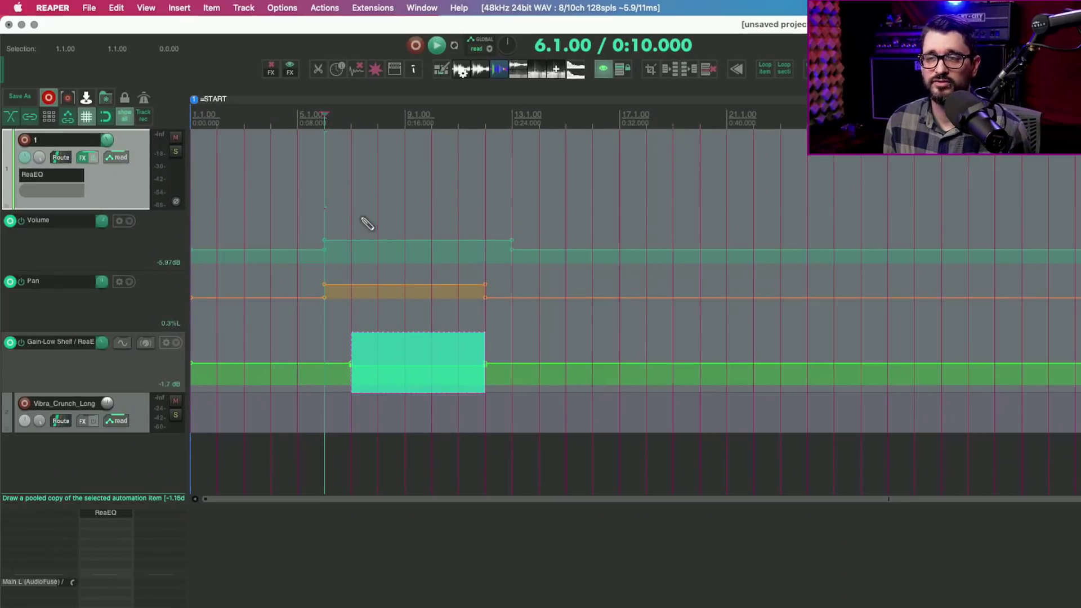
# Step: Razor-select bars 6–13 across all track 1 lanes, pulling Volume to about −25% and adjusting Pan
pyautogui.moveTo(388, 321); pyautogui.dragTo(471, 381)
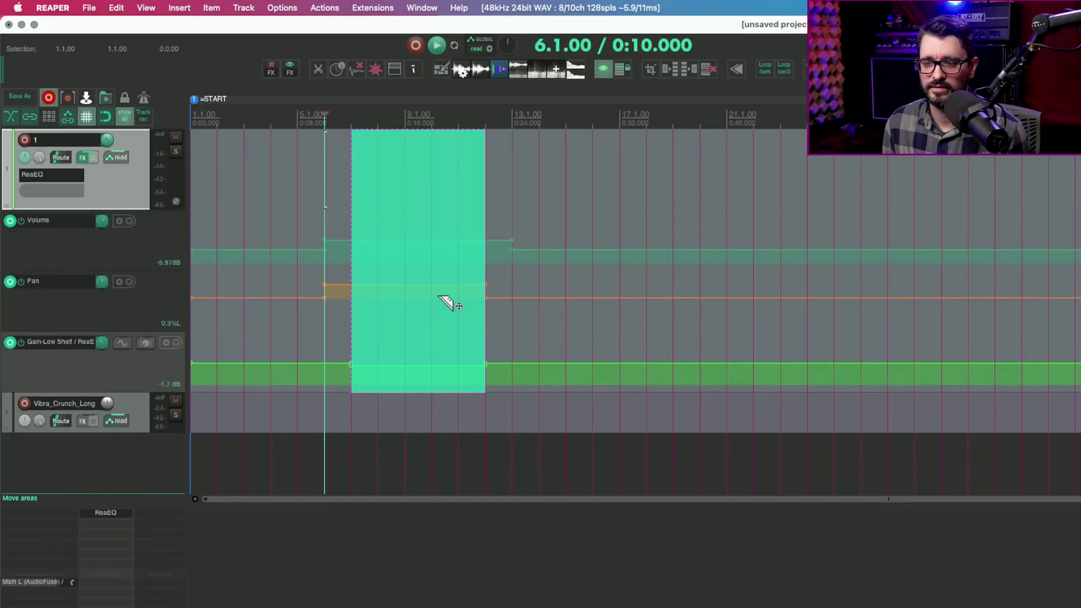
pyautogui.moveTo(438, 285); pyautogui.dragTo(440, 246)
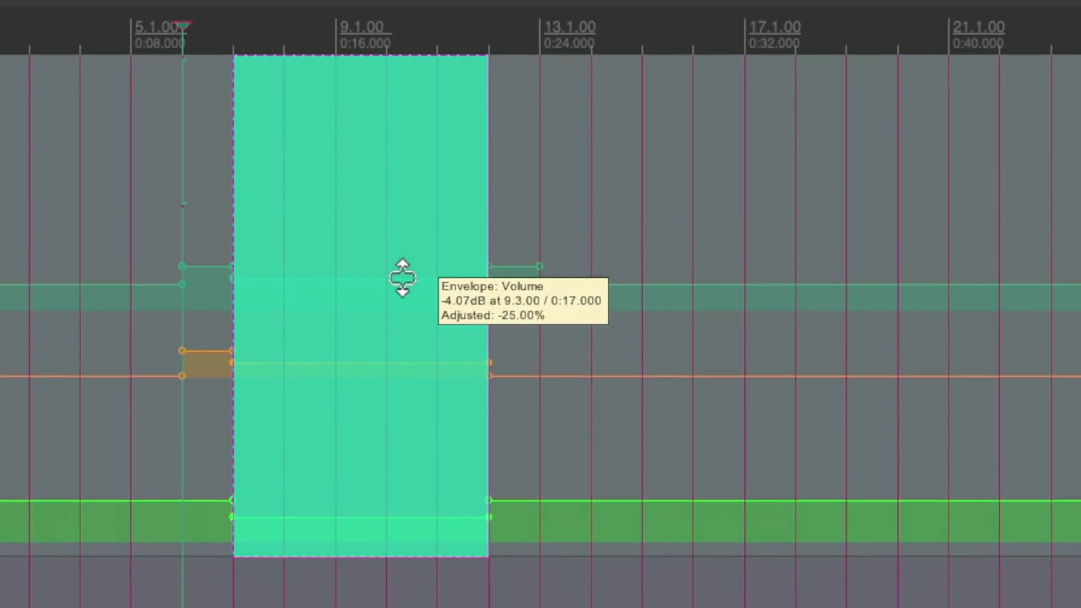
pyautogui.moveTo(404, 277); pyautogui.dragTo(402, 277)
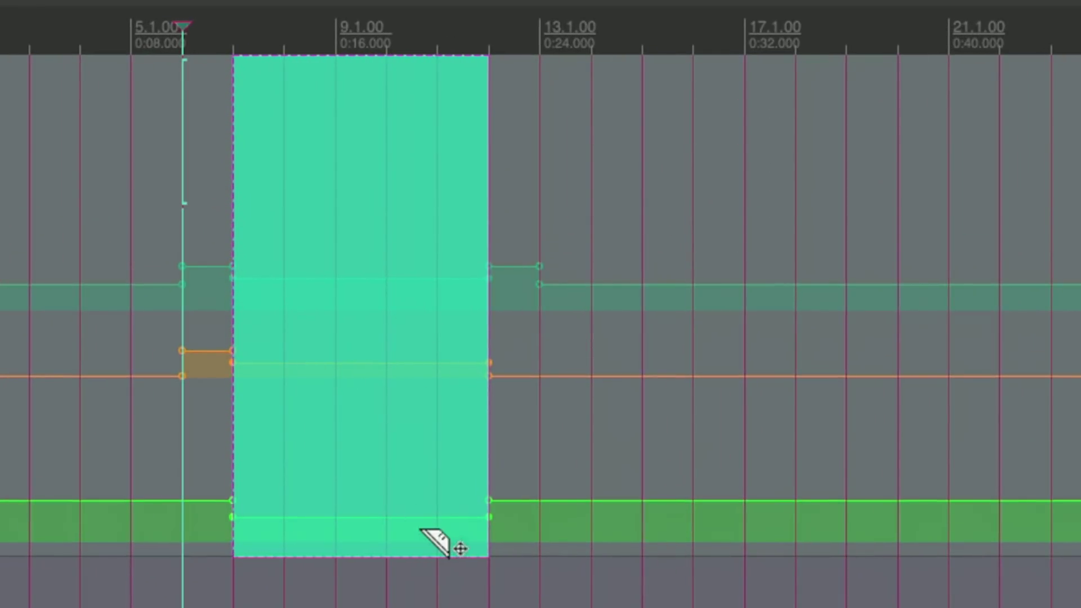
pyautogui.moveTo(388, 349); pyautogui.dragTo(405, 367)
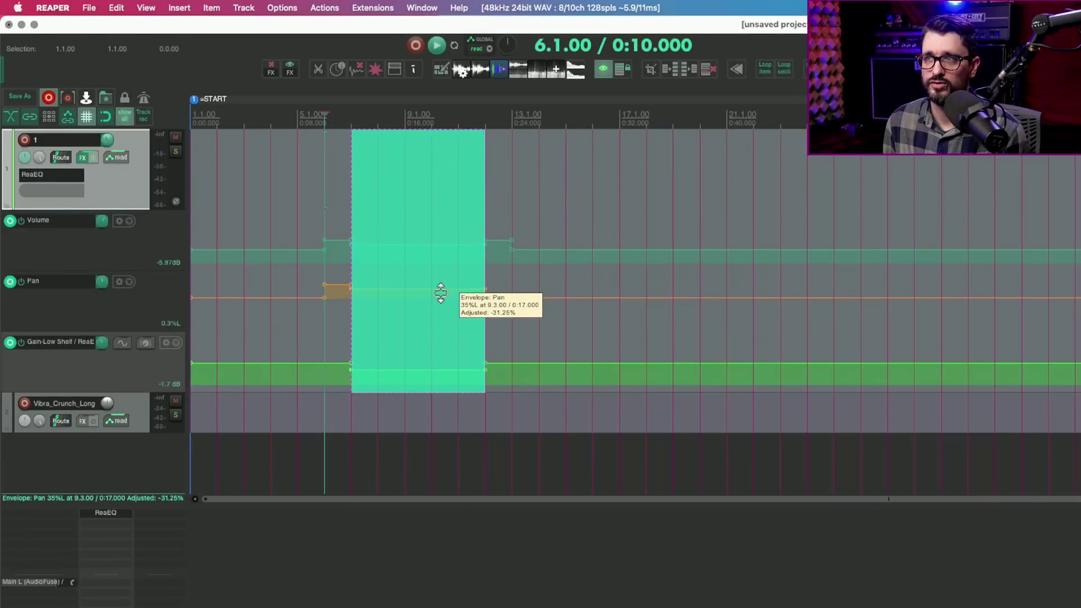
pyautogui.moveTo(441, 293); pyautogui.dragTo(443, 298)
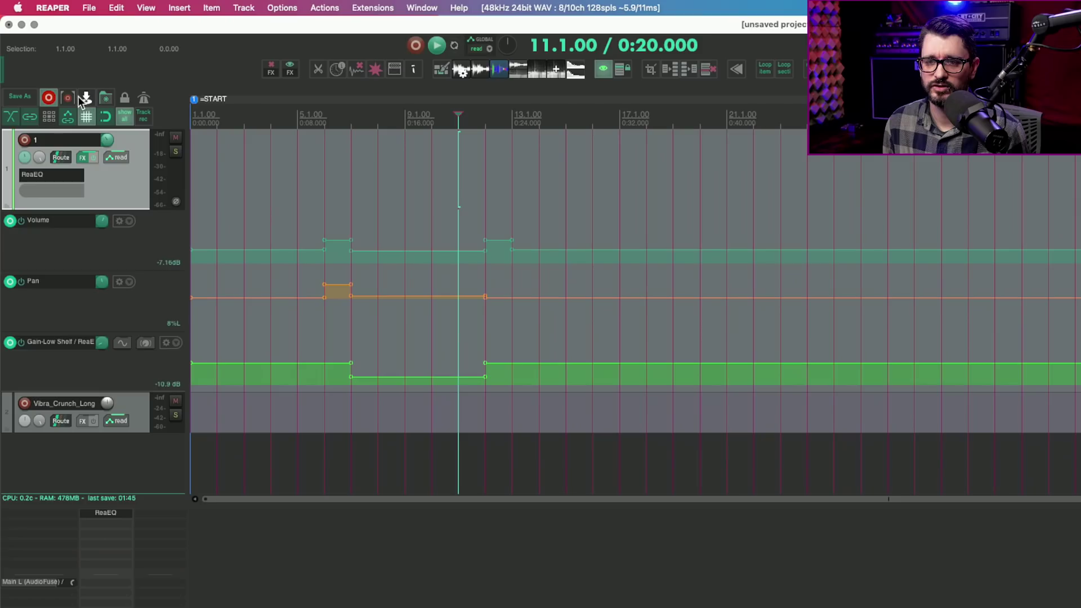
# Step: Enable render Normalize to −24 LUFS-I with 'Only normalize files that are too loud' ticked
pyautogui.click(84, 97)
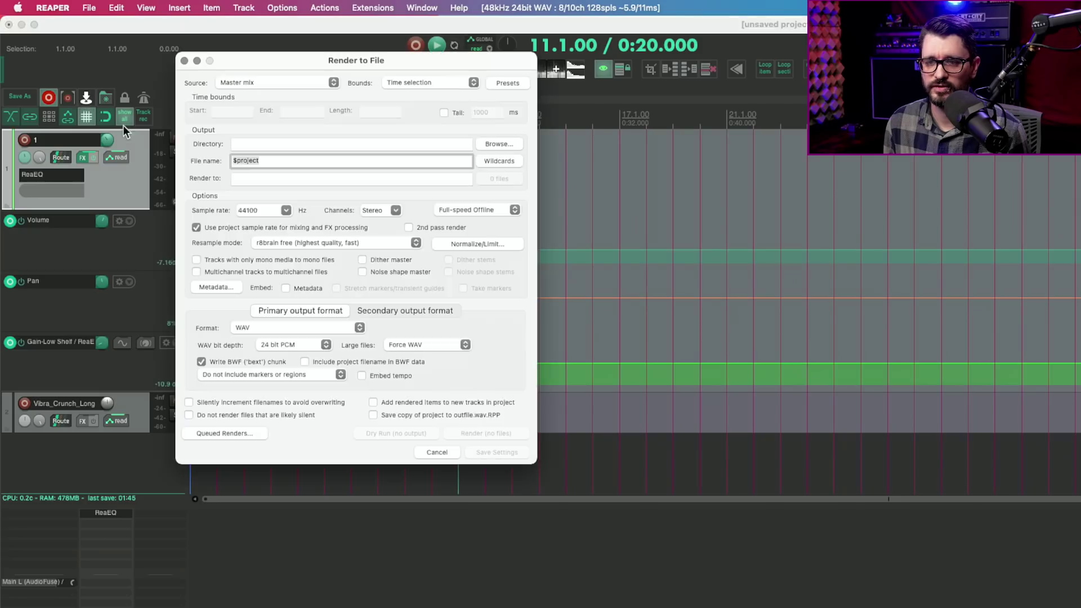
pyautogui.click(482, 245)
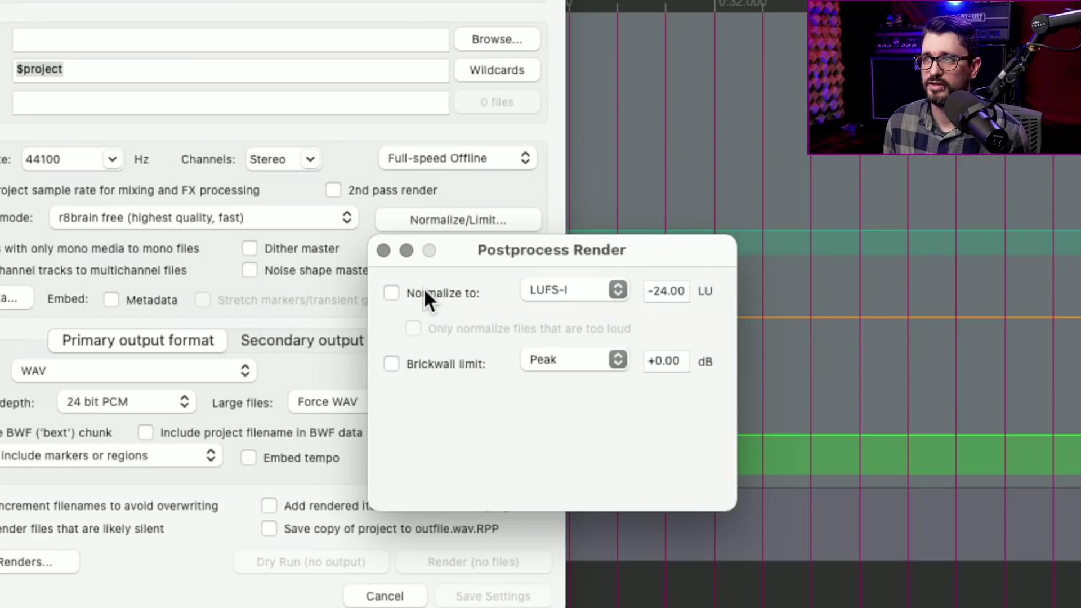
pyautogui.click(426, 295)
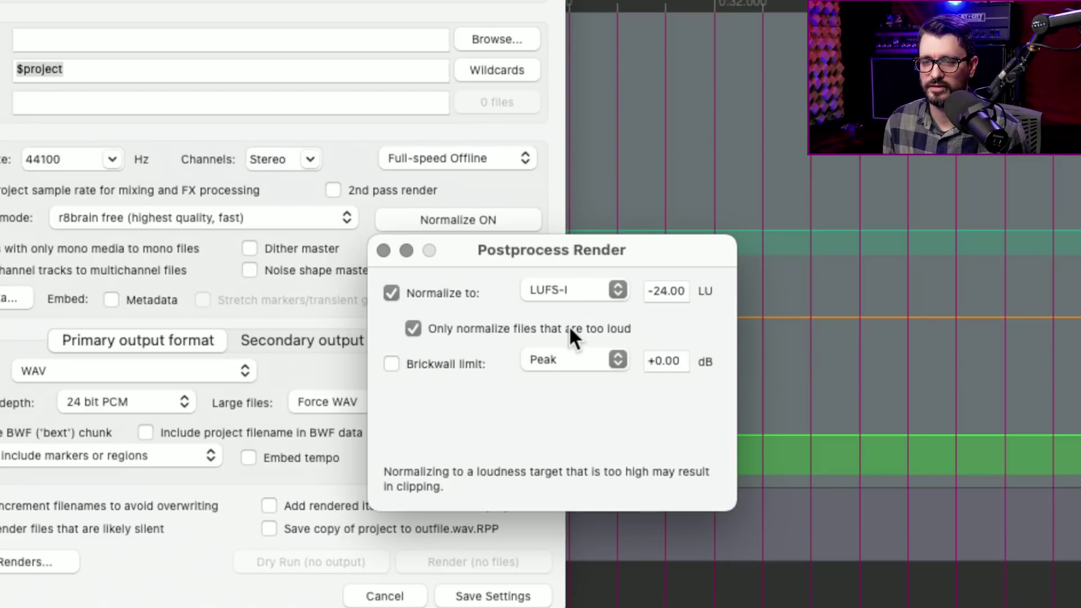
# Step: Untick 'Only normalize files that are too loud', render untitled.wav, check the statistics options, and close
pyautogui.click(570, 328)
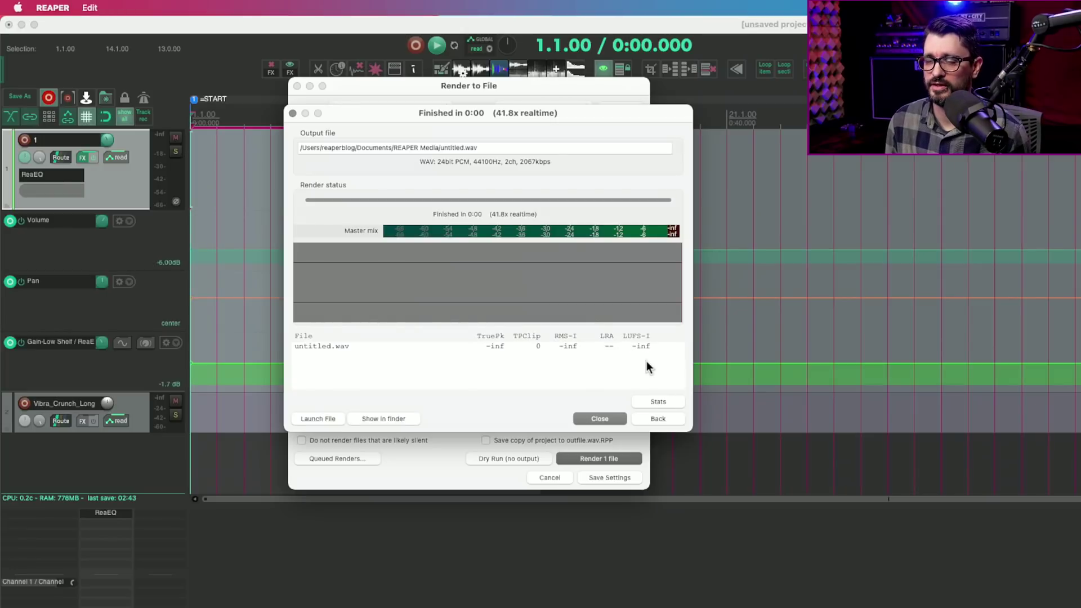
pyautogui.click(667, 403)
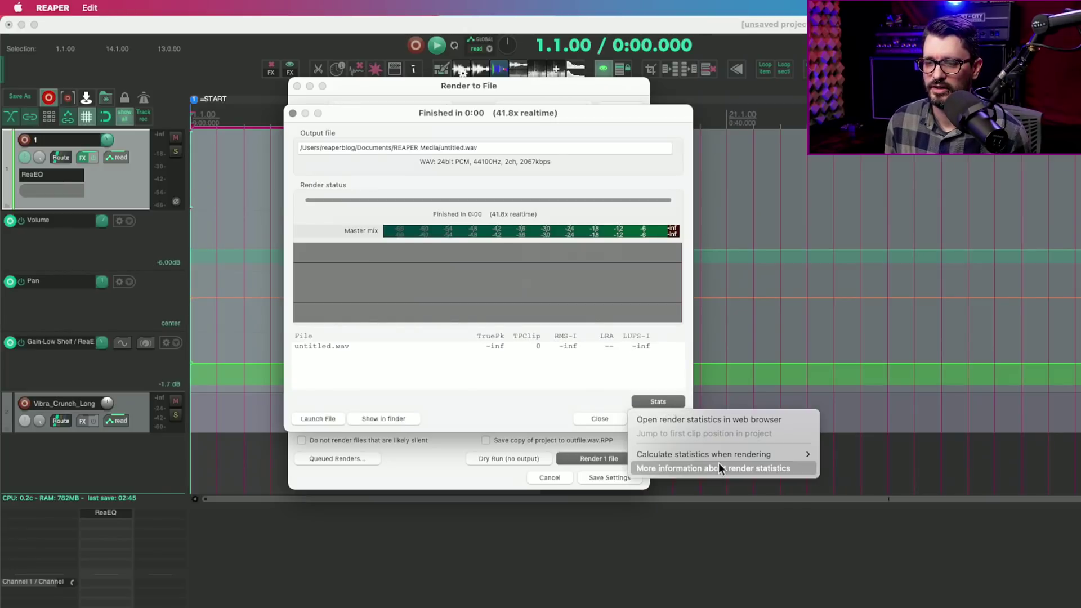
pyautogui.moveTo(730, 454)
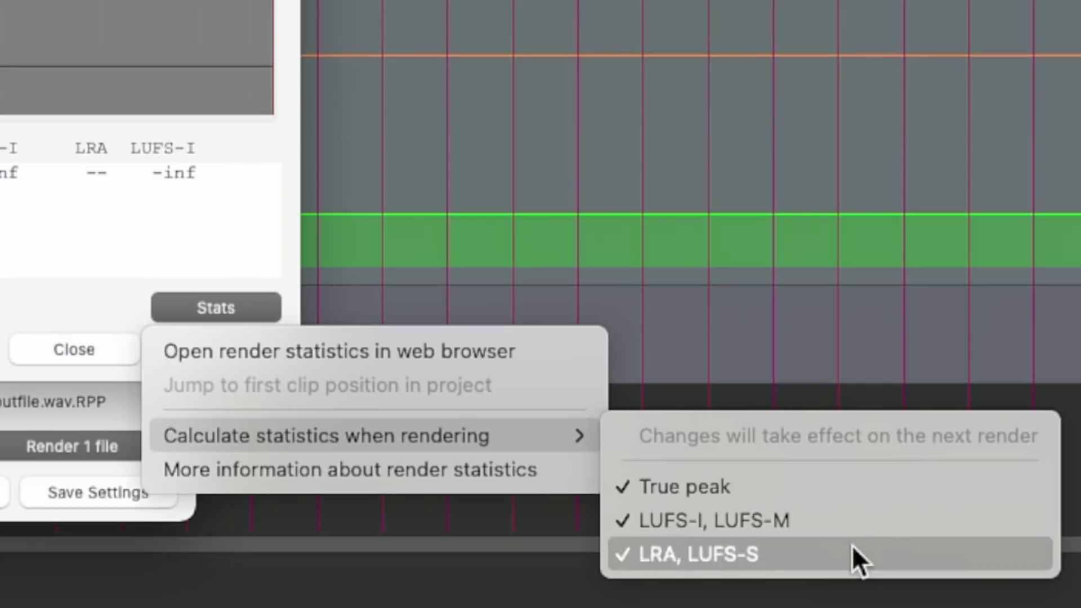
pyautogui.click(12, 293)
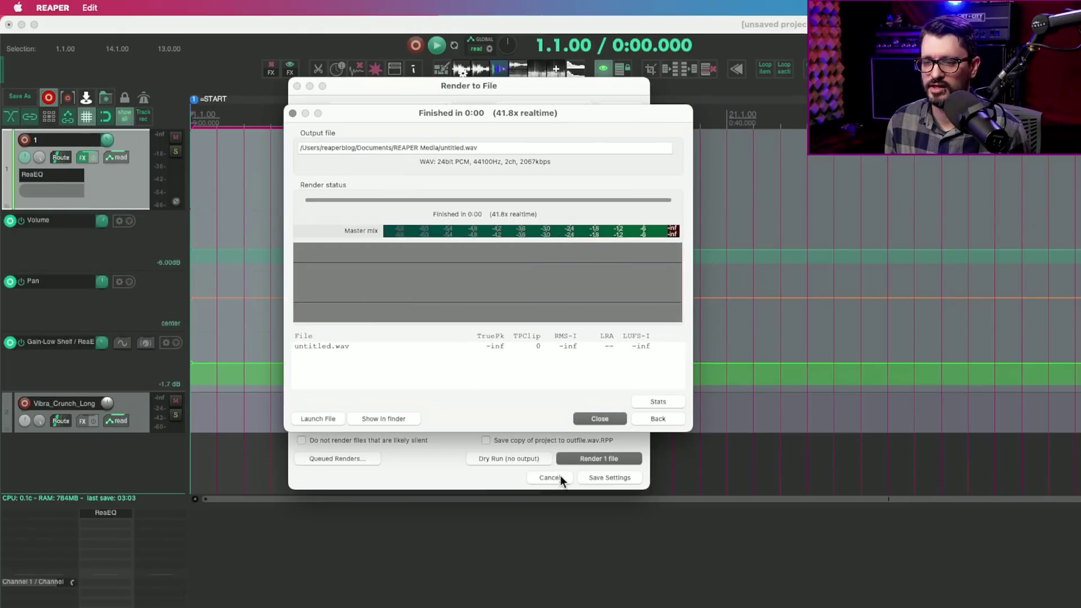
pyautogui.click(560, 475)
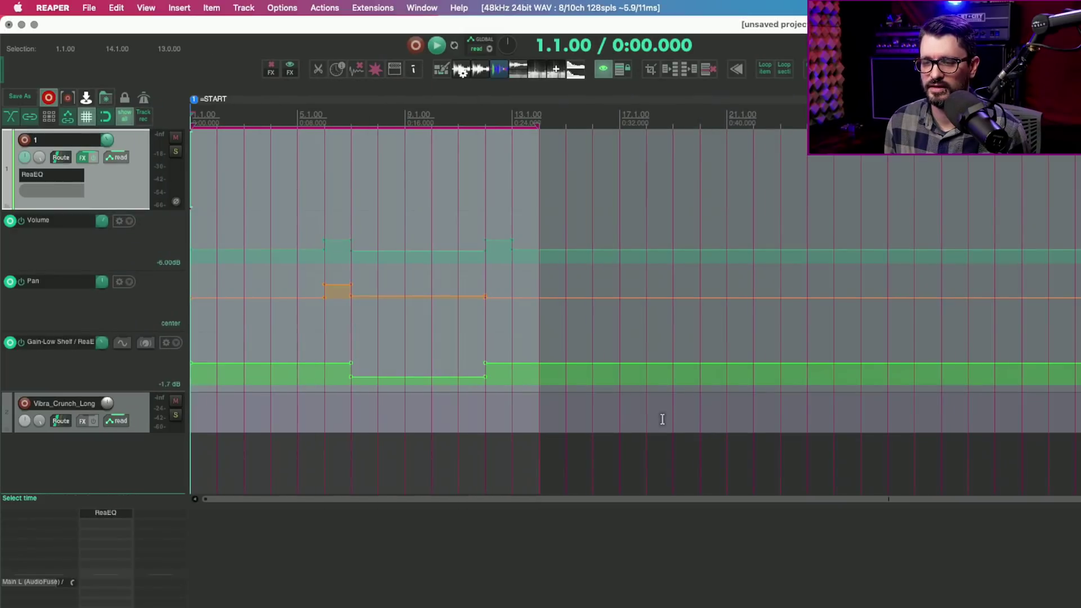
# Step: With the edit cursor at 8.1.00, show the Rendering preferences' 'Calculate statistics when rendering' choices
pyautogui.click(380, 224)
pyautogui.press('super+comma')
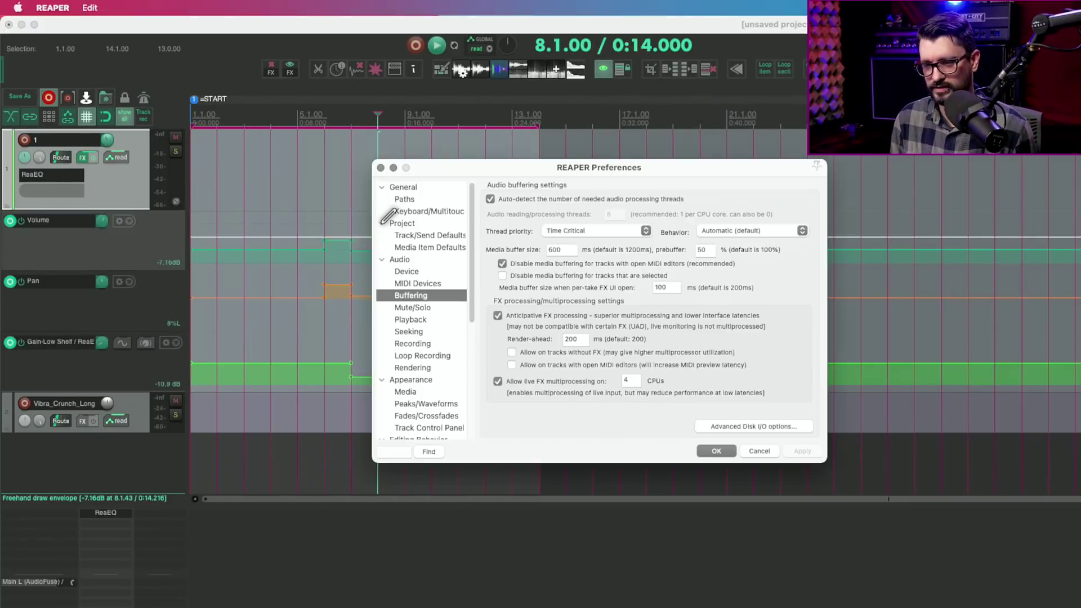
pyautogui.click(417, 368)
pyautogui.click(539, 407)
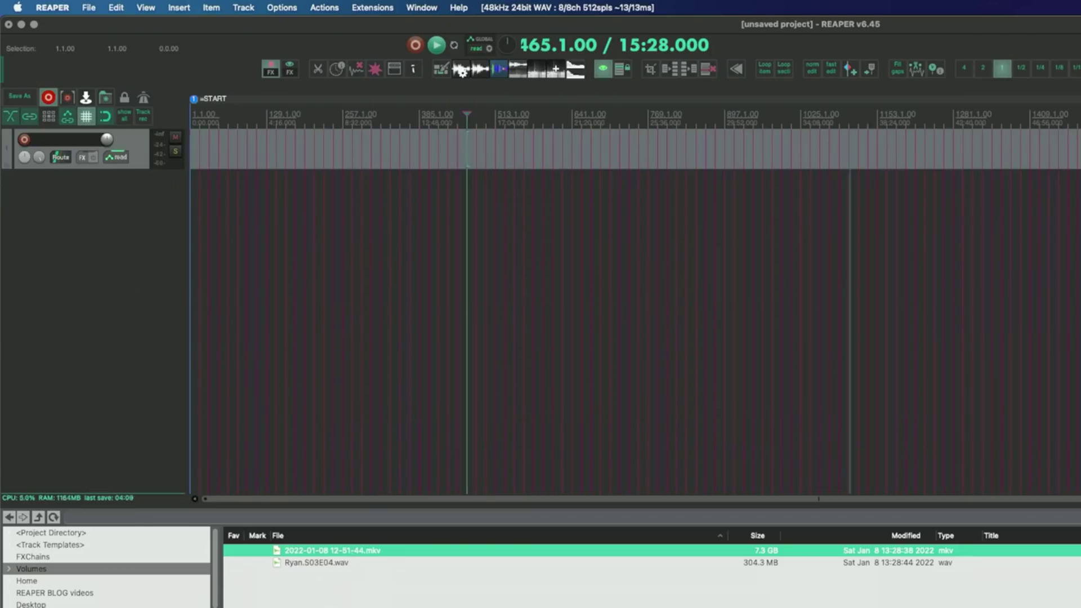
pyautogui.press('Return')
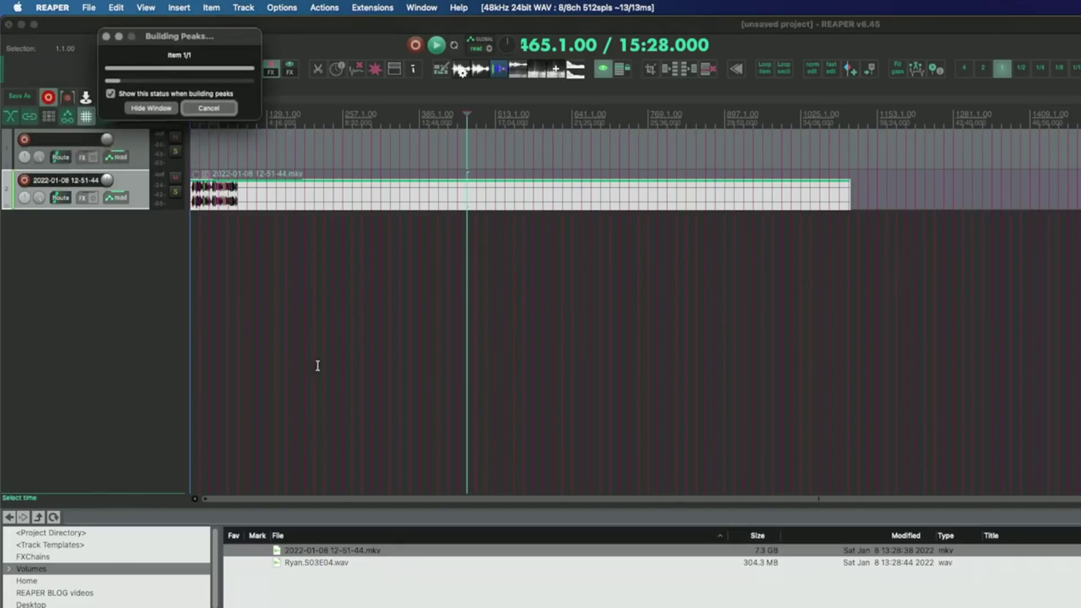
pyautogui.click(86, 286)
pyautogui.click(140, 144)
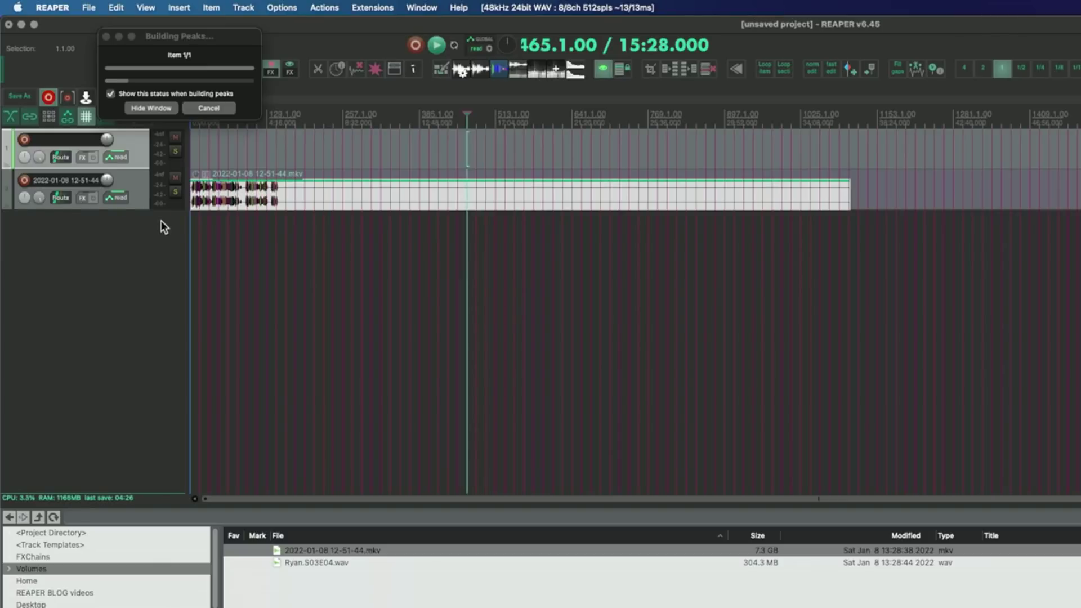
pyautogui.press('Delete')
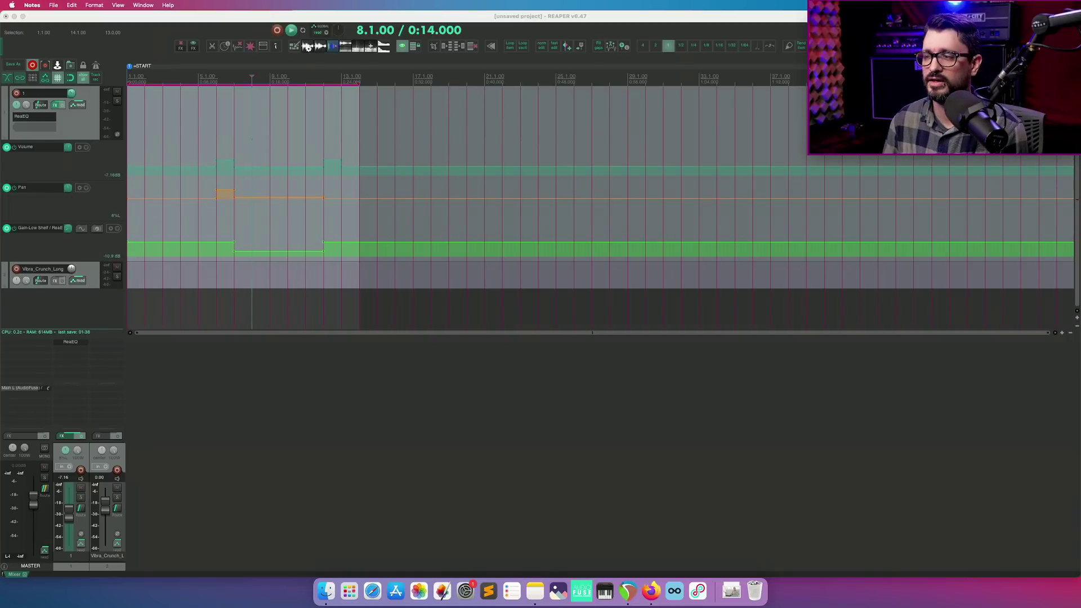
pyautogui.click(90, 139)
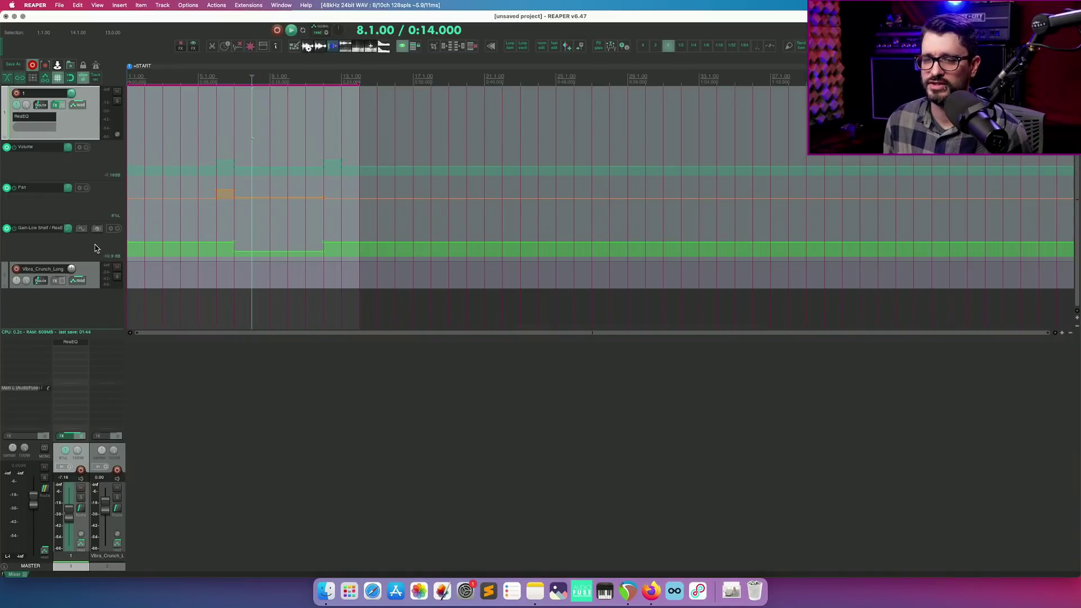
# Step: Delete all tracks, add one empty track, and show the Video Window higher on screen
pyautogui.click(87, 272)
pyautogui.press('super+n')
pyautogui.press('n')
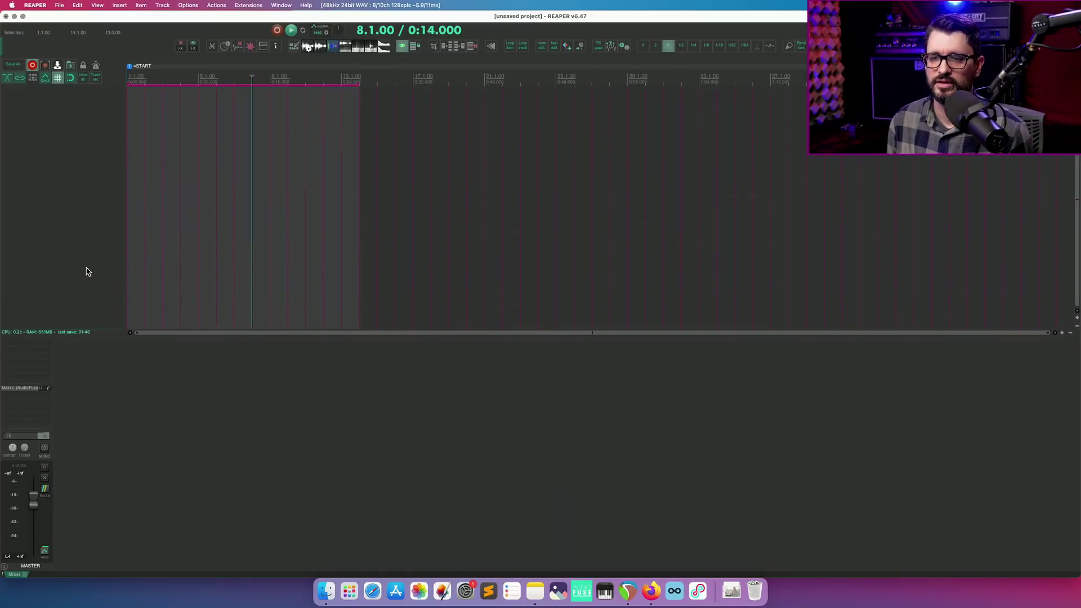
pyautogui.doubleClick(78, 253)
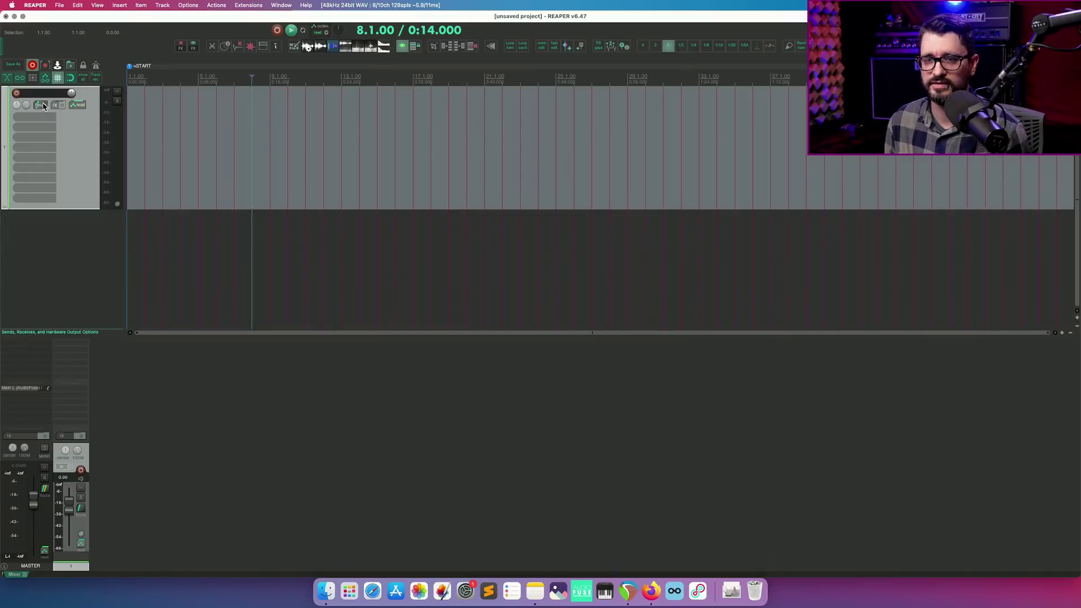
pyautogui.press('super+shift+v')
pyautogui.moveTo(186, 316); pyautogui.dragTo(208, 224)
# Step: Set 0:00 to the edit cursor at 9.1.00, giving a -0:16.000 project start time
pyautogui.click(199, 118)
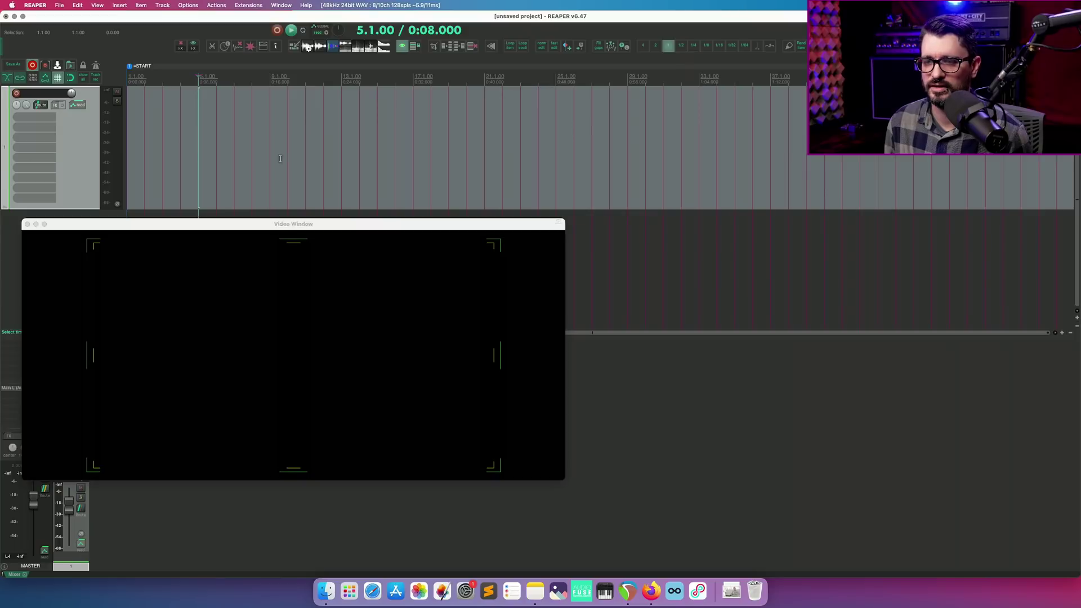
pyautogui.click(271, 79)
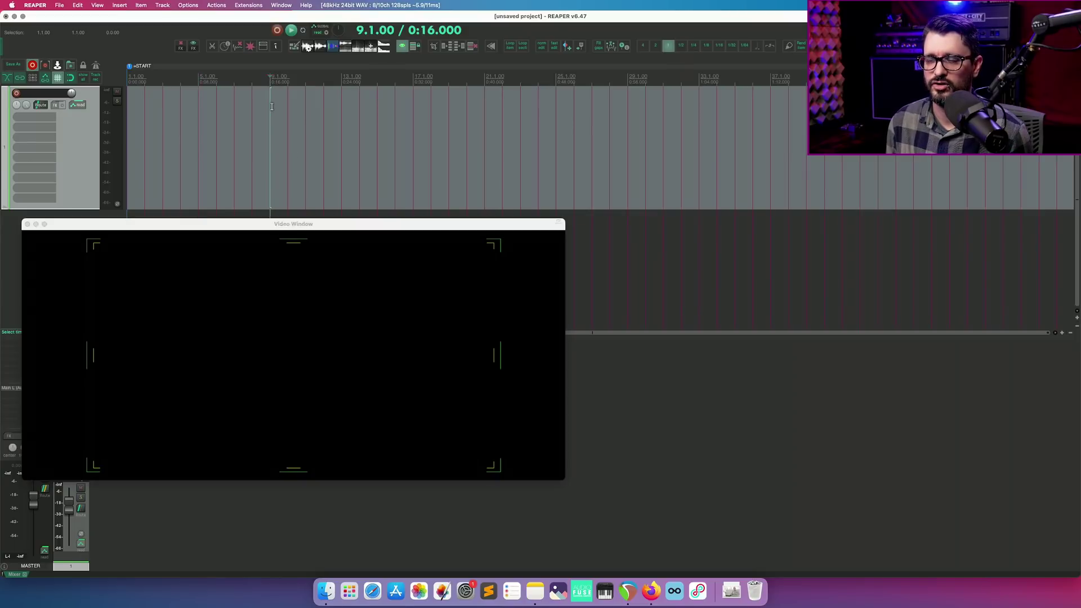
pyautogui.hotkey('alt', 'Return')
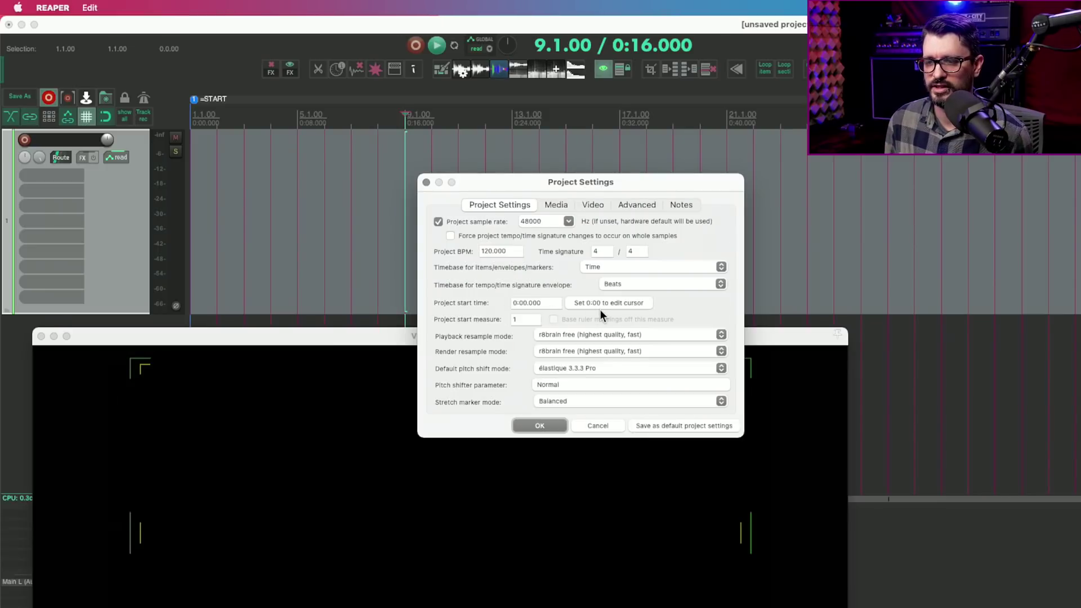
pyautogui.click(632, 305)
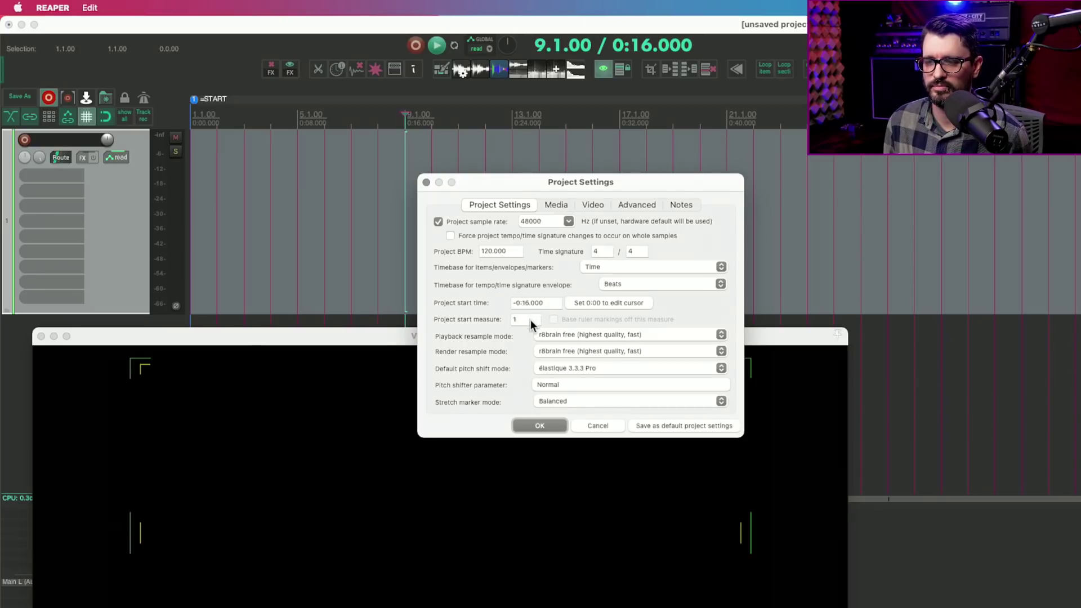
pyautogui.click(551, 424)
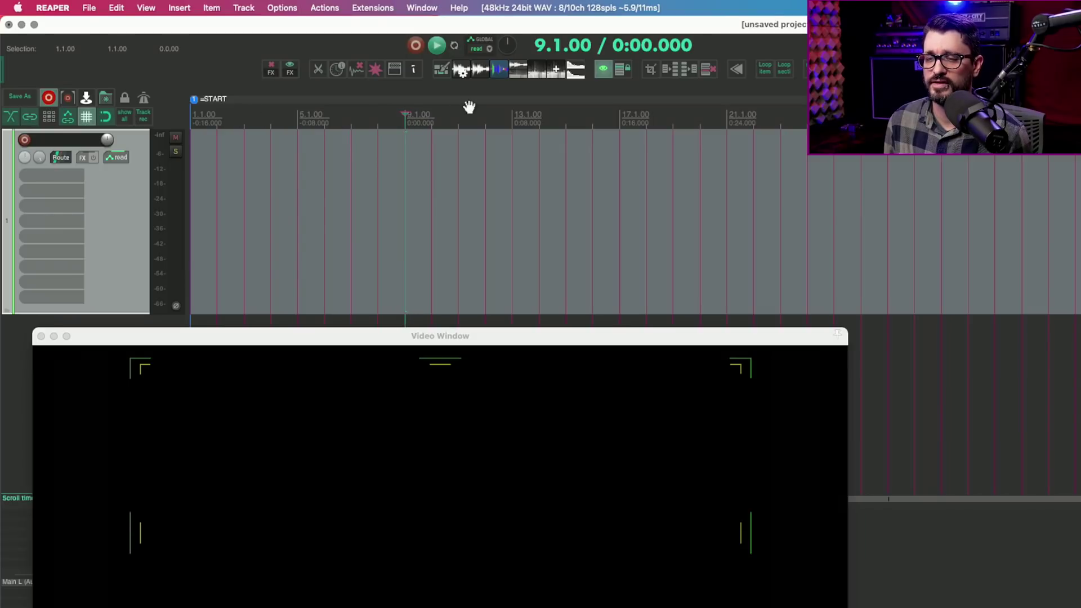
# Step: Add a video processor to track 1 with the pasted project time offset code, arranged beside the video
pyautogui.doubleClick(77, 176)
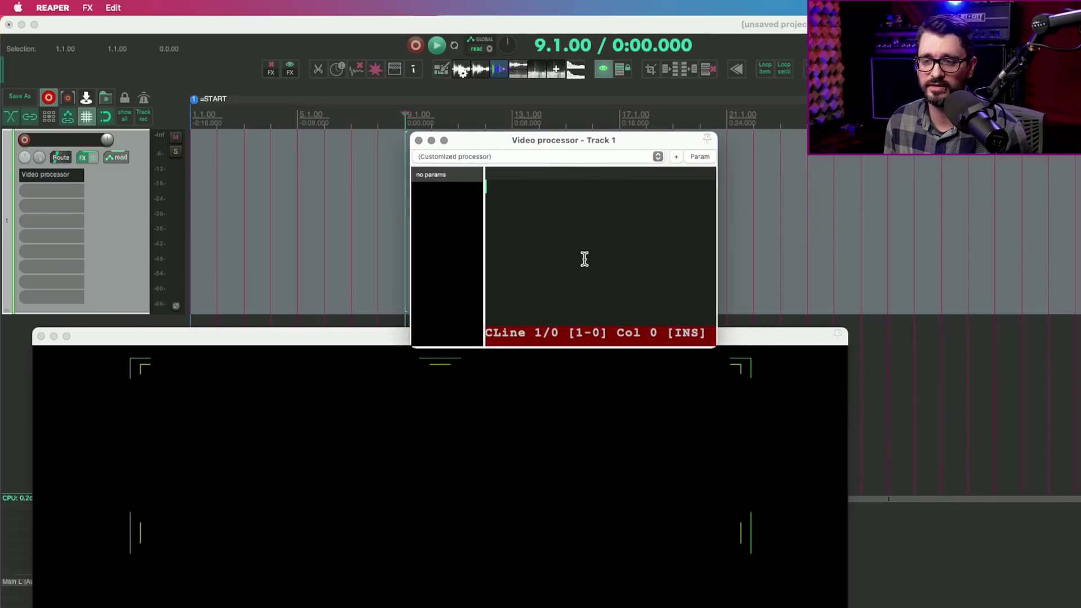
pyautogui.press('super+v')
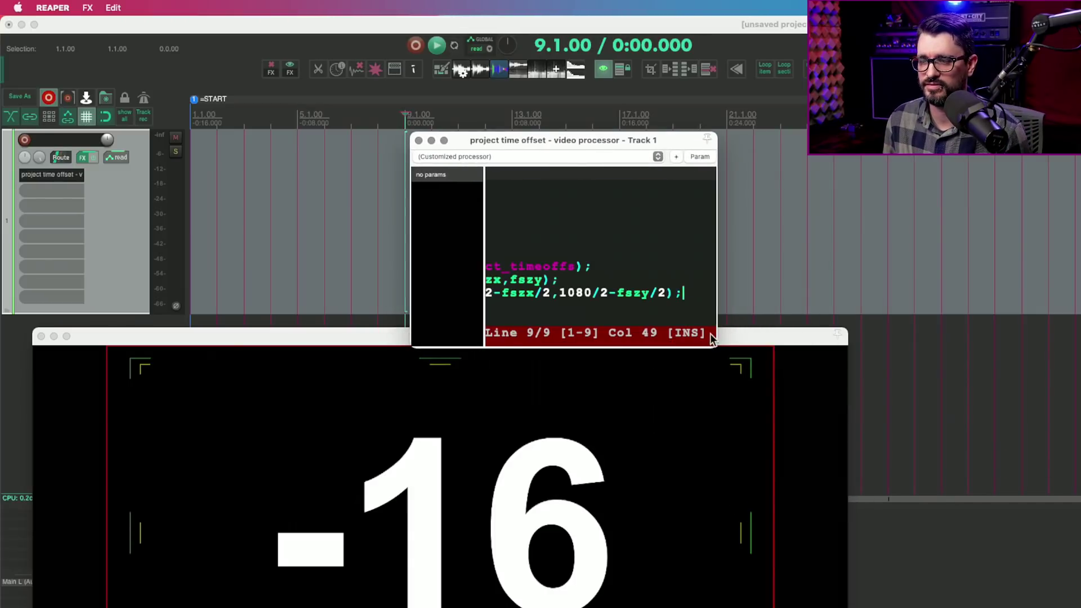
pyautogui.moveTo(717, 347); pyautogui.dragTo(1020, 511)
pyautogui.moveTo(411, 133); pyautogui.dragTo(442, 157)
pyautogui.moveTo(529, 164); pyautogui.dragTo(949, 143)
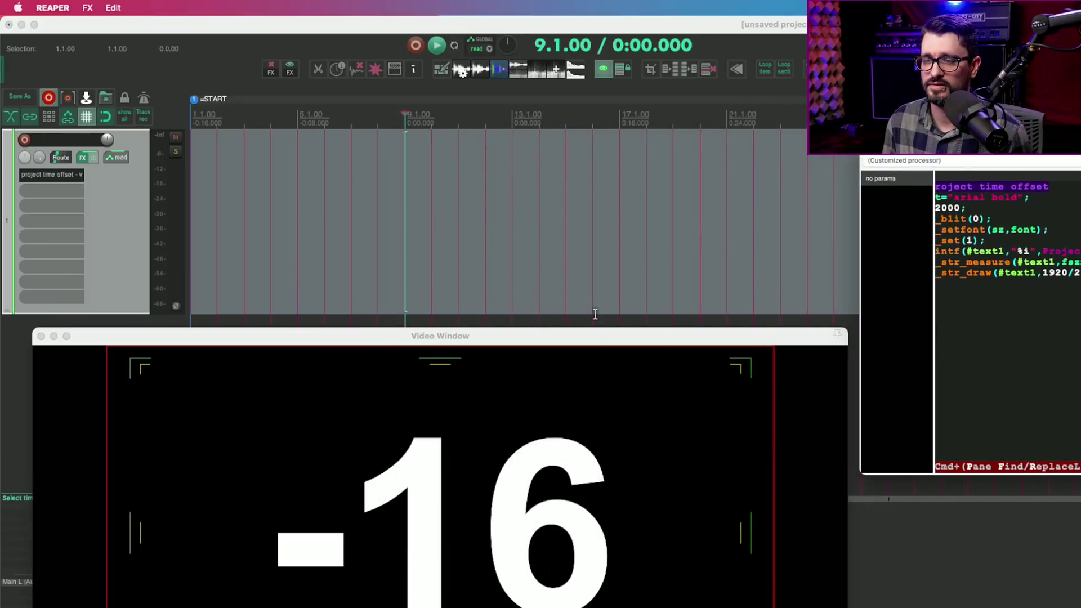
pyautogui.moveTo(592, 337); pyautogui.dragTo(589, 188)
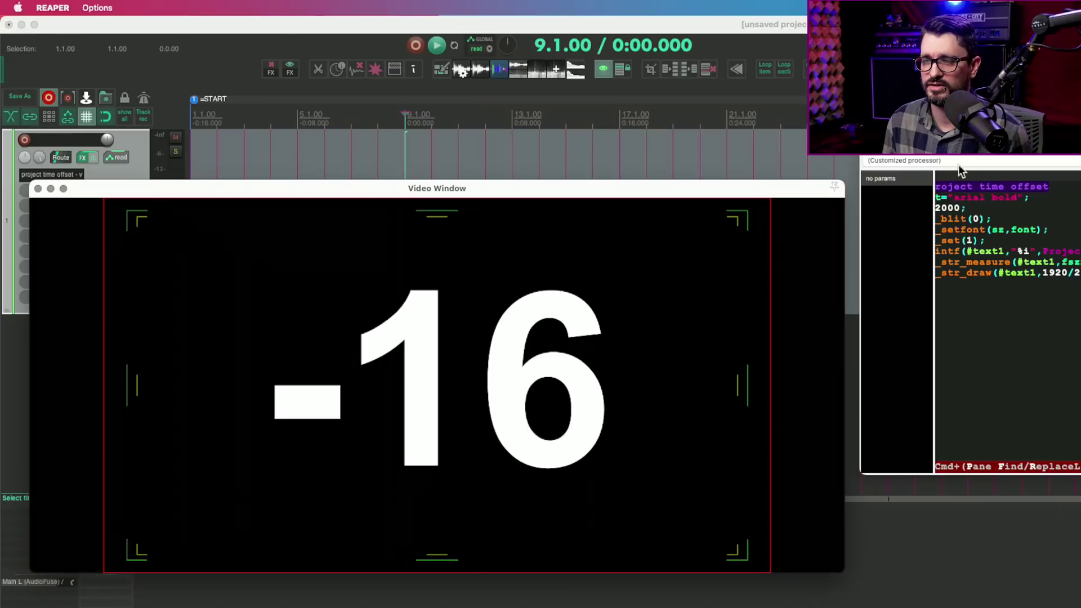
pyautogui.moveTo(947, 152); pyautogui.dragTo(933, 222)
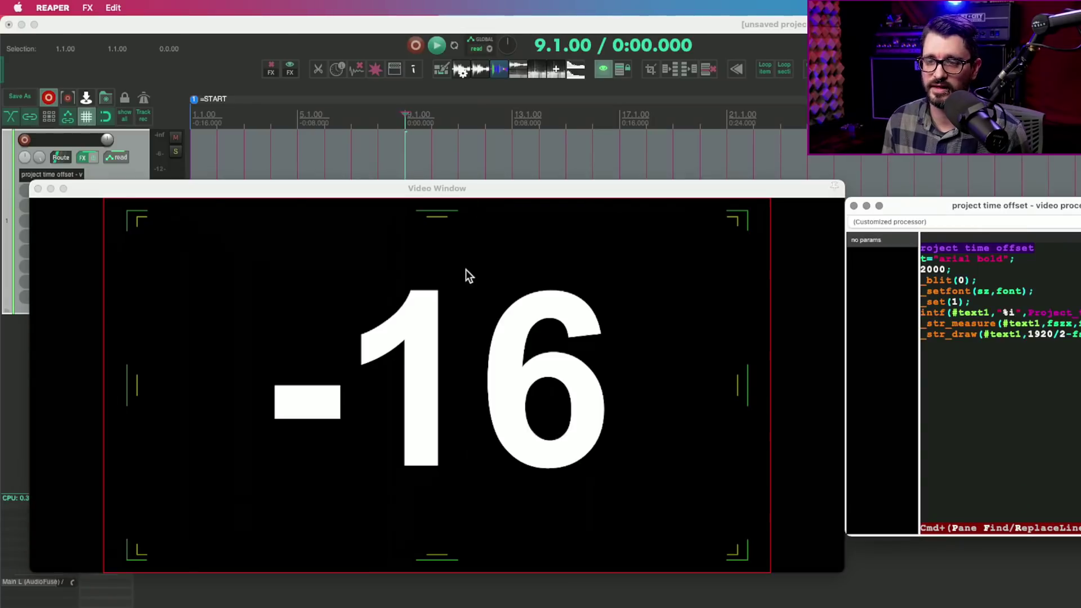
pyautogui.scroll(-4, 498, 115)
# Step: Set 0:00 to the edit cursor at 2:56, making the project start time -3:12.000
pyautogui.click(878, 169)
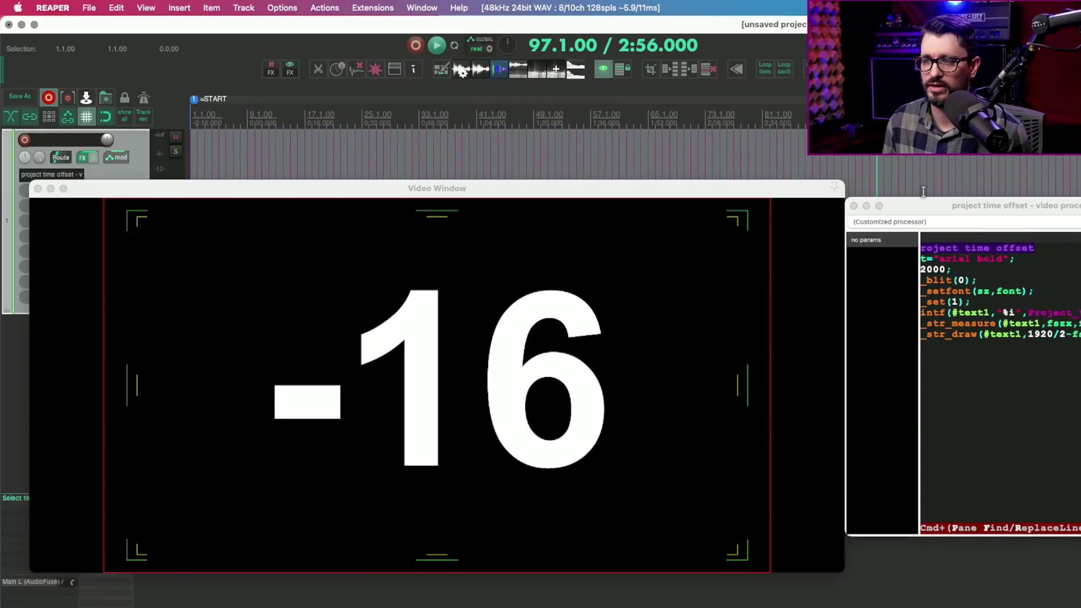
pyautogui.hotkey('alt', 'Return')
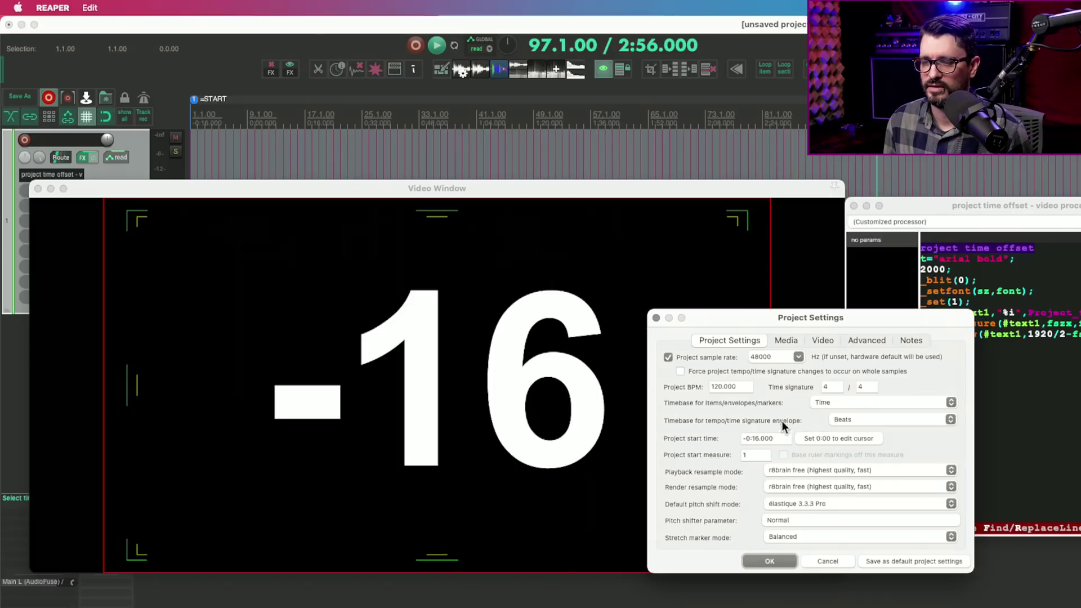
pyautogui.click(832, 438)
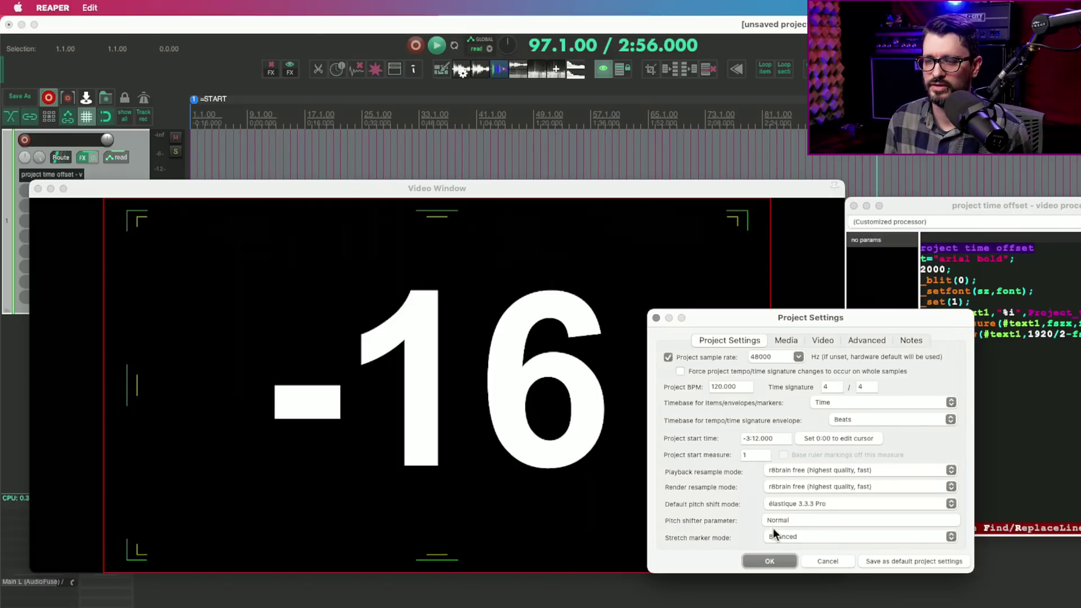
pyautogui.click(767, 562)
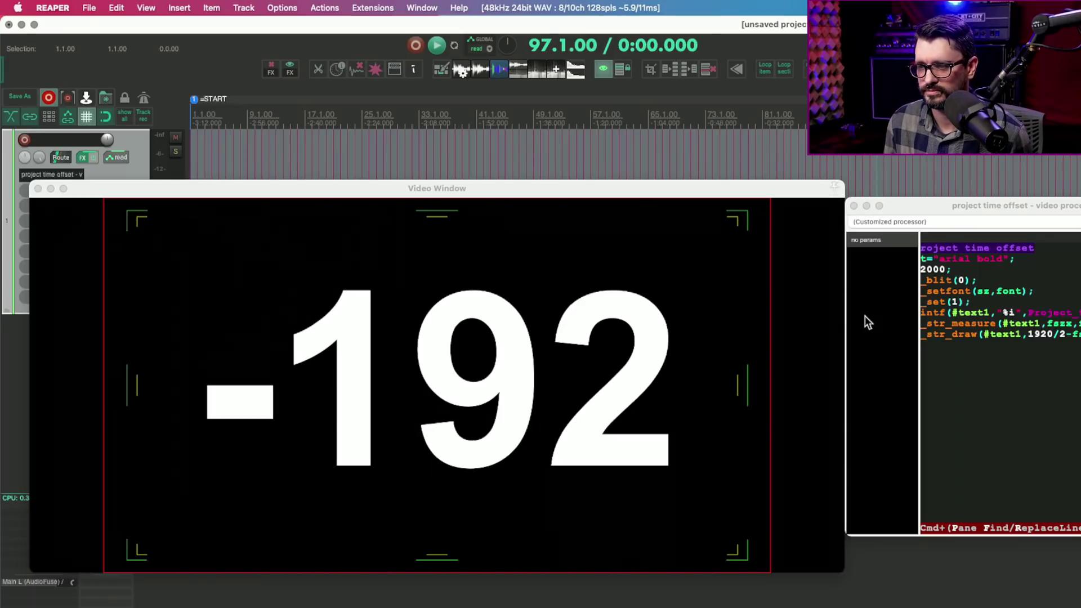
pyautogui.moveTo(929, 205); pyautogui.dragTo(885, 226)
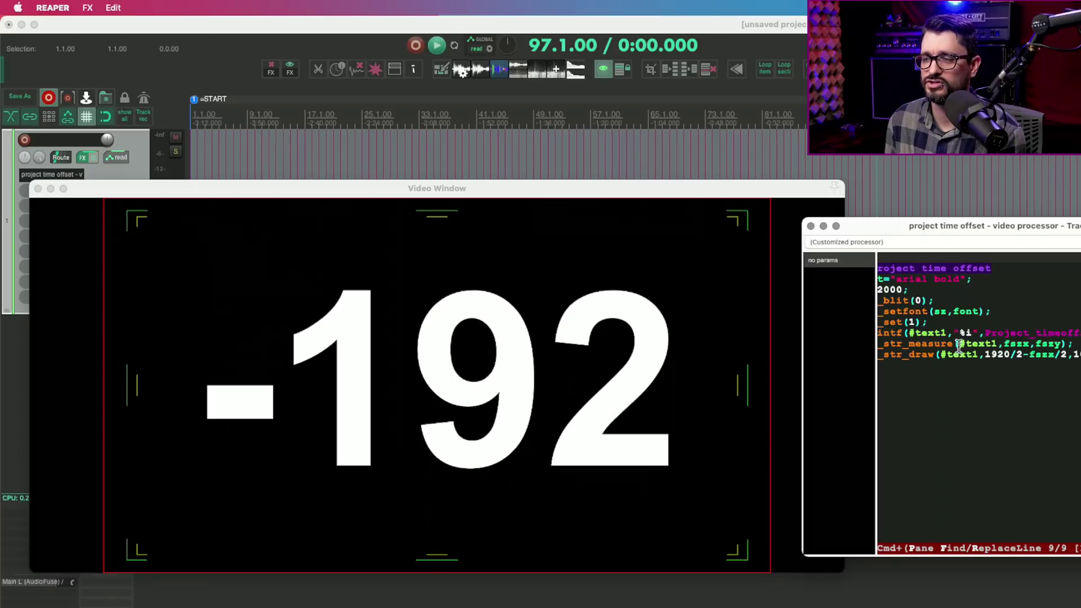
# Step: Load the Text/timecode overlay preset into the video processor
pyautogui.click(854, 242)
pyautogui.scroll(-10, 958, 507)
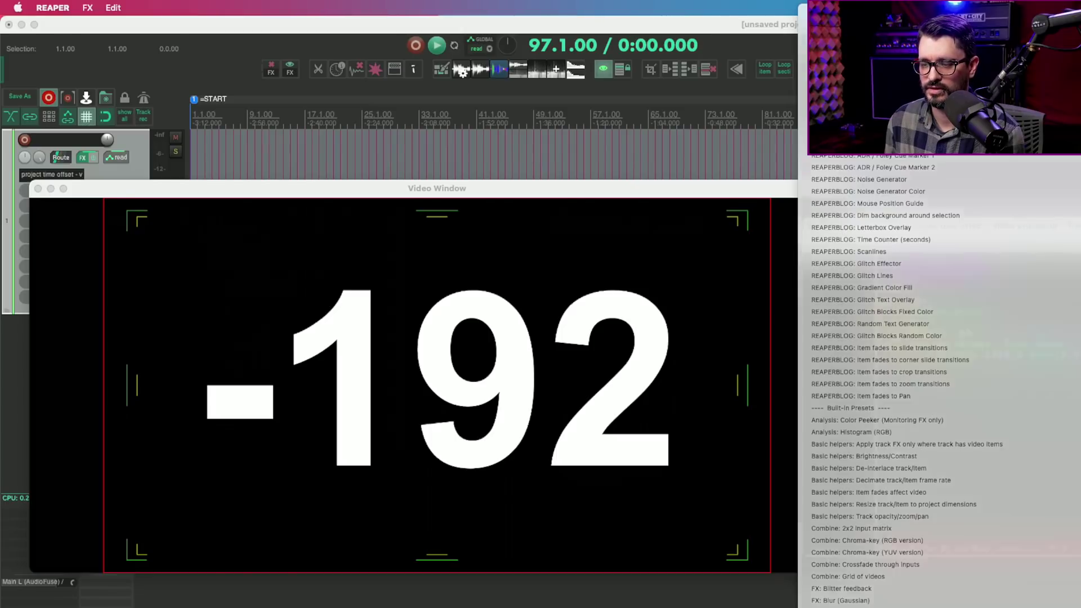
pyautogui.click(910, 336)
pyautogui.moveTo(900, 233); pyautogui.dragTo(779, 294)
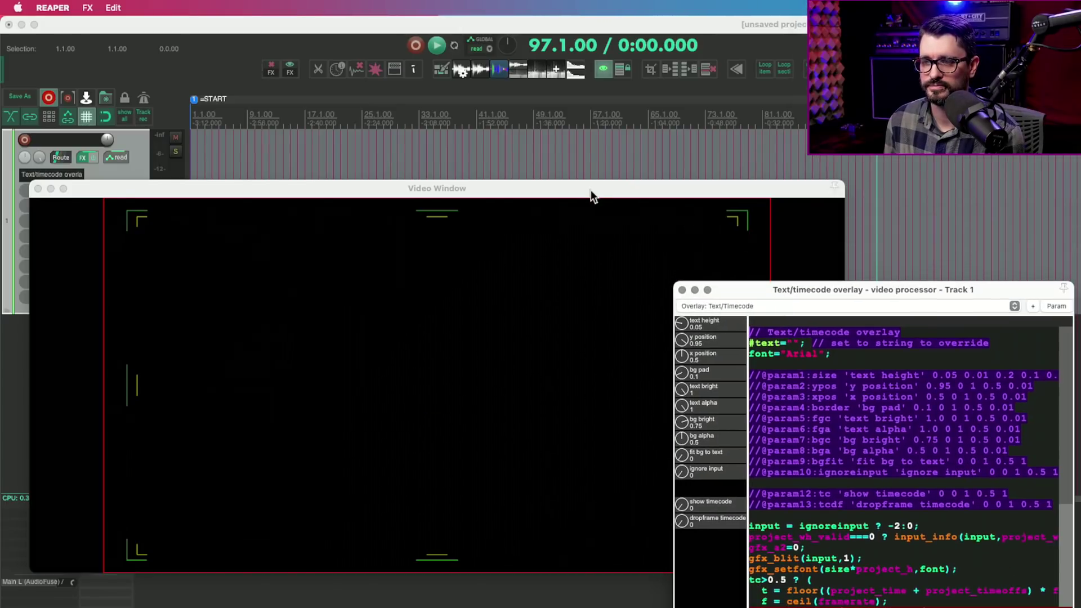
pyautogui.moveTo(590, 191); pyautogui.dragTo(568, 312)
# Step: Draw a MIDI item on track 1, move the overlay FX onto it, and set 'show timecode' to 1
pyautogui.click(456, 186)
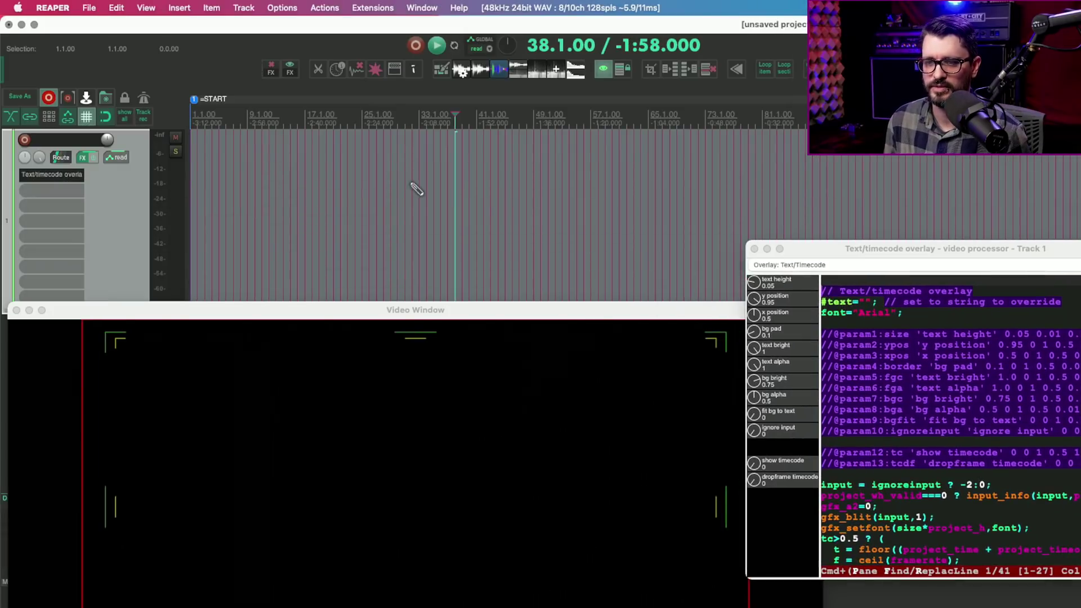
pyautogui.moveTo(416, 189); pyautogui.dragTo(225, 195)
pyautogui.moveTo(42, 171); pyautogui.dragTo(260, 189)
pyautogui.moveTo(428, 317); pyautogui.dragTo(417, 177)
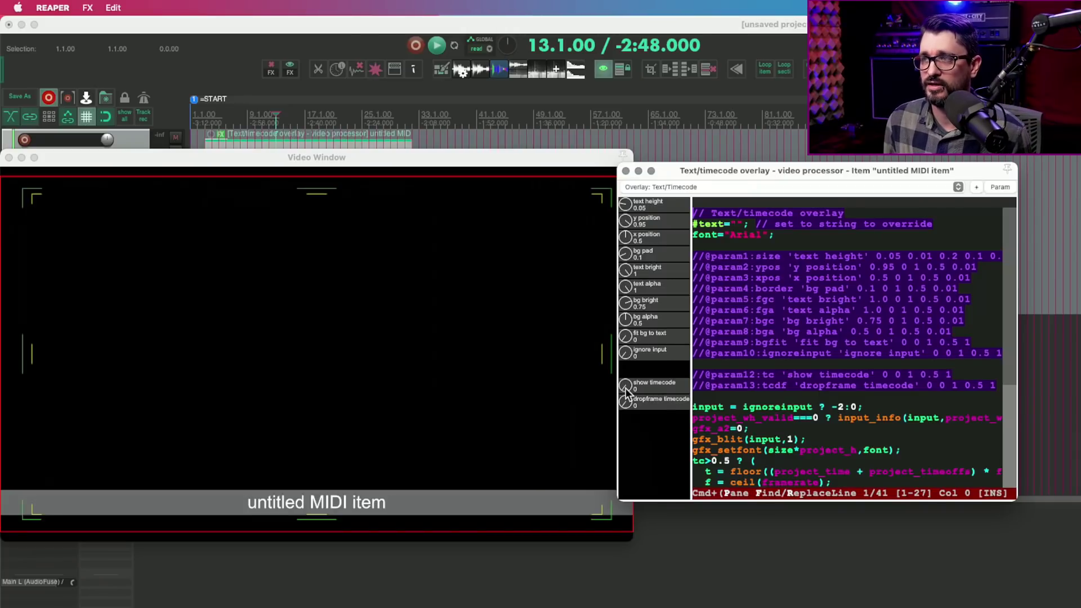
pyautogui.moveTo(625, 387); pyautogui.dragTo(626, 383)
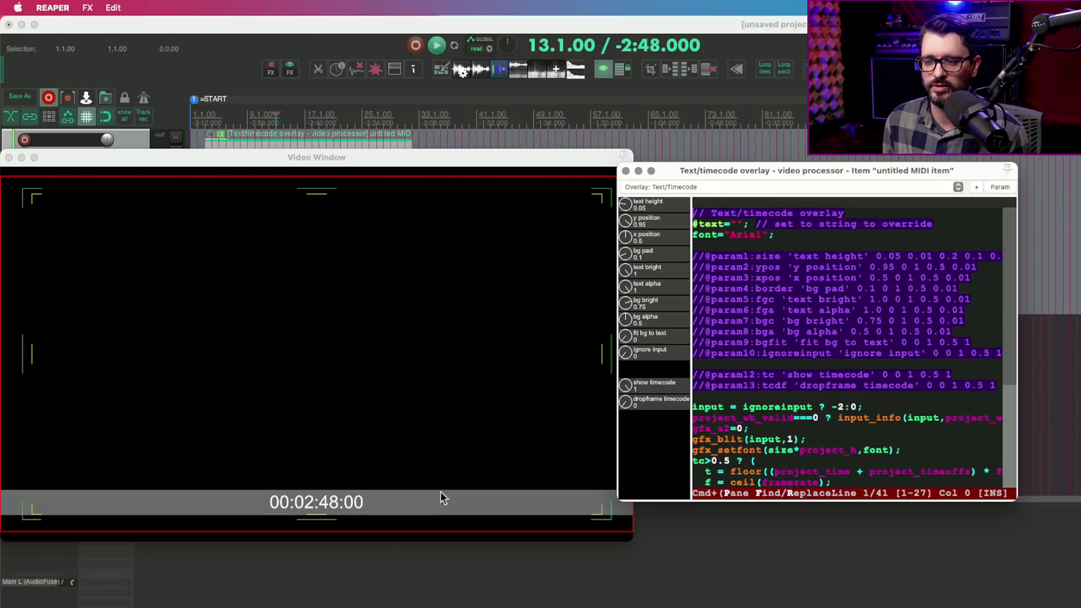
# Step: Stop playback near bar 12 and review the Video tab of Project Settings
pyautogui.click(270, 122)
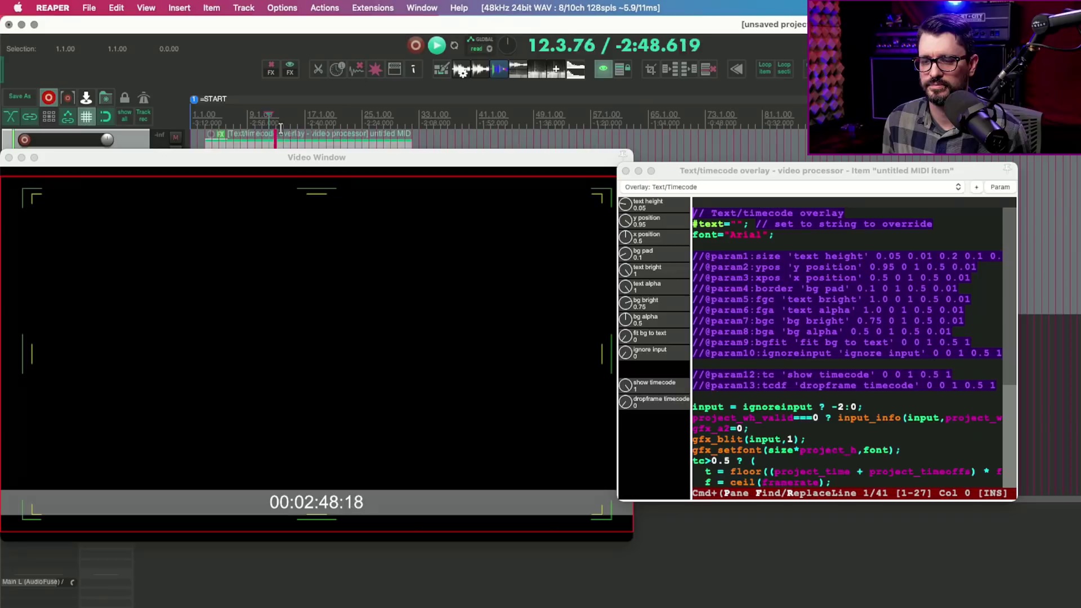
pyautogui.press('space')
pyautogui.hotkey('alt', 'Return')
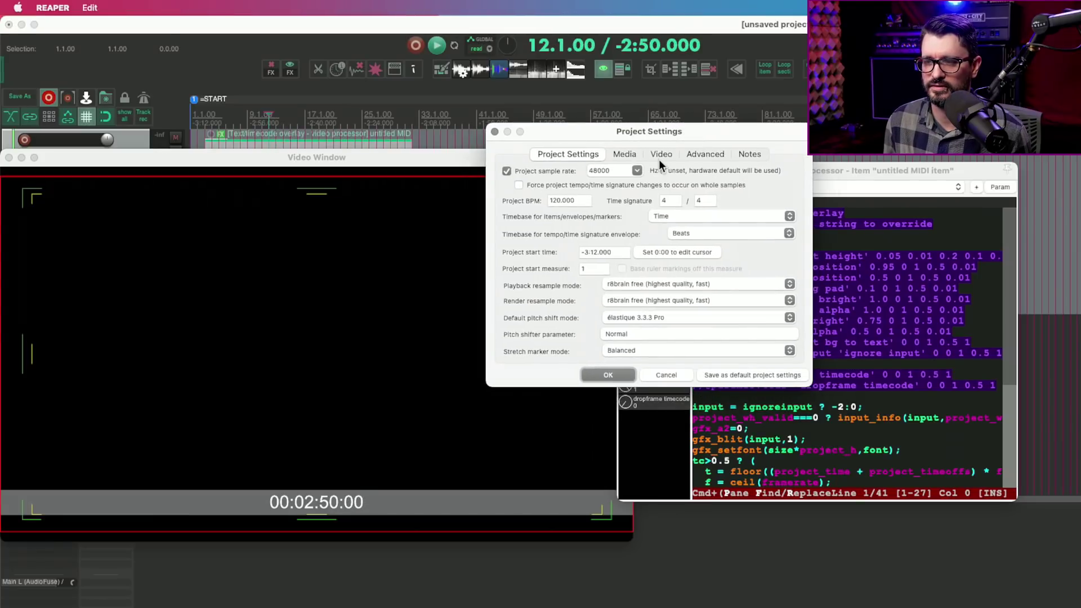
pyautogui.click(661, 155)
pyautogui.click(635, 376)
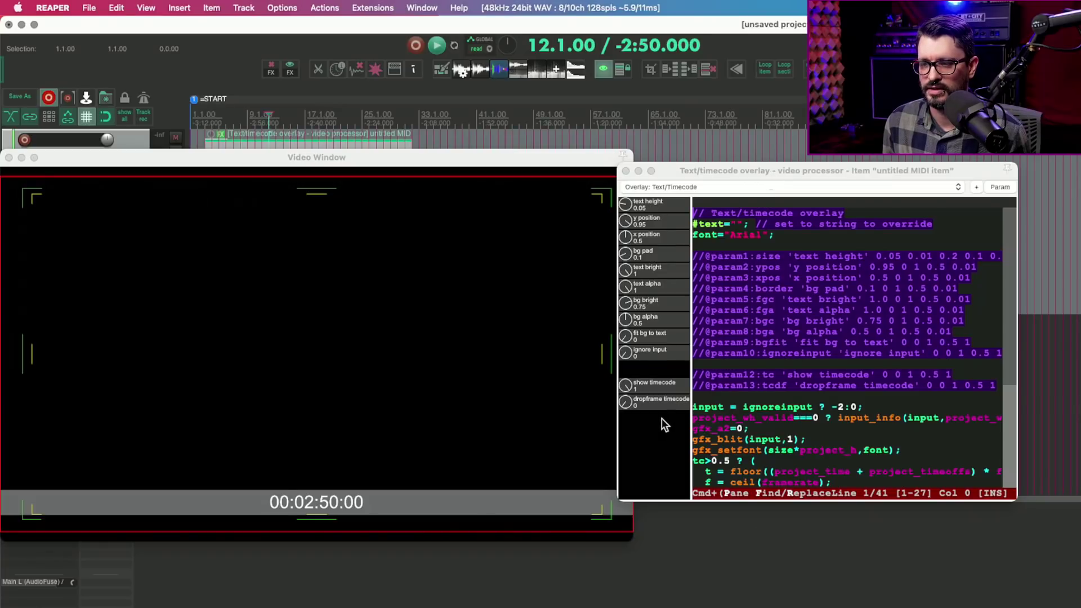
# Step: Set 'dropframe timecode' and 'fit bg to text' to 1, then move the cursor to bar 30
pyautogui.click(626, 398)
pyautogui.moveTo(627, 403)
pyautogui.mouseDown()
pyautogui.moveTo(628, 391)
pyautogui.moveTo(626, 411)
pyautogui.mouseUp()
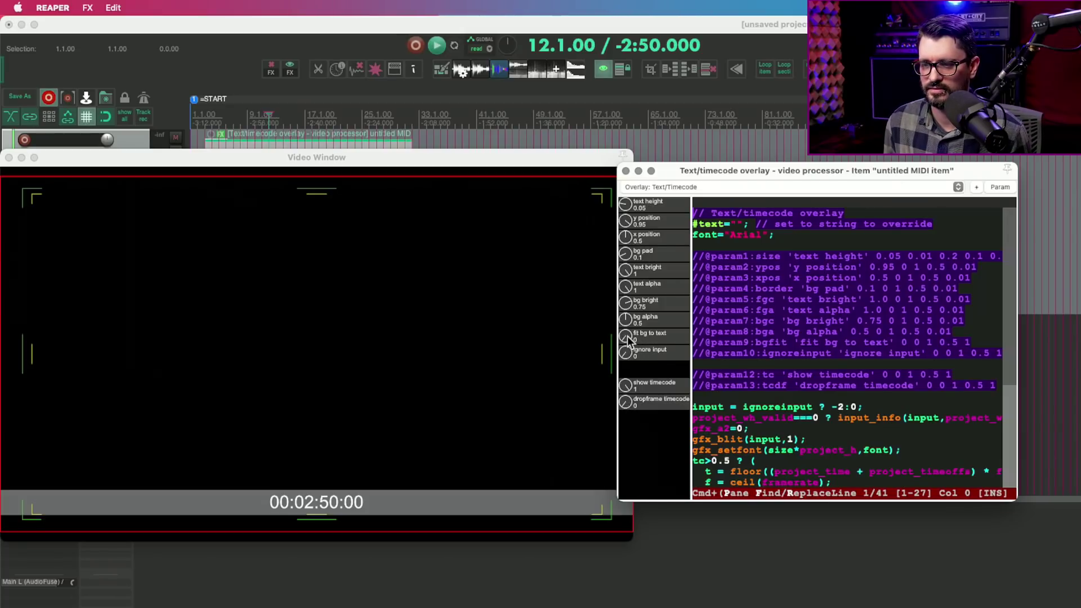
pyautogui.moveTo(627, 336); pyautogui.dragTo(627, 323)
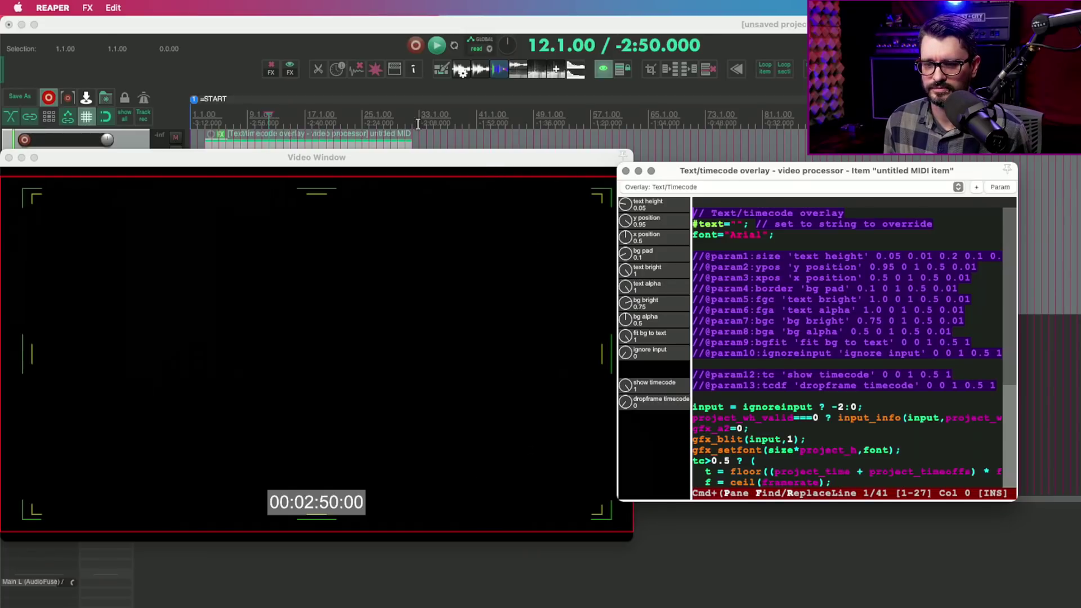
pyautogui.click(400, 117)
pyautogui.scroll(-5, 534, 107)
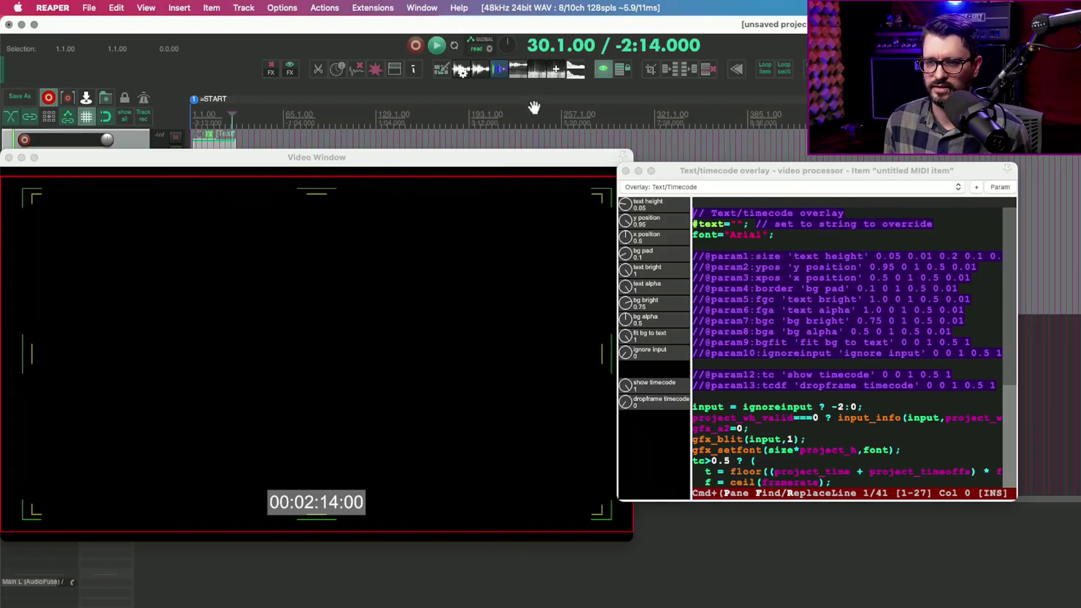
# Step: Reset the overlay's y position to the bottom and raise bg pad to 0.75
pyautogui.click(730, 116)
pyautogui.click(660, 128)
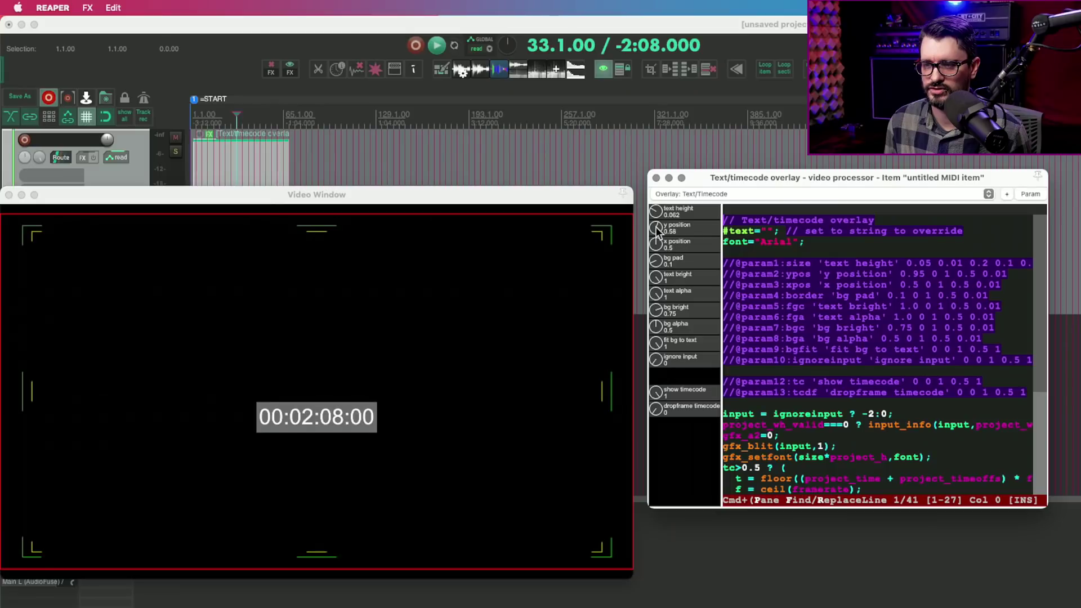
pyautogui.doubleClick(656, 230)
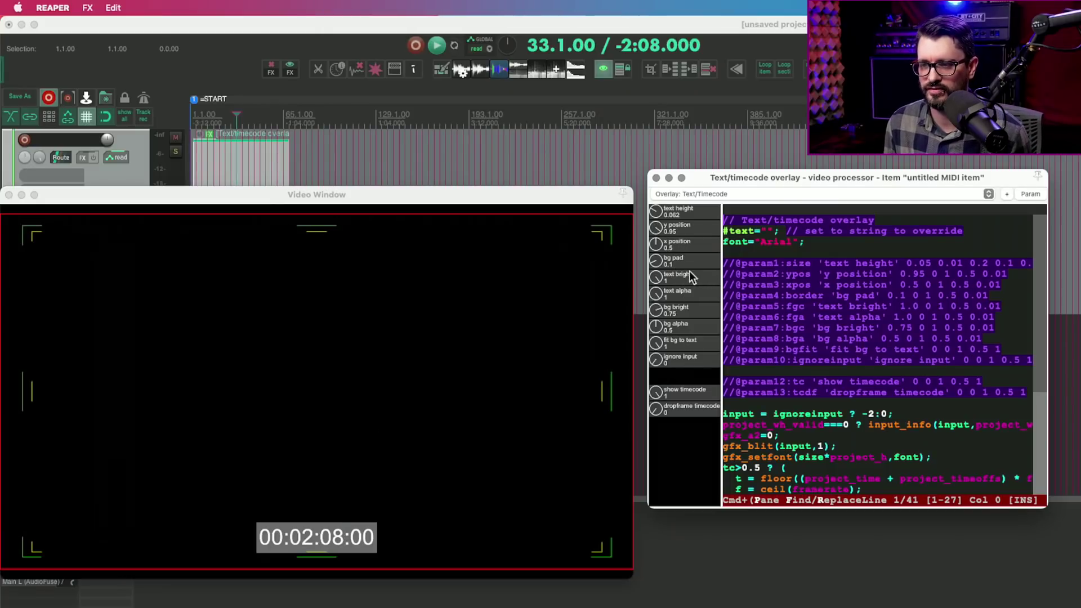
pyautogui.moveTo(653, 269); pyautogui.dragTo(657, 315)
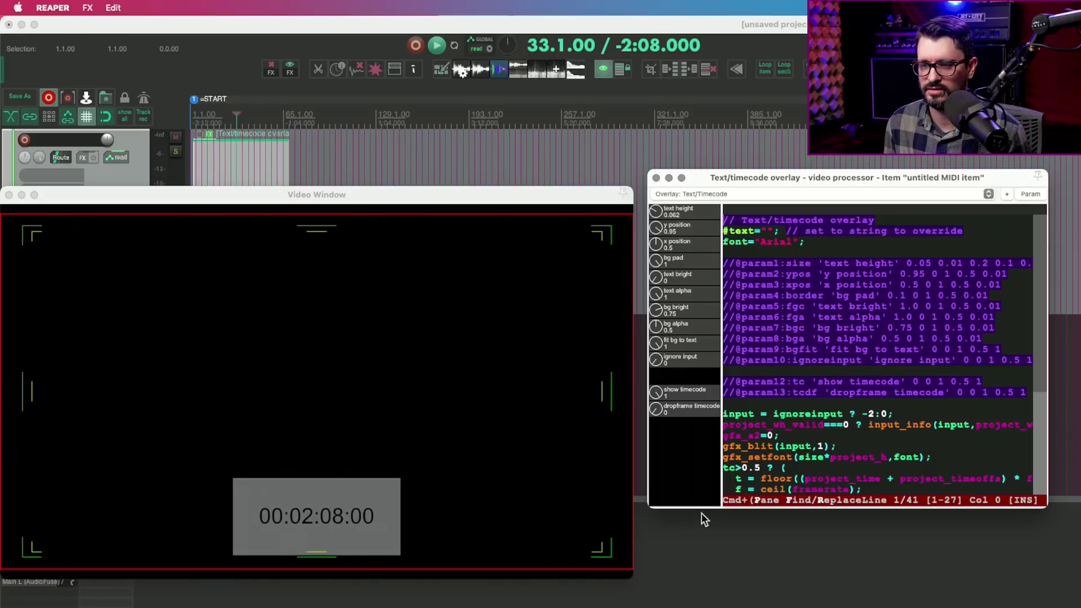
# Step: Restore text brightness to 1, set bg alpha to 0.67, and keep timecode shown
pyautogui.moveTo(657, 278); pyautogui.dragTo(646, 213)
pyautogui.moveTo(656, 293)
pyautogui.mouseDown()
pyautogui.moveTo(683, 482)
pyautogui.moveTo(660, 274)
pyautogui.mouseUp()
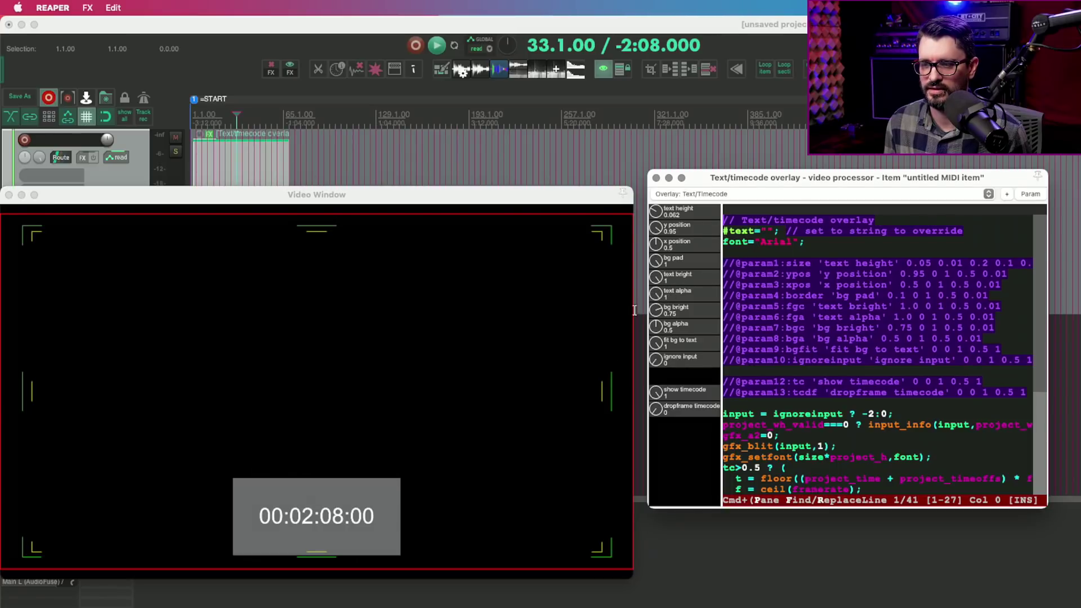
pyautogui.moveTo(657, 332); pyautogui.dragTo(652, 401)
pyautogui.doubleClick(652, 398)
pyautogui.click(657, 393)
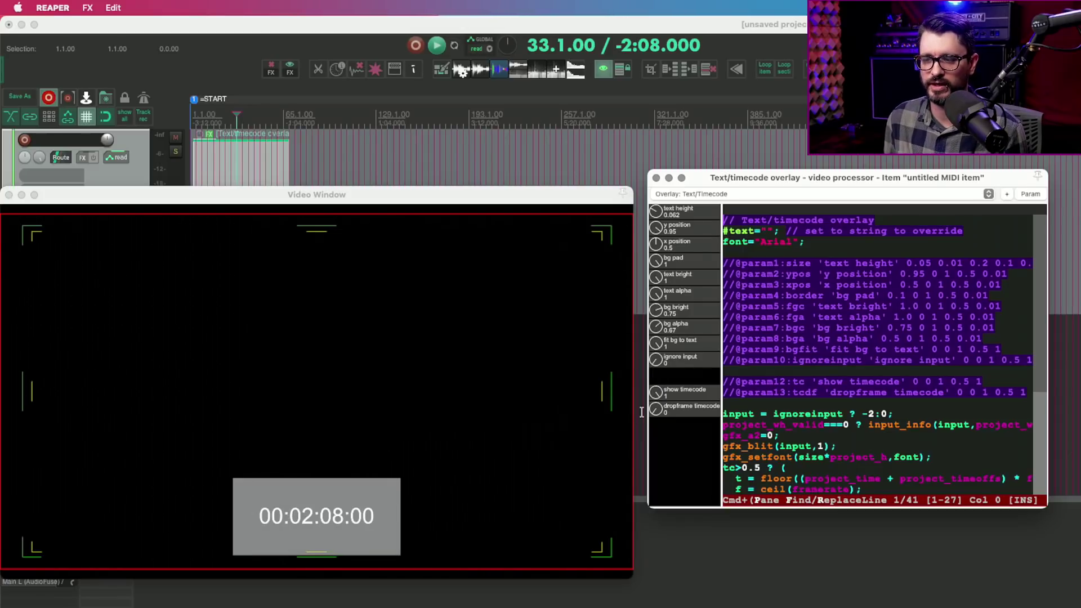
# Step: Load the 'REAPERBLOG: Text Overlay With Drop Shadow' preset and enlarge its background band
pyautogui.click(748, 194)
pyautogui.click(655, 396)
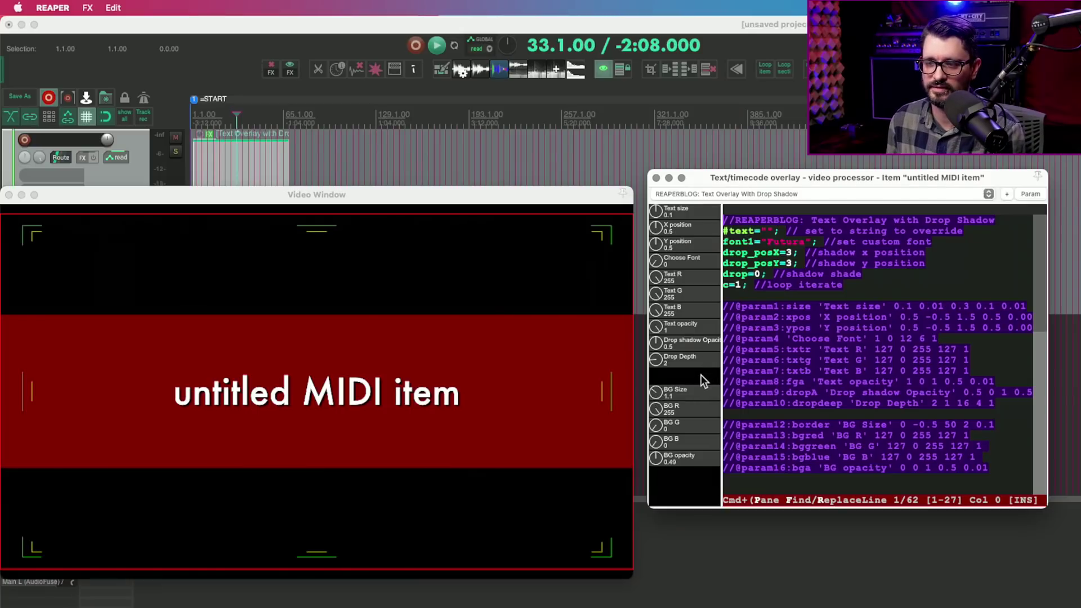
pyautogui.moveTo(656, 396); pyautogui.dragTo(659, 232)
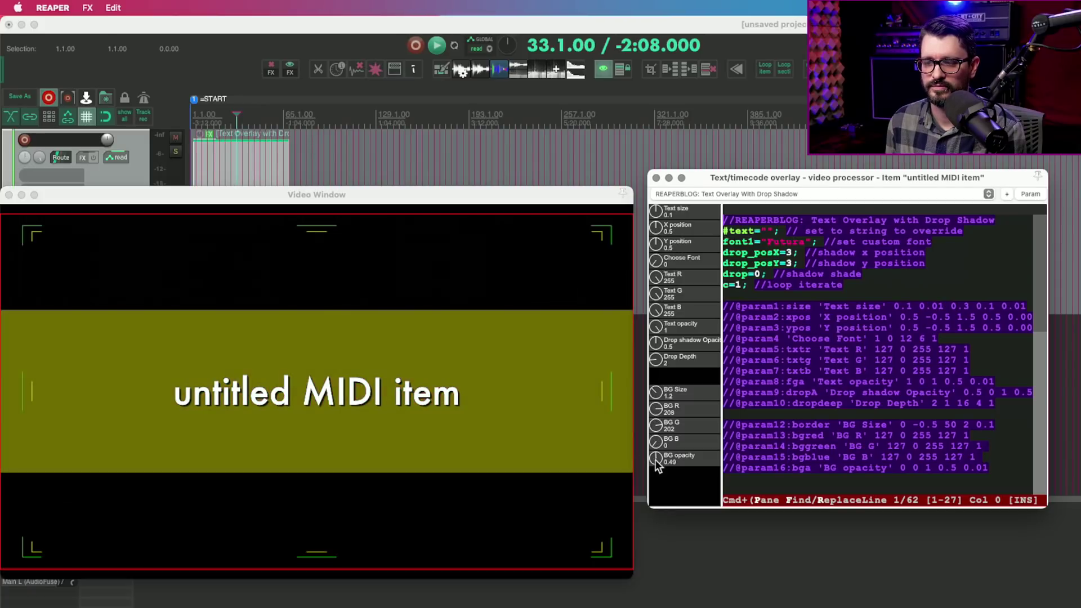
# Step: Tint the band, make the drop shadow fully opaque and deeper, and choose a bolder font
pyautogui.moveTo(656, 459)
pyautogui.mouseDown()
pyautogui.moveTo(647, 529)
pyautogui.moveTo(652, 416)
pyautogui.moveTo(650, 448)
pyautogui.mouseUp()
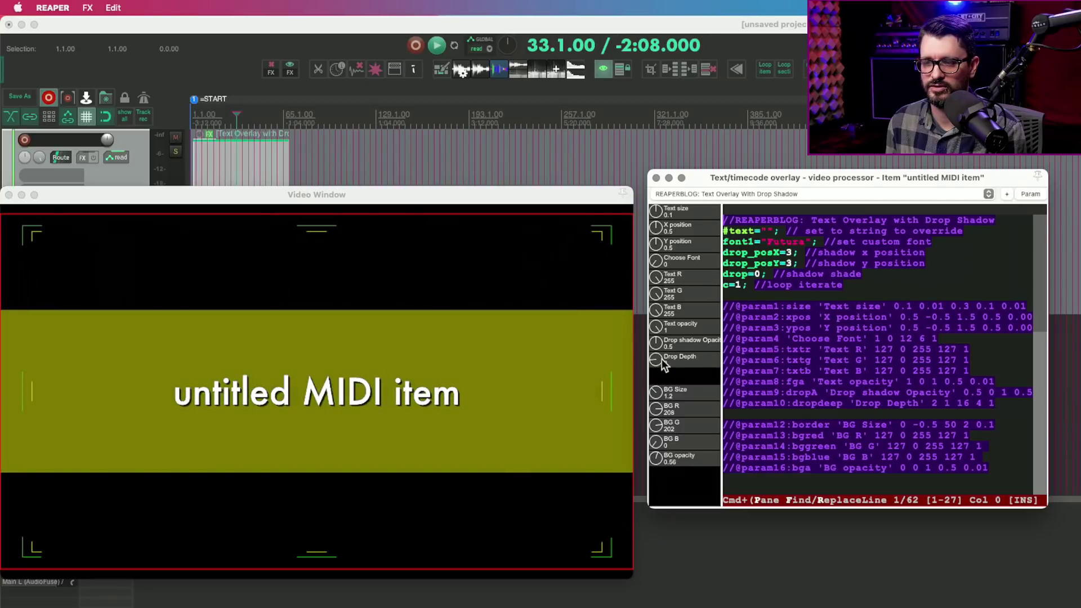
pyautogui.moveTo(659, 350); pyautogui.dragTo(657, 120)
pyautogui.moveTo(656, 363); pyautogui.dragTo(660, 161)
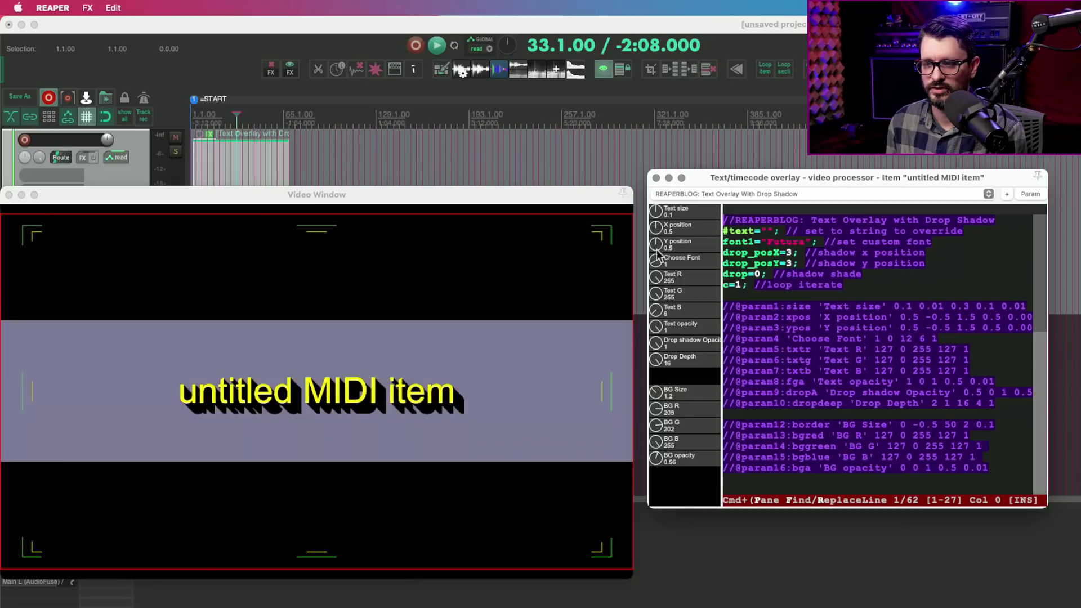
pyautogui.moveTo(658, 255); pyautogui.dragTo(661, 55)
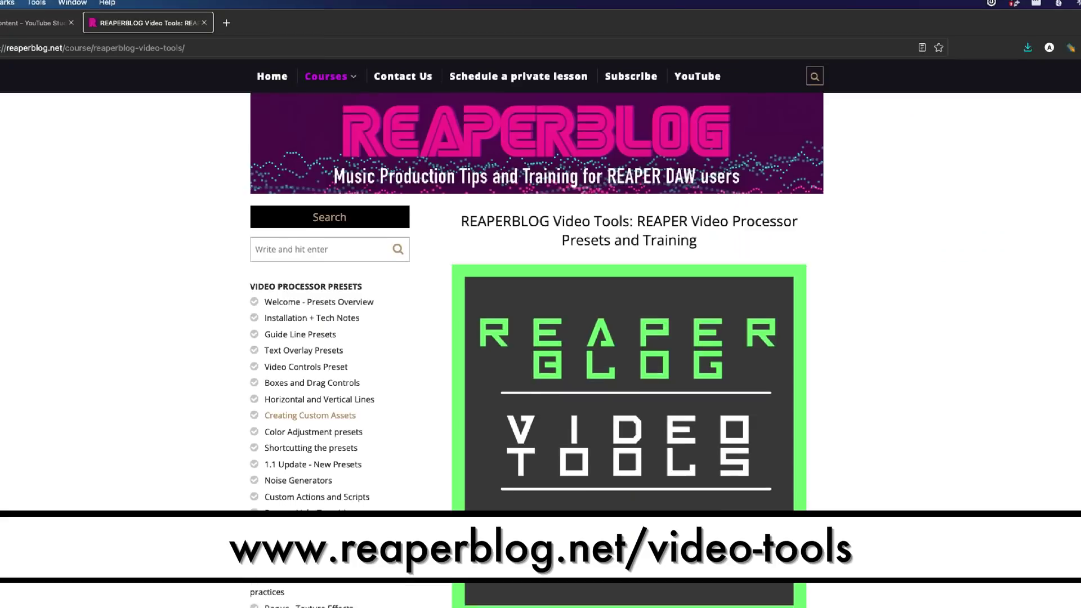